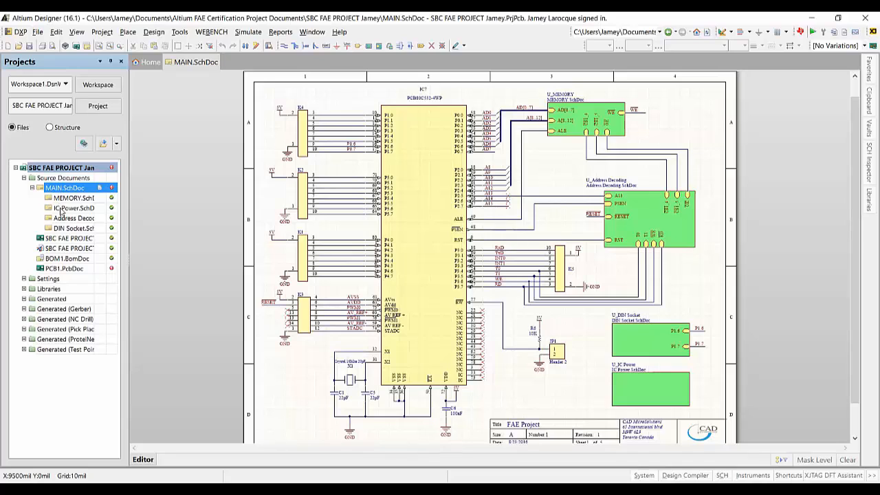
# Step: Open the MEMORY, IC Power and Address Decoding schematics and the SBC FAE project's main PCB document, then collapse the source documents
pyautogui.doubleClick(63, 199)
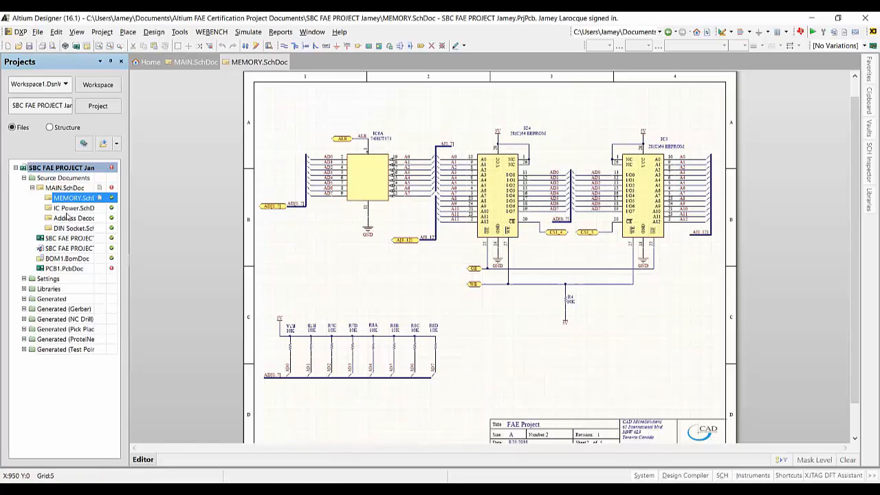
pyautogui.doubleClick(69, 208)
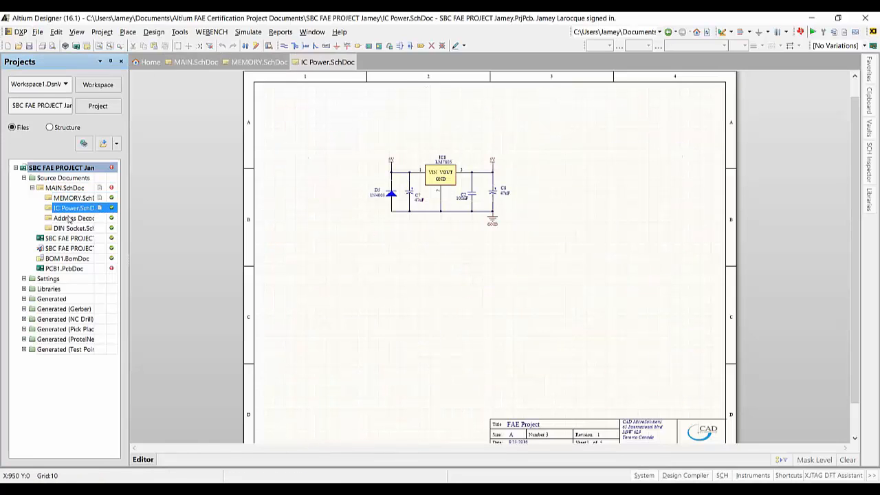
pyautogui.doubleClick(69, 221)
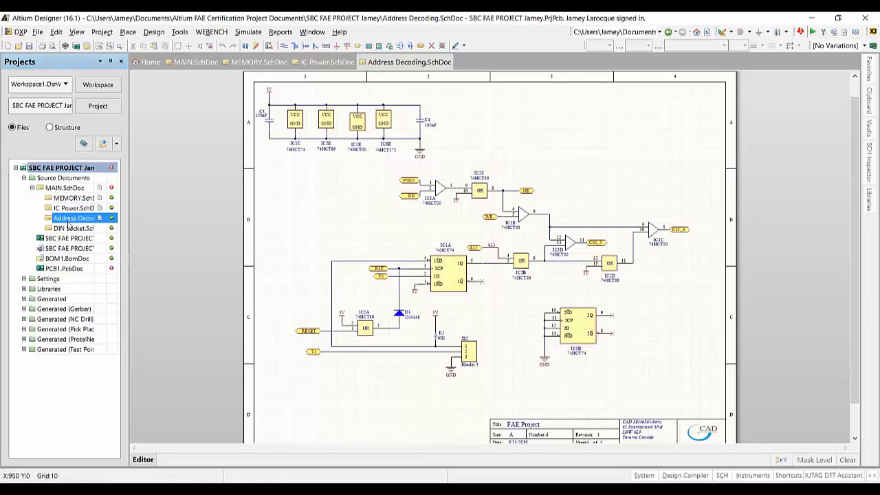
pyautogui.doubleClick(62, 238)
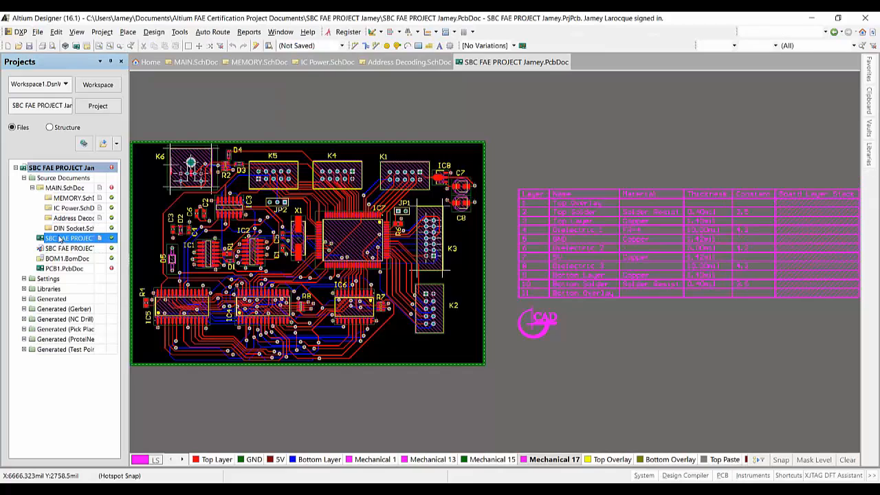
pyautogui.click(24, 178)
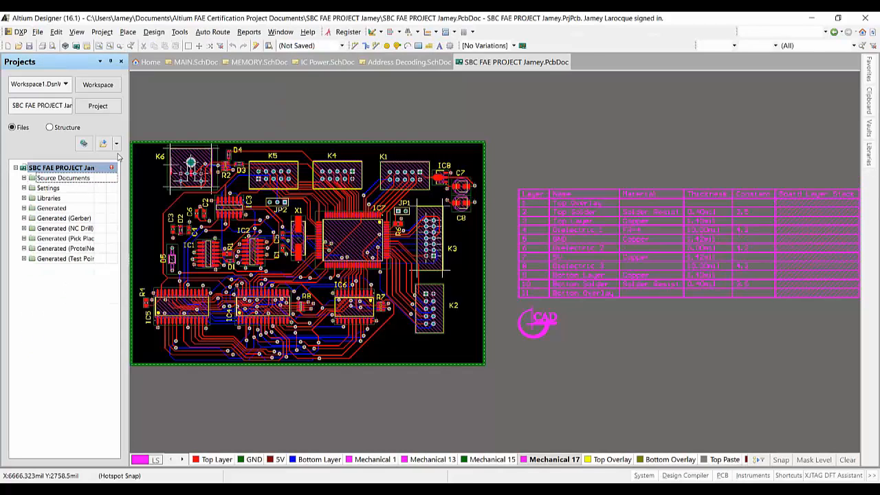
# Step: Inspect the board in 3D from several tilted angles, then return to the 2D layout view
pyautogui.press('3')
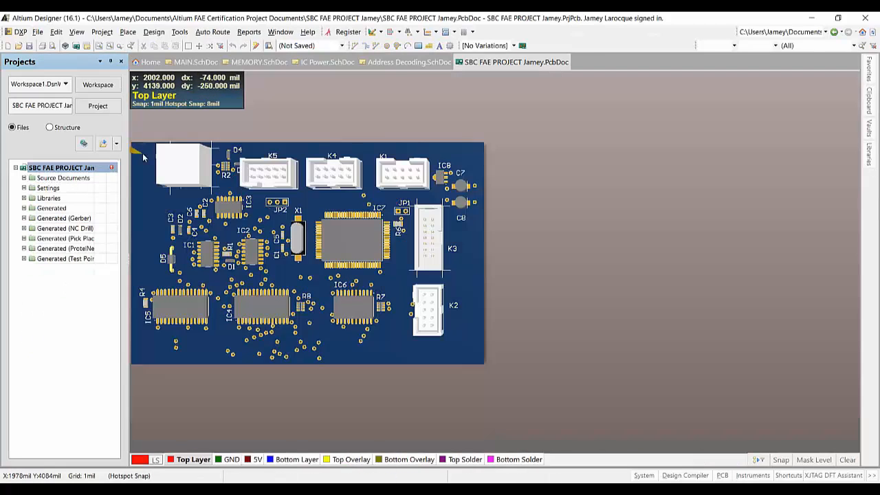
pyautogui.keyDown('shift'); pyautogui.scroll(1, 268, 265); pyautogui.keyUp('shift')
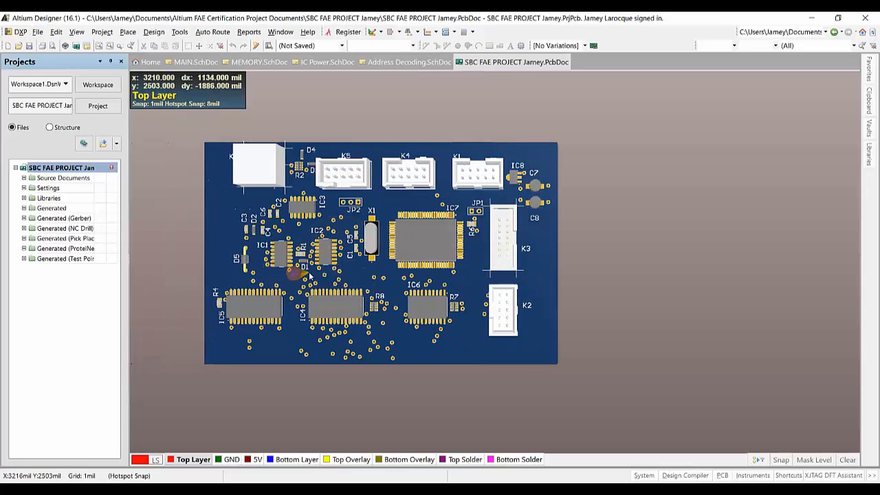
pyautogui.keyDown('shift'); pyautogui.moveTo(310, 272); pyautogui.dragTo(387, 143, button='right'); pyautogui.keyUp('shift')
pyautogui.keyDown('ctrl'); pyautogui.scroll(5, 299, 316); pyautogui.keyUp('ctrl')
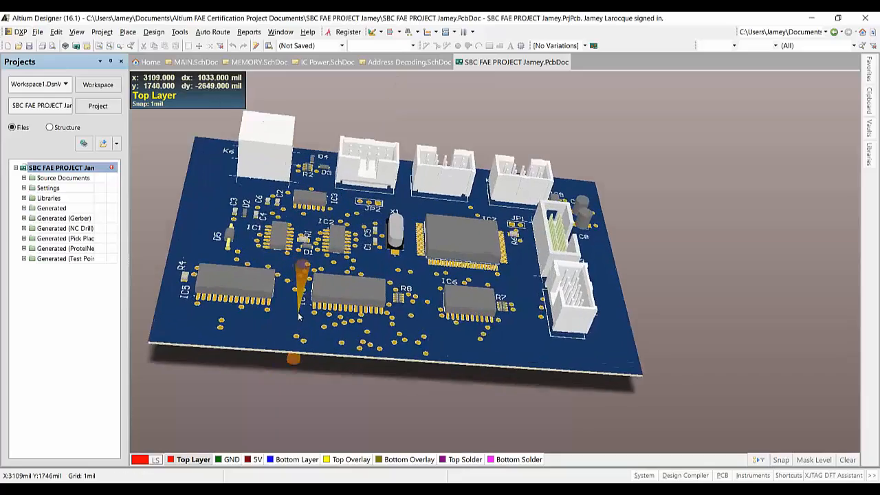
pyautogui.keyDown('shift'); pyautogui.moveTo(299, 317); pyautogui.dragTo(285, 407, button='right'); pyautogui.keyUp('shift')
pyautogui.keyDown('ctrl'); pyautogui.scroll(-2, 294, 354); pyautogui.keyUp('ctrl')
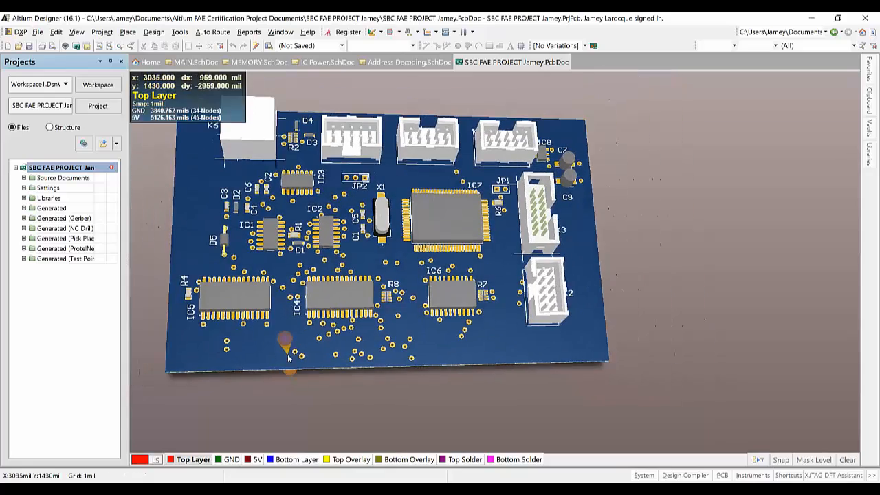
pyautogui.keyDown('shift'); pyautogui.moveTo(297, 260); pyautogui.dragTo(258, 273, button='right'); pyautogui.keyUp('shift')
pyautogui.press('2')
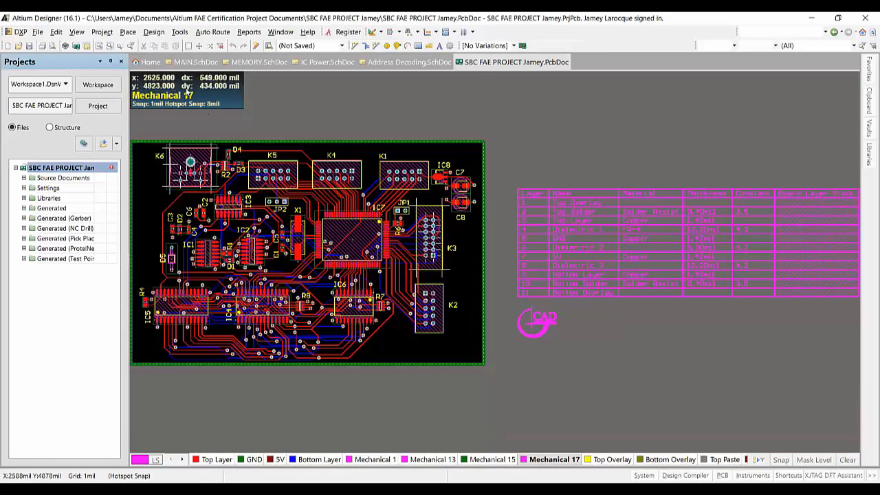
# Step: Return to the MAIN schematic, open Job1.OutJob from the project's output job files, and collapse the settings folder
pyautogui.click(186, 61)
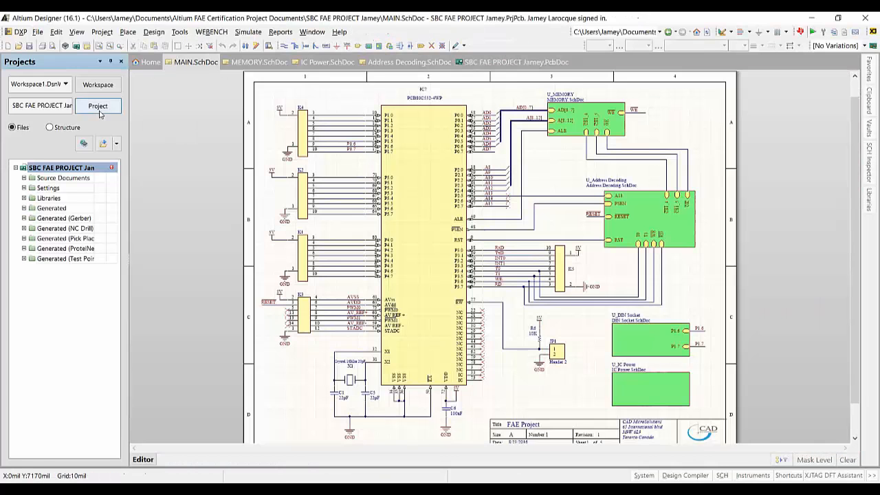
pyautogui.click(24, 188)
pyautogui.click(32, 198)
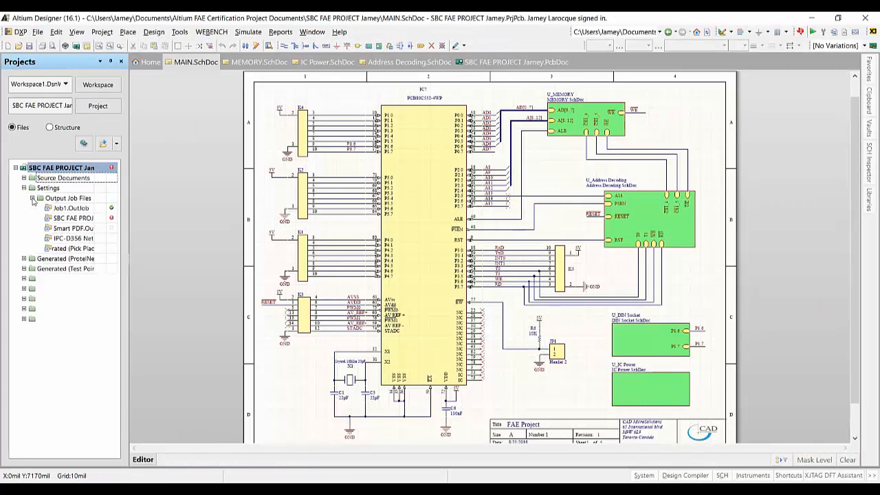
pyautogui.doubleClick(65, 207)
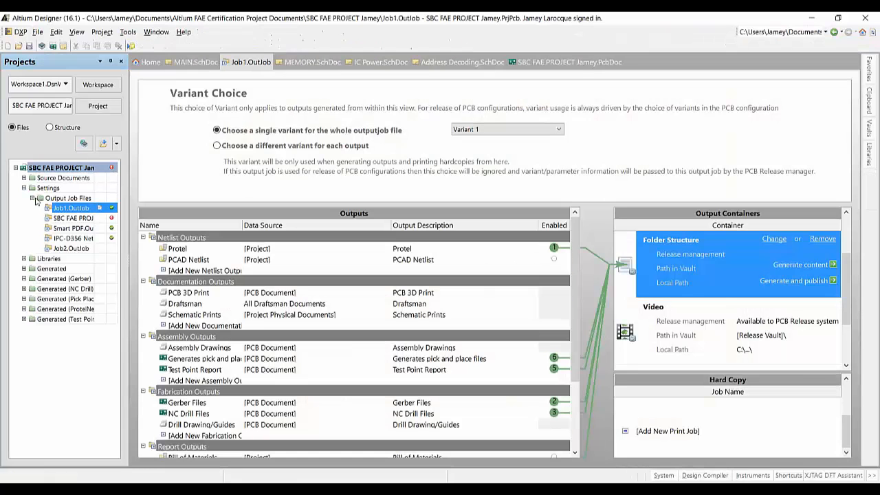
pyautogui.click(31, 198)
pyautogui.click(24, 188)
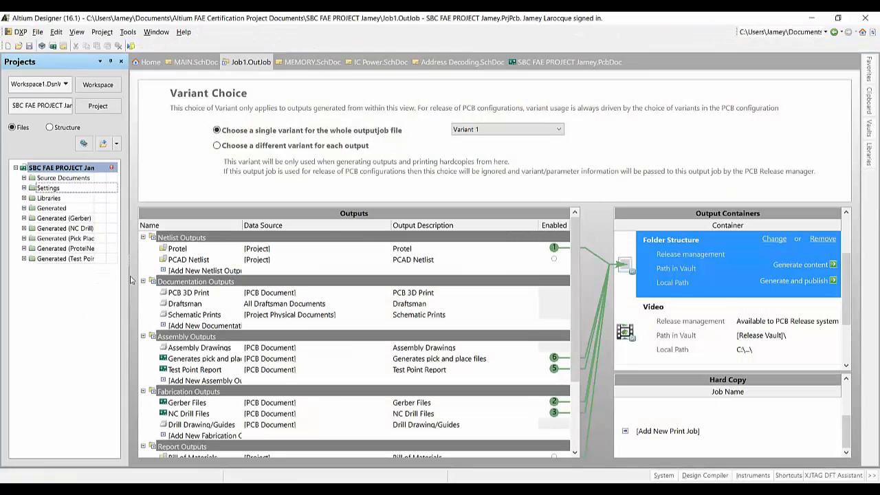
# Step: Review the printout properties of the Assembly Drawings output and accept them
pyautogui.click(271, 349)
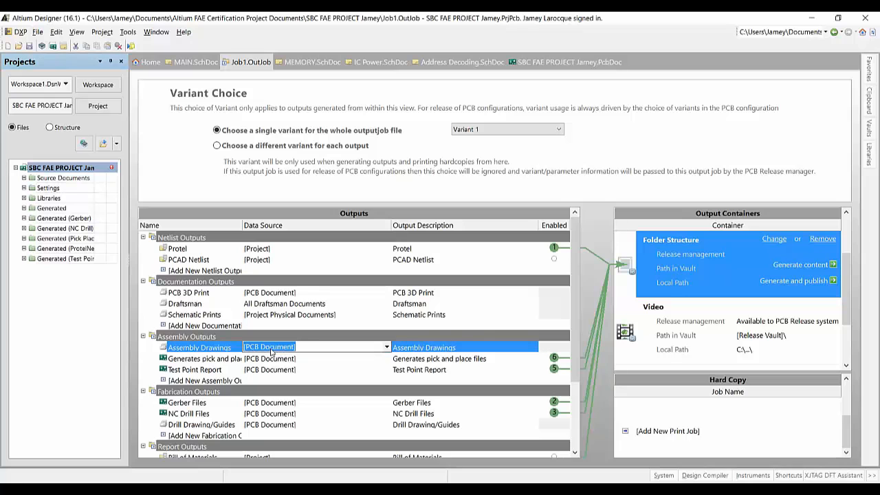
pyautogui.doubleClick(232, 350)
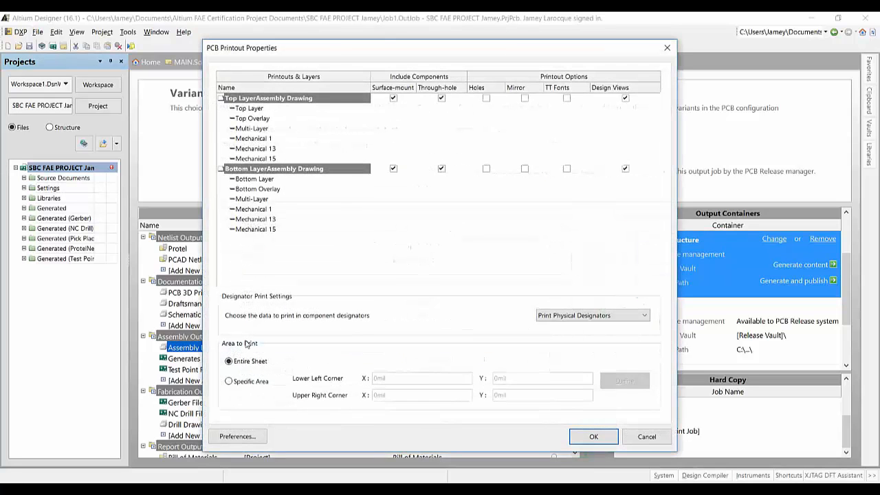
pyautogui.click(592, 438)
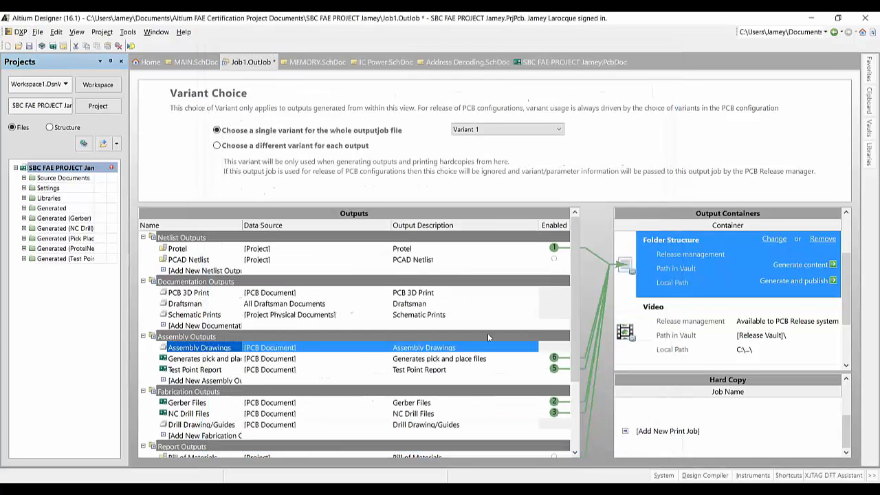
# Step: Cross probe connector K1 from the MAIN schematic to its footprint on the PCB
pyautogui.click(195, 62)
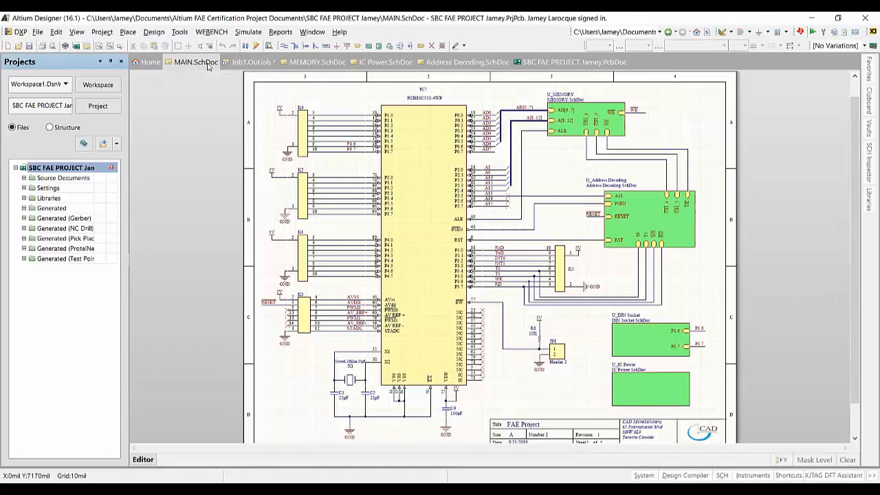
pyautogui.click(179, 32)
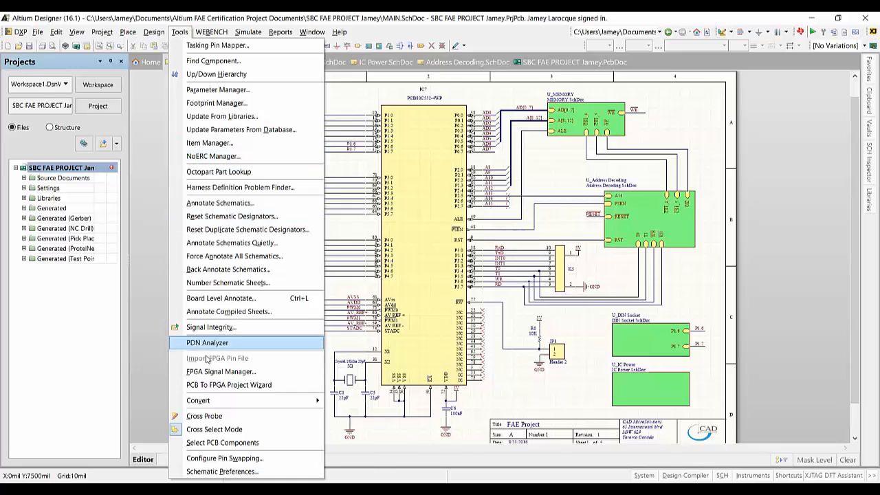
pyautogui.click(233, 418)
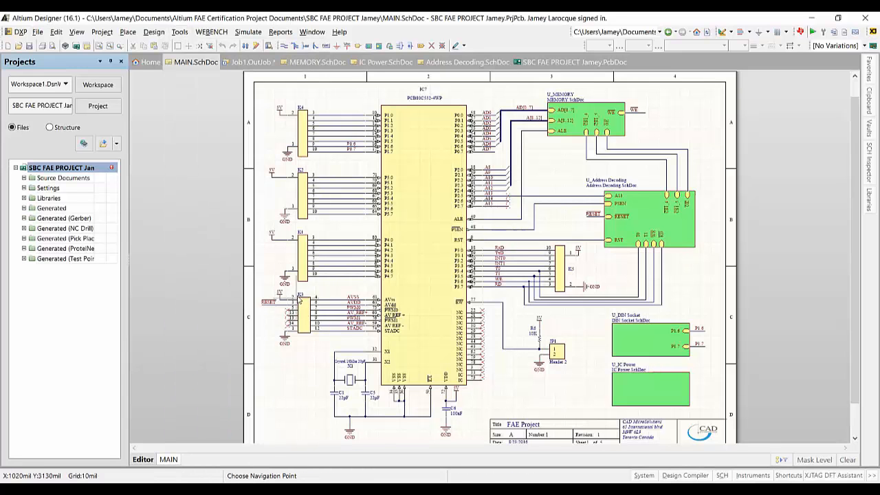
pyautogui.click(306, 262)
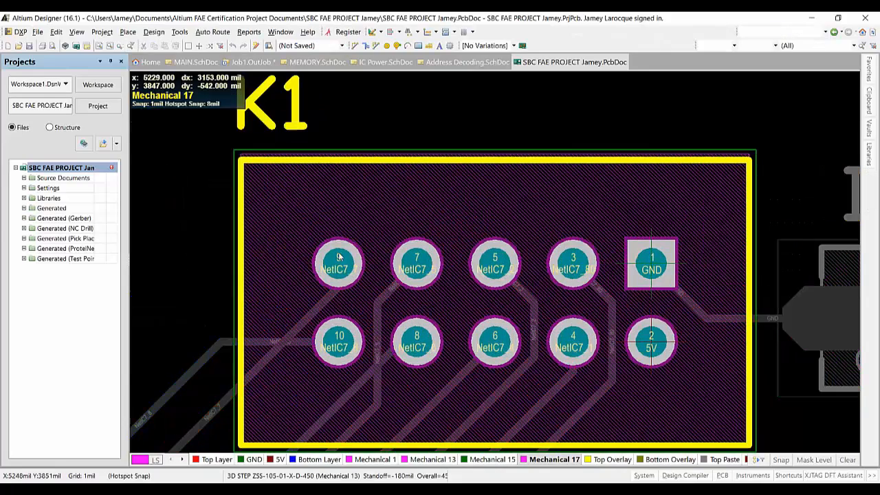
pyautogui.keyDown('ctrl'); pyautogui.scroll(-3, 374, 264); pyautogui.keyUp('ctrl')
pyautogui.keyDown('ctrl'); pyautogui.scroll(-8, 554, 239); pyautogui.keyUp('ctrl')
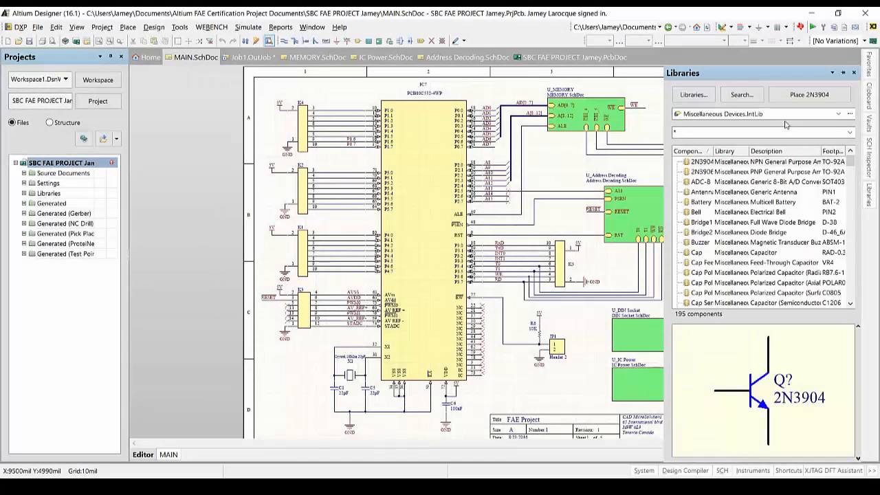
# Step: Look through the SCH Inspector, Vaults, Clipboard and Libraries panels beside the MAIN schematic
pyautogui.click(872, 155)
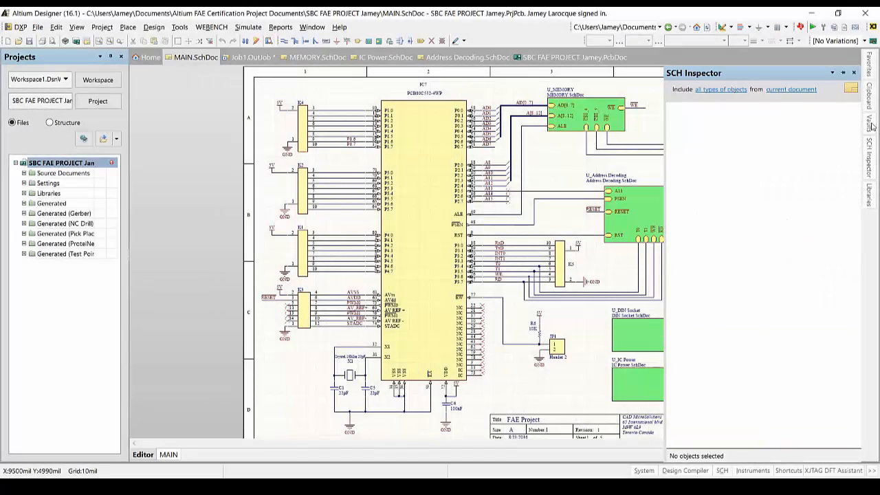
pyautogui.click(872, 124)
pyautogui.click(870, 93)
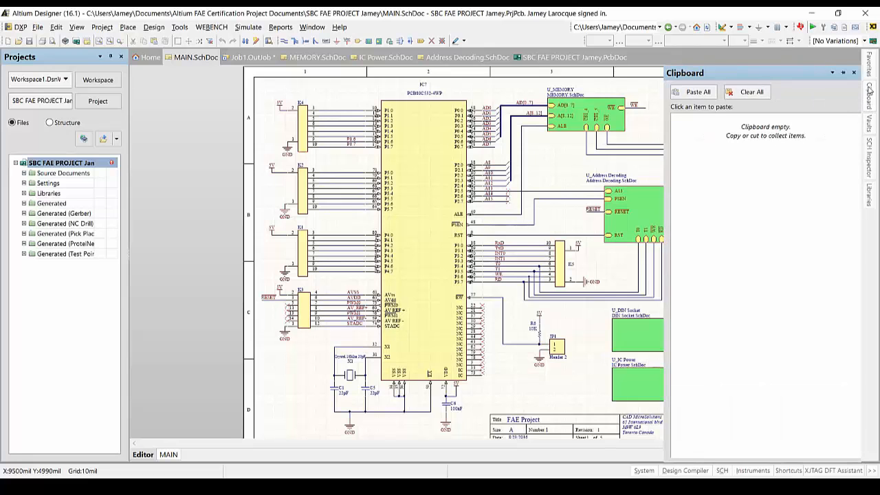
pyautogui.click(871, 193)
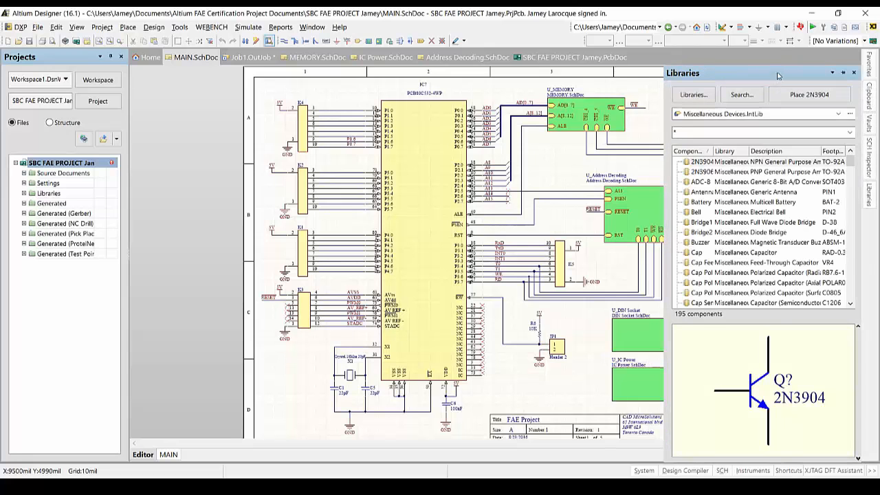
# Step: Undock the Libraries and Projects panels and dock them together as one tabbed group beside the schematic
pyautogui.moveTo(778, 75); pyautogui.dragTo(629, 83)
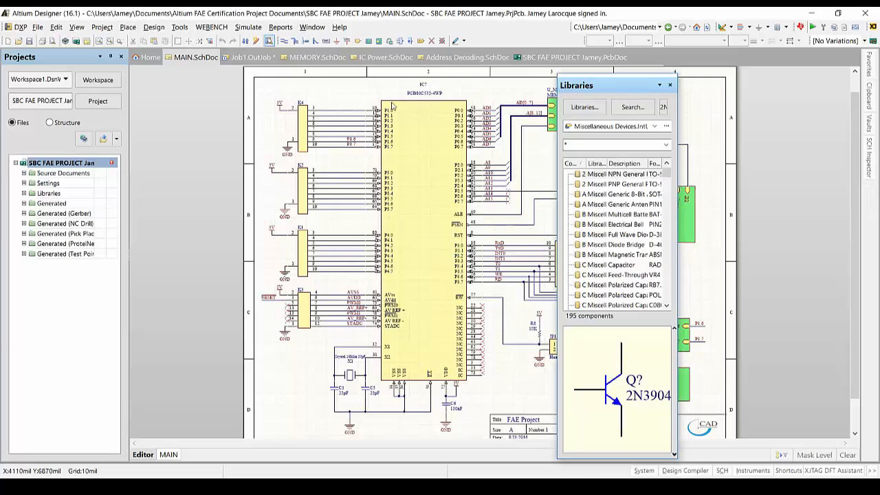
pyautogui.moveTo(62, 59); pyautogui.dragTo(441, 237)
pyautogui.moveTo(605, 85); pyautogui.dragTo(193, 263)
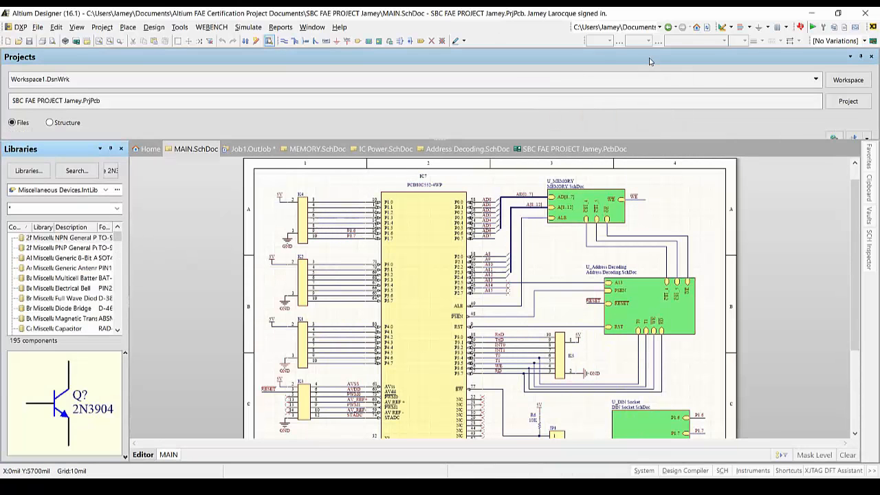
pyautogui.moveTo(650, 61); pyautogui.dragTo(203, 225)
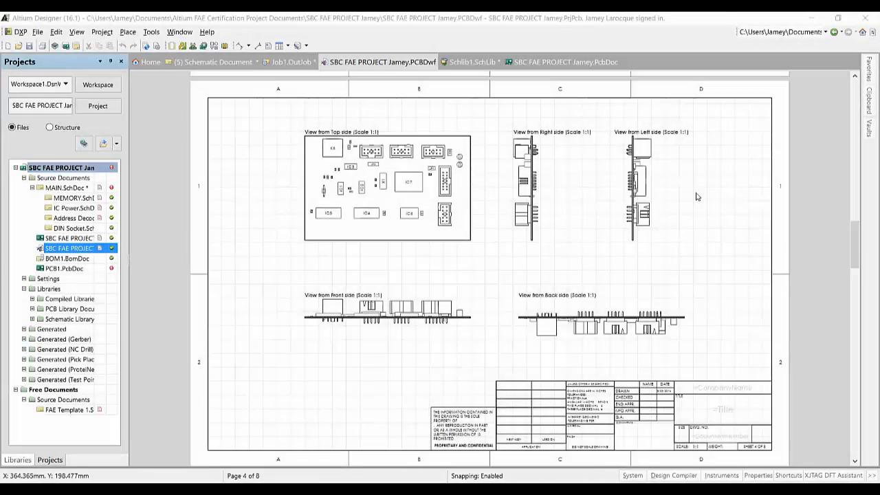
# Step: Review pages 4 to 8 of the Draftsman document, covering board views, power planes, paste and solder layers
pyautogui.scroll(-10, 697, 197)
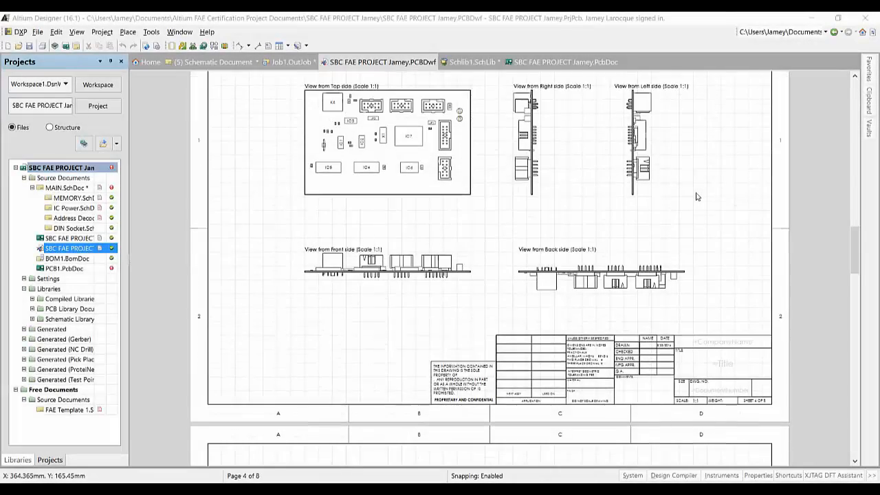
pyautogui.scroll(-10, 696, 197)
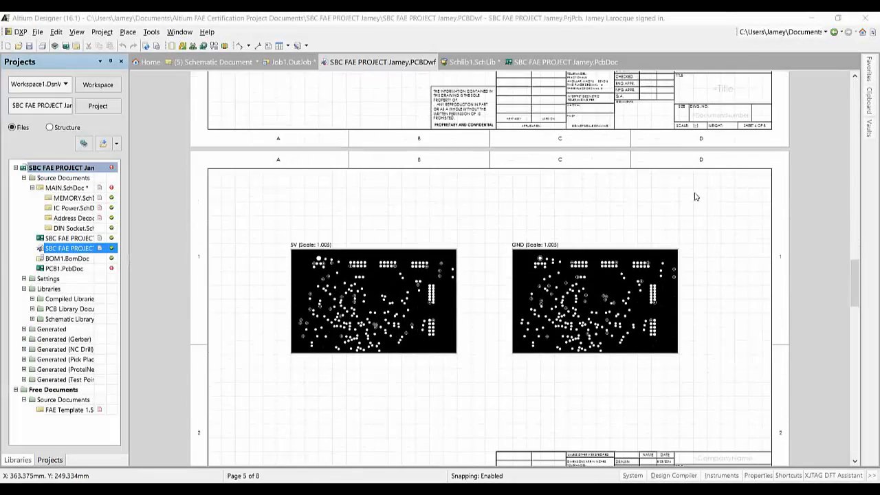
pyautogui.scroll(-12, 696, 196)
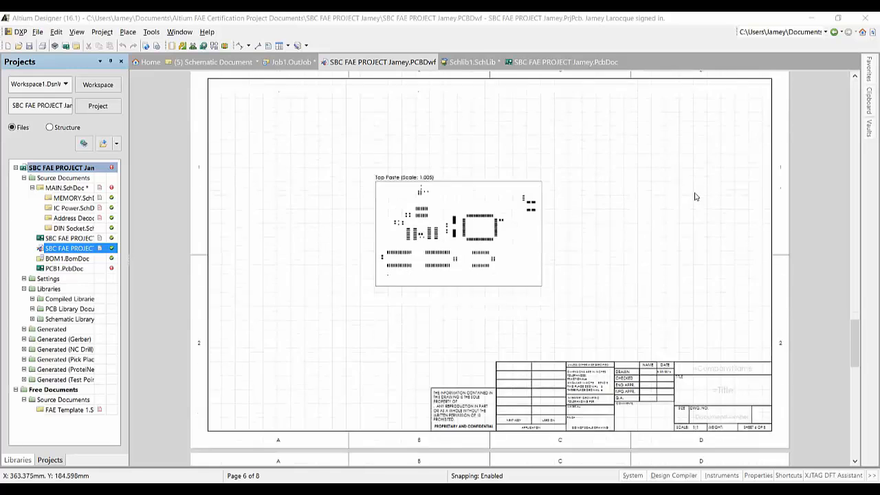
pyautogui.scroll(-8, 694, 197)
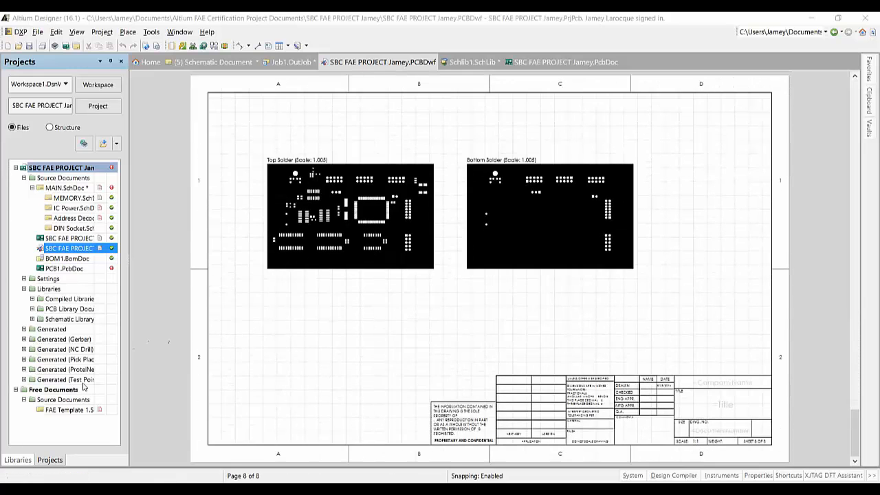
# Step: Open the FAE Template 1 schematic template and display the sheet options in its Document Options
pyautogui.doubleClick(73, 409)
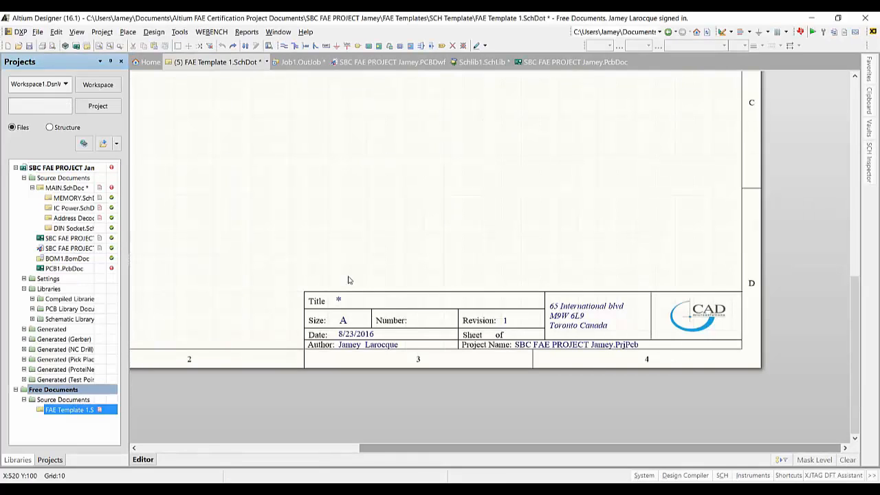
pyautogui.rightClick(347, 280)
pyautogui.moveTo(393, 257)
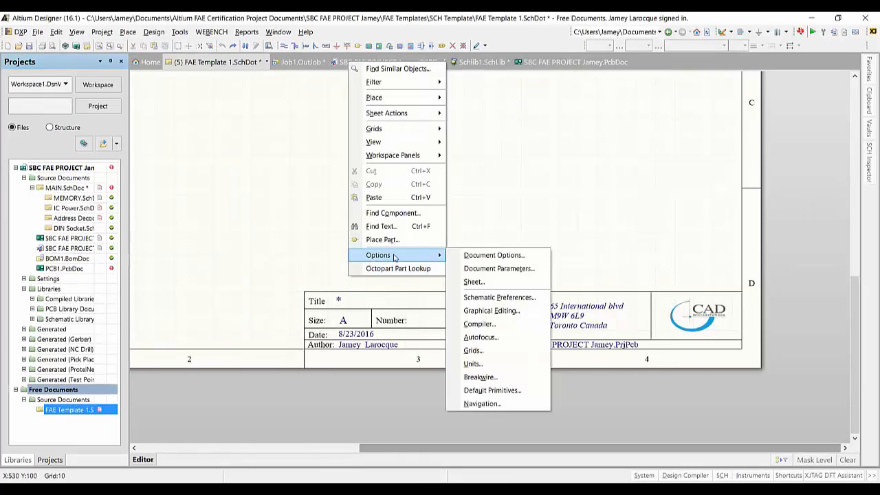
pyautogui.click(472, 258)
pyautogui.click(209, 82)
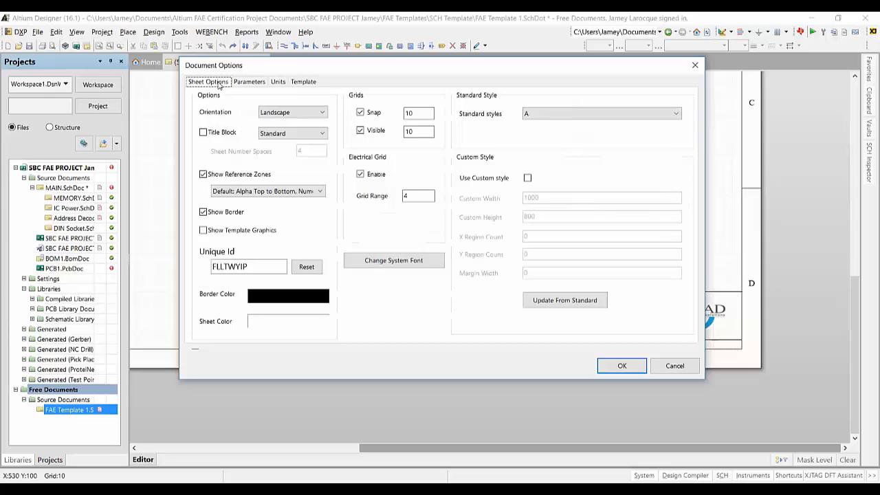
# Step: Set the template's CompanyName parameter to CAD MicroSolutions and its Title to FAE Project, and apply the document options
pyautogui.click(247, 82)
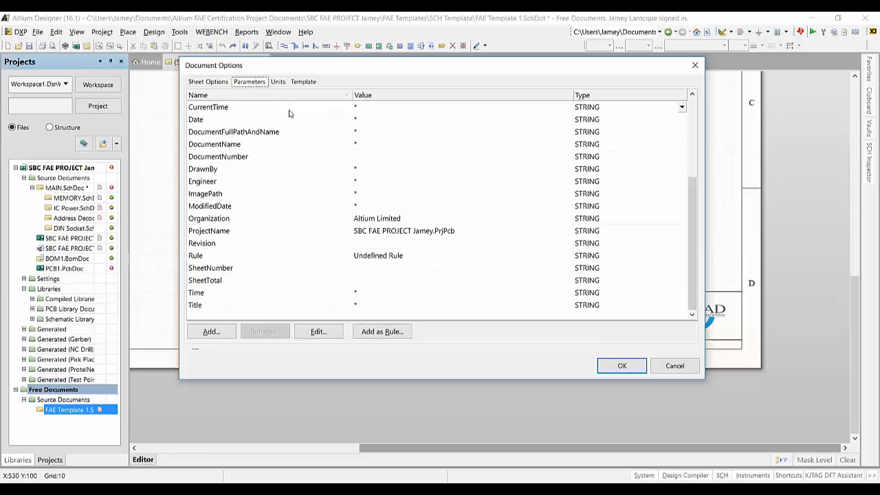
pyautogui.scroll(2, 344, 138)
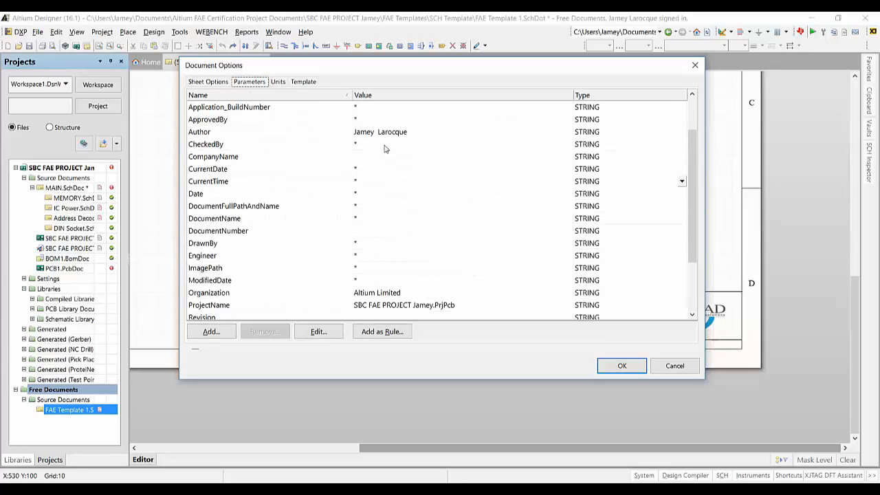
pyautogui.click(384, 157)
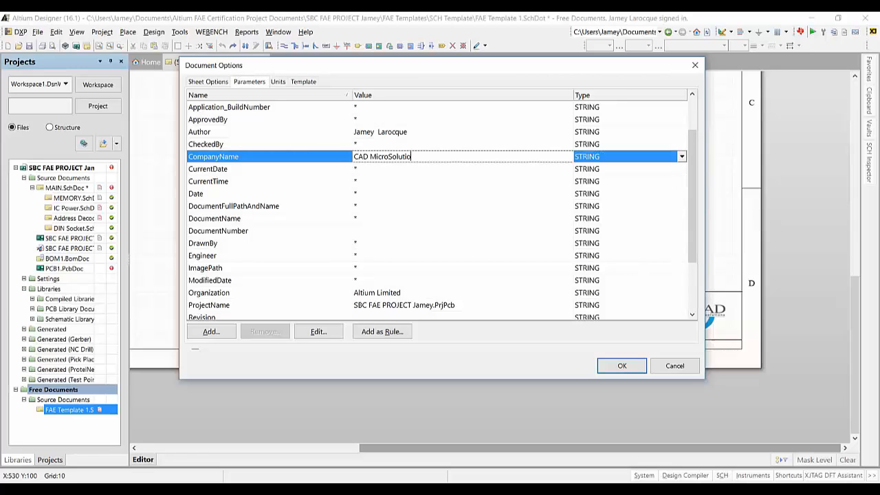
pyautogui.scroll(-2, 388, 239)
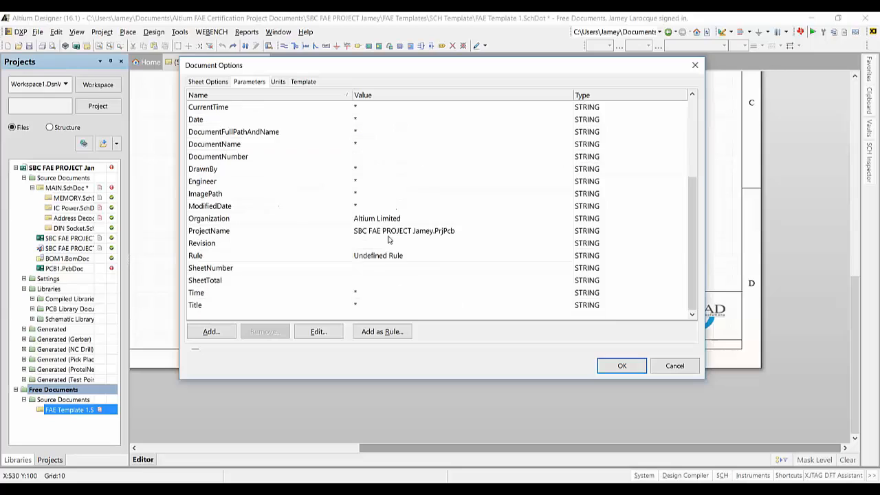
pyautogui.click(359, 305)
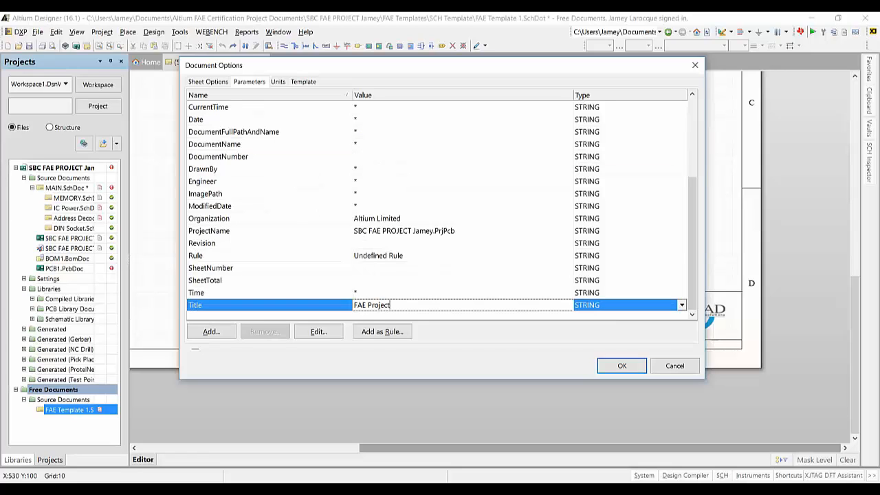
pyautogui.press('Return')
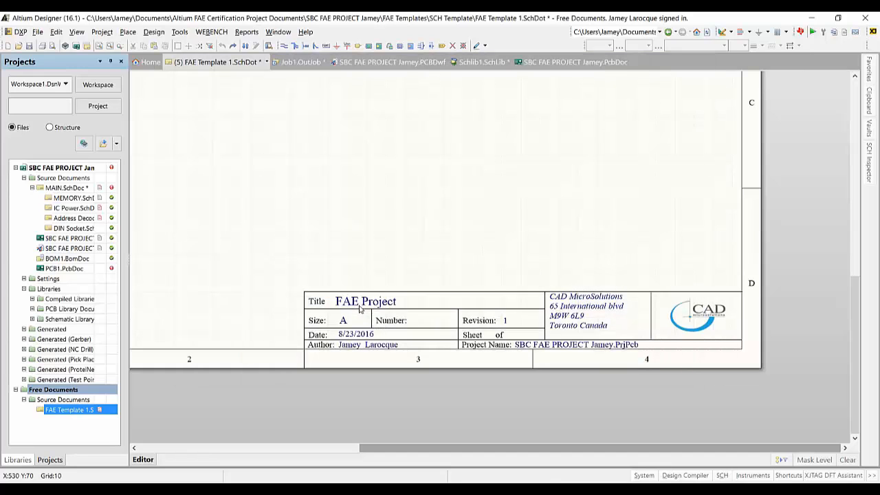
# Step: Open the MAIN schematic and view its title block up close
pyautogui.doubleClick(65, 189)
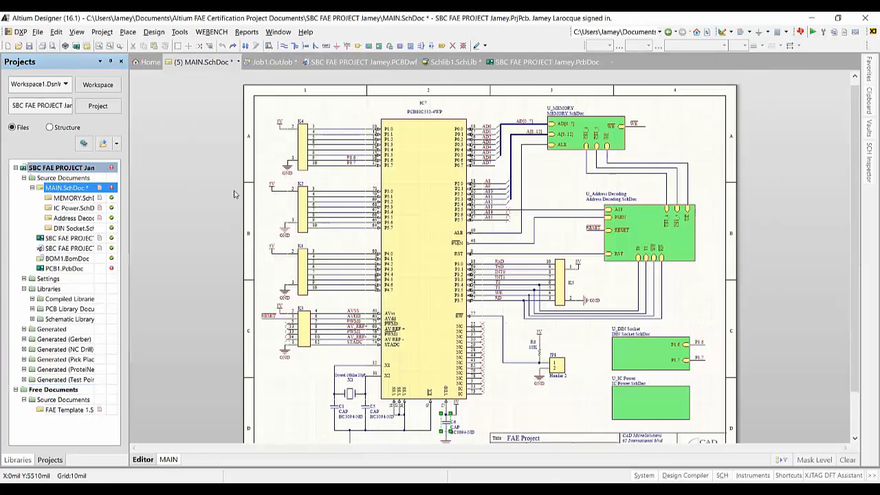
pyautogui.scroll(-2, 655, 437)
pyautogui.keyDown('ctrl'); pyautogui.scroll(3, 655, 437); pyautogui.keyUp('ctrl')
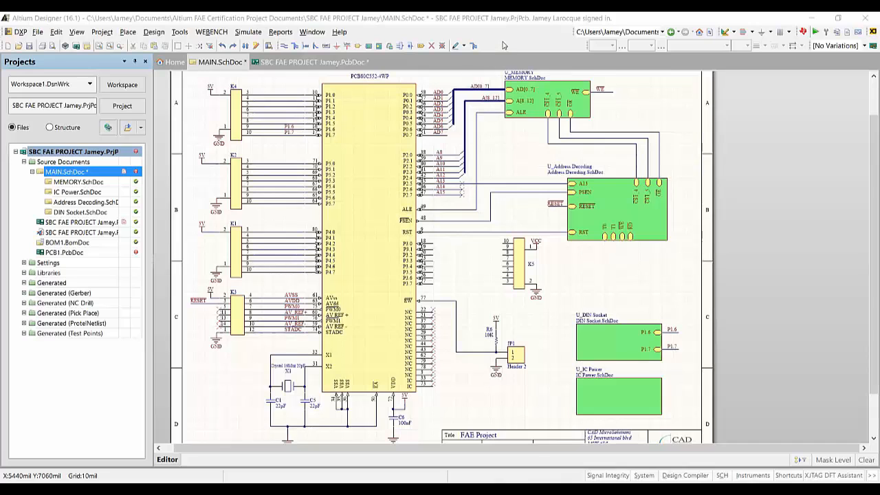
# Step: Customize the schematic editor so that the Wire command in the Place category has S as its primary shortcut
pyautogui.rightClick(503, 42)
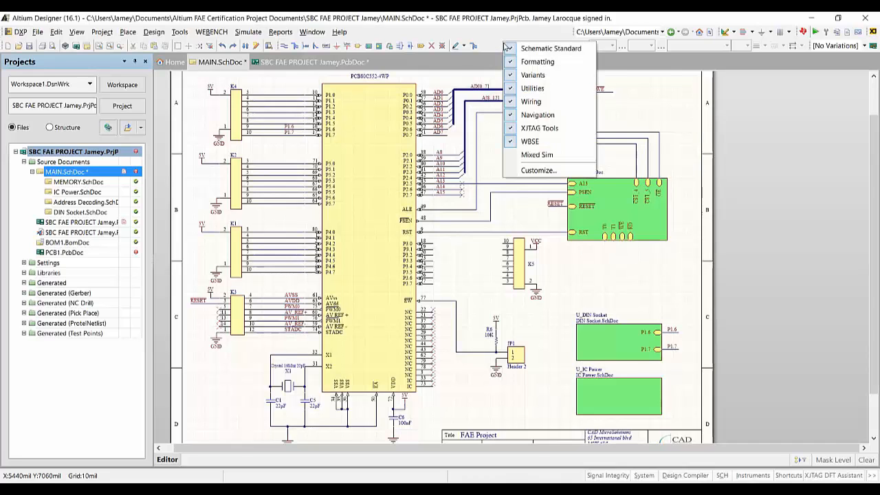
pyautogui.click(542, 172)
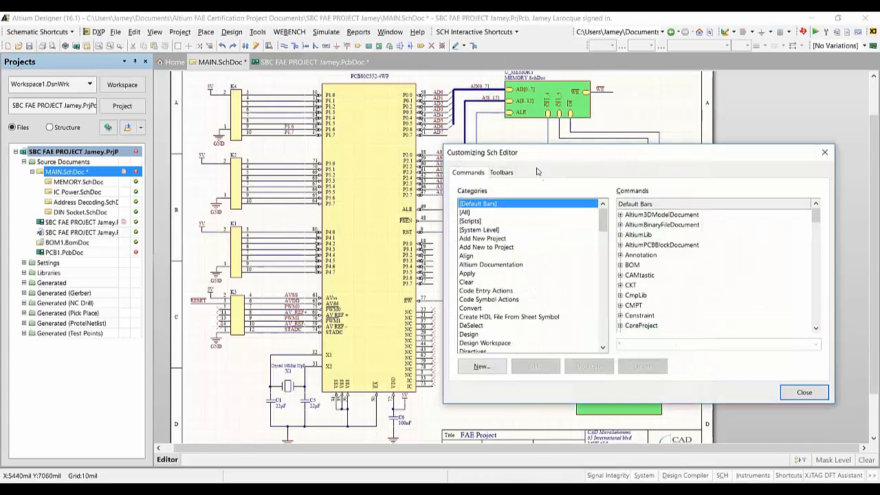
pyautogui.click(507, 314)
pyautogui.press('p')
pyautogui.scroll(-1, 502, 320)
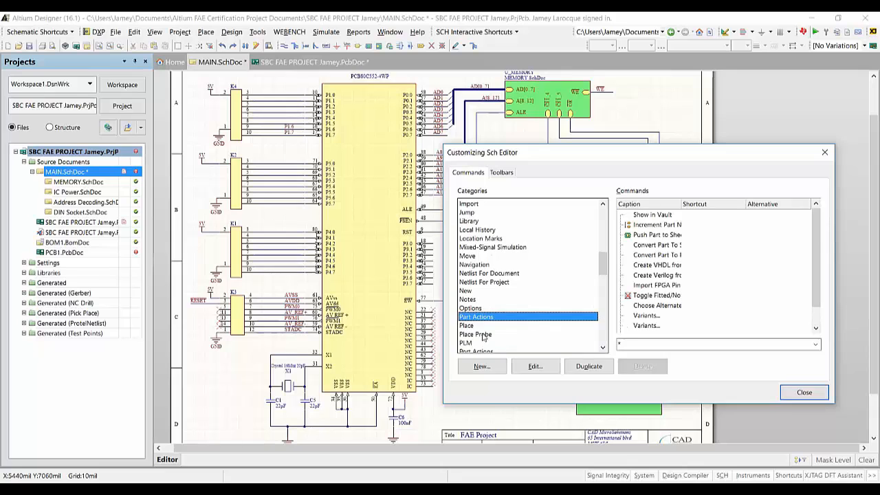
pyautogui.click(482, 325)
pyautogui.doubleClick(642, 276)
pyautogui.doubleClick(413, 327)
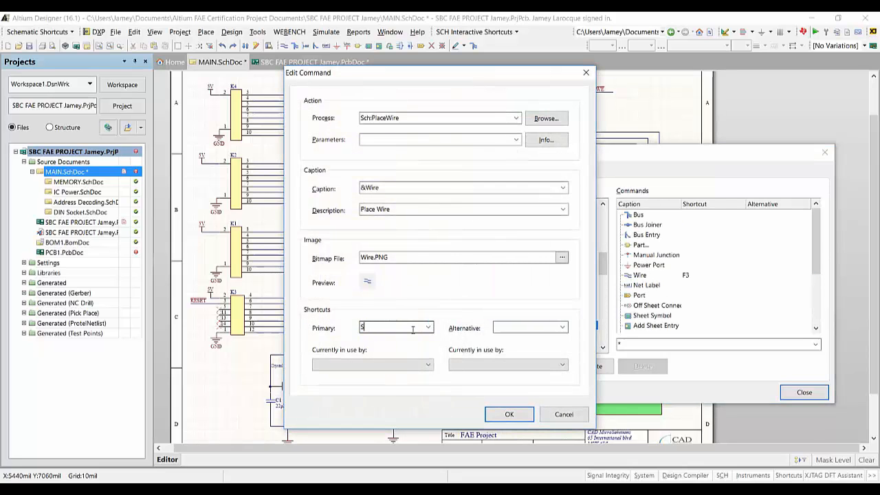
pyautogui.write('S')
pyautogui.press('Return')
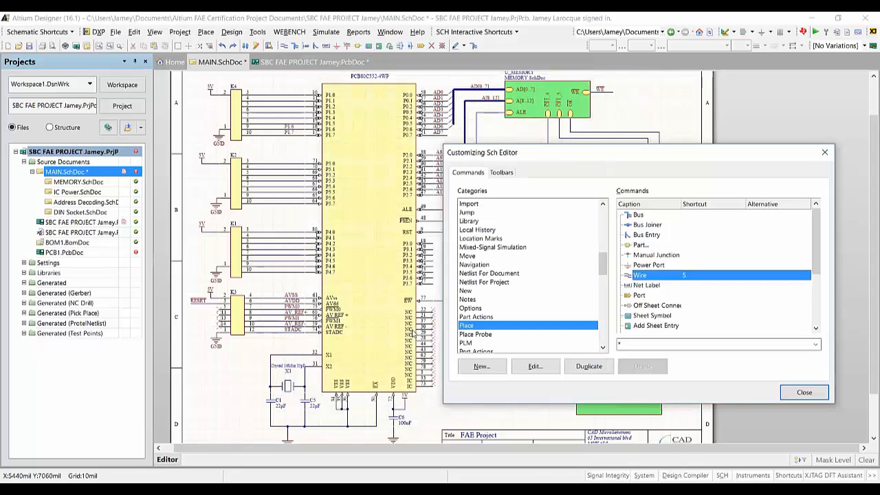
pyautogui.click(804, 392)
# Step: Draw a wire from pin P3.0 to pin 10 of connector K5 with the custom shortcut, and undo it
pyautogui.click(481, 271)
pyautogui.keyDown('ctrl'); pyautogui.scroll(4, 474, 259); pyautogui.keyUp('ctrl')
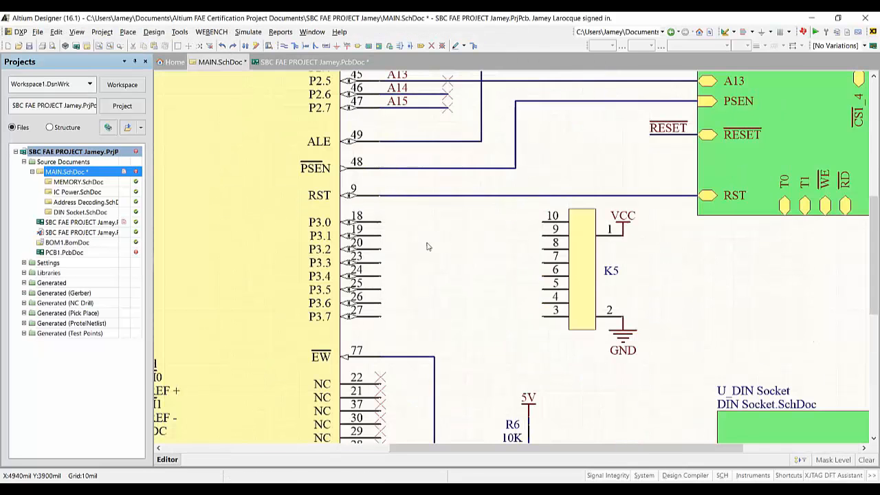
pyautogui.press('s')
pyautogui.click(382, 222)
pyautogui.click(542, 222)
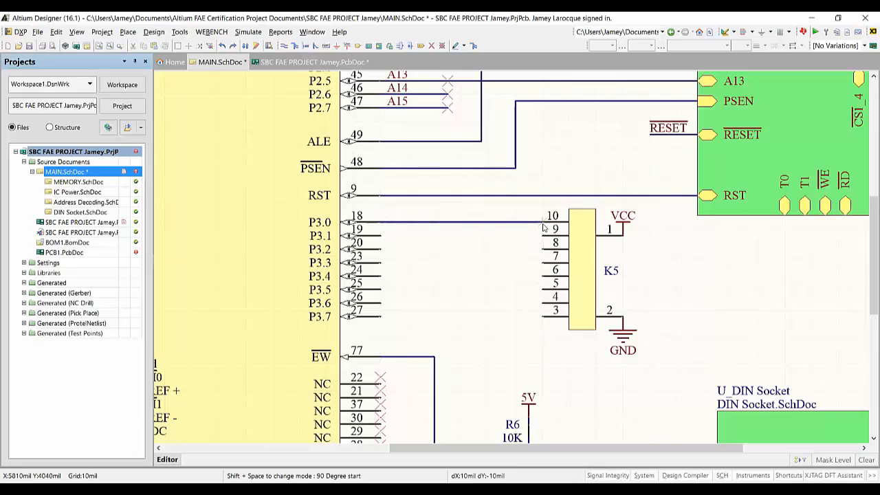
pyautogui.rightClick(541, 226)
pyautogui.hotkey('ctrl', 'z')
# Step: Select connector K5 with its VCC and GND ports and auto-wire it to pins P3.0 through P3.7 by touching and separating the pins
pyautogui.moveTo(529, 203); pyautogui.dragTo(684, 386)
pyautogui.moveTo(576, 273); pyautogui.dragTo(559, 280)
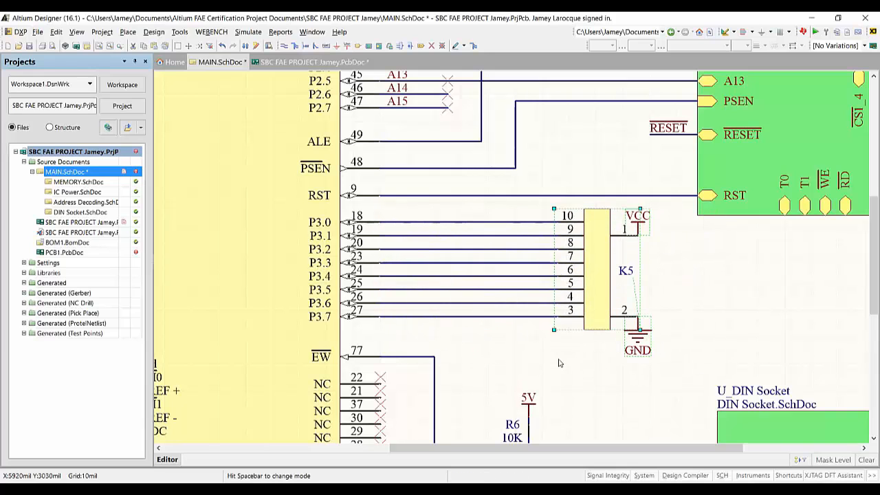
pyautogui.keyDown('ctrl'); pyautogui.scroll(-2, 443, 337); pyautogui.keyUp('ctrl')
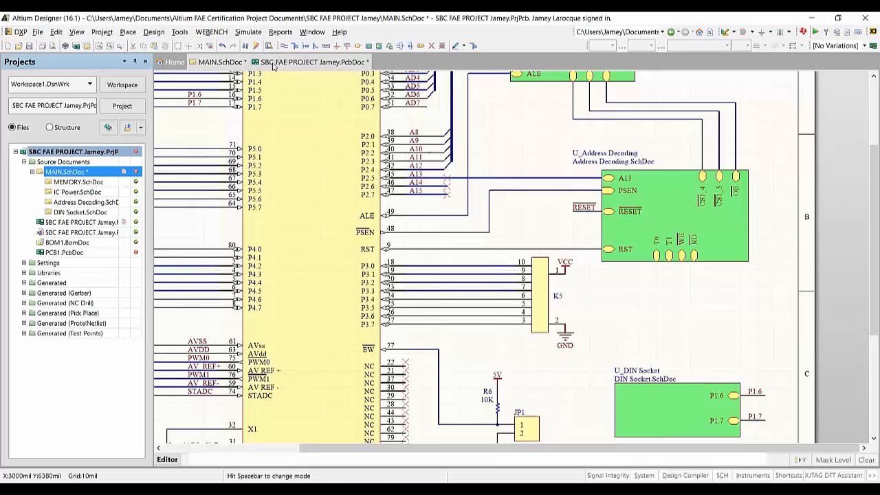
# Step: On the board layout, interactively route net AD0 from its lower track corner along the Top Layer, through a via, to a second via on the Bottom Layer
pyautogui.click(309, 62)
pyautogui.press('p')
pyautogui.press('t')
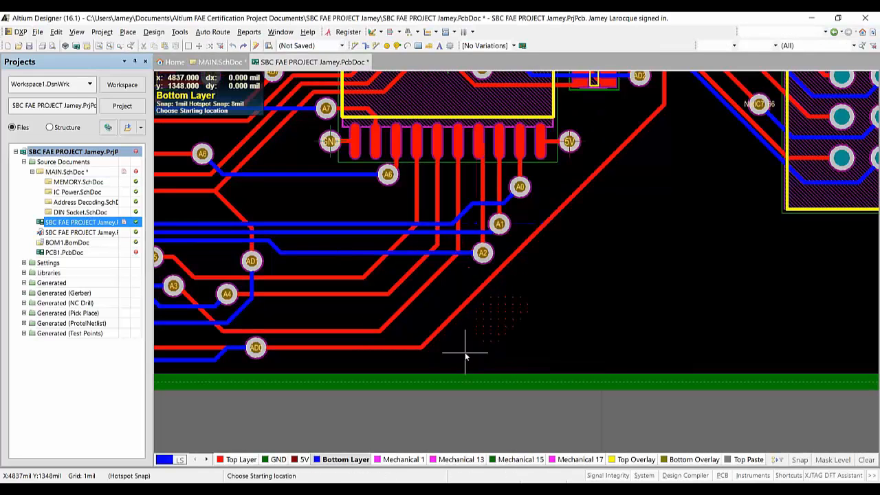
pyautogui.click(422, 349)
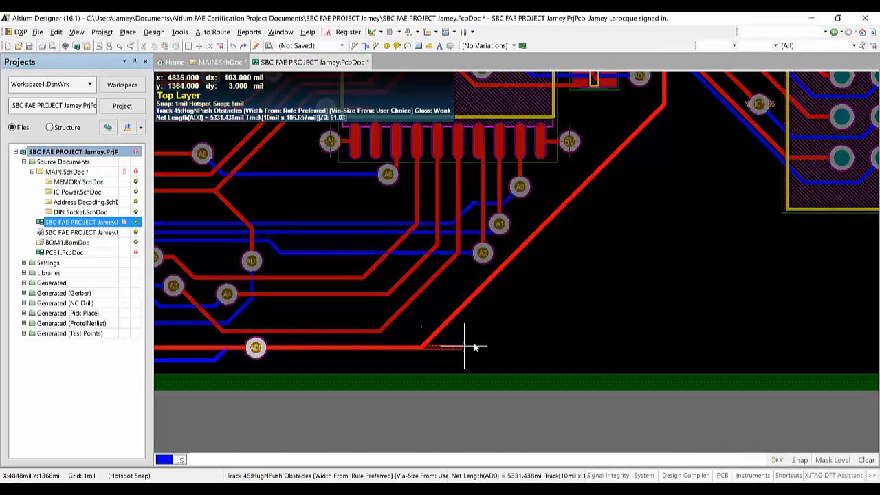
pyautogui.rightClick(566, 301)
pyautogui.click(630, 306)
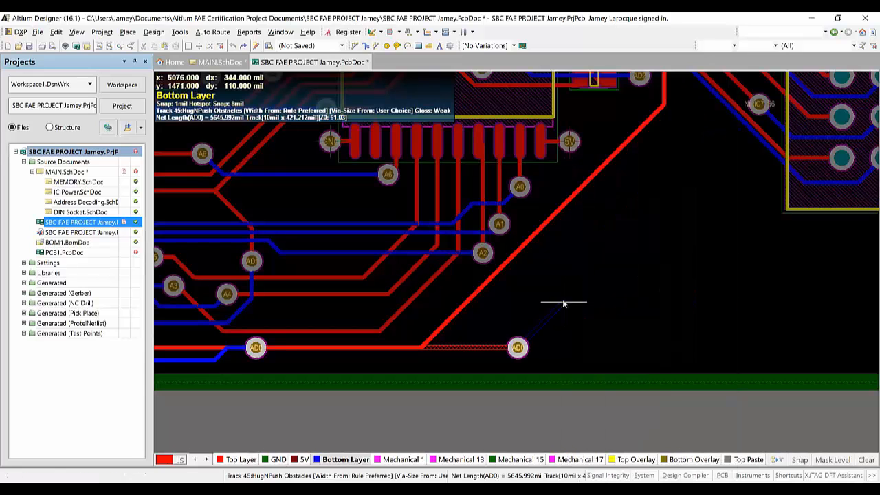
pyautogui.press('KP_Multiply')
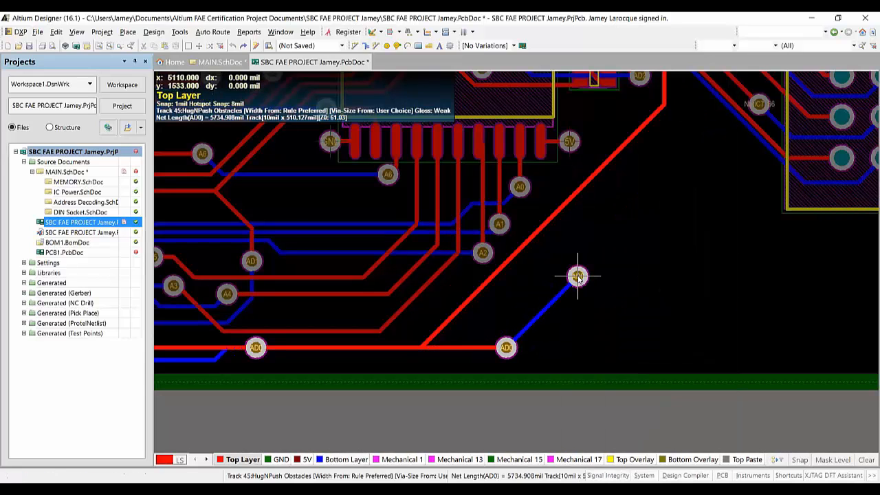
pyautogui.click(578, 276)
# Step: Continue the AD0 route on the Top Layer to a third via, cross under the diagonal track on the Bottom Layer to a fourth via, and end routing
pyautogui.press('KP_Multiply')
pyautogui.click(668, 167)
pyautogui.press('KP_Multiply')
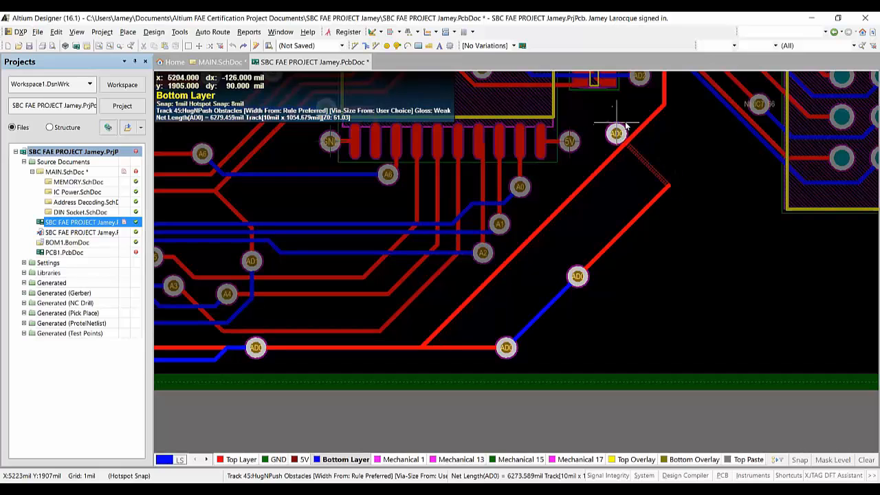
pyautogui.click(617, 116)
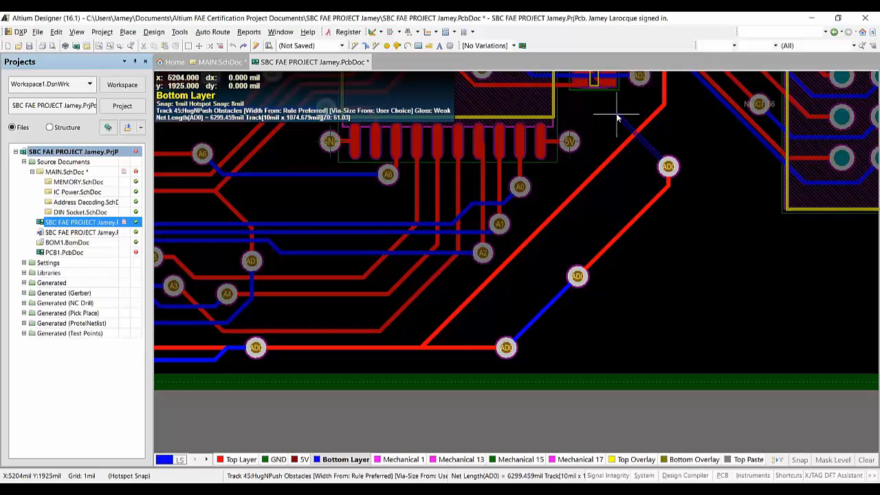
pyautogui.press('KP_Multiply')
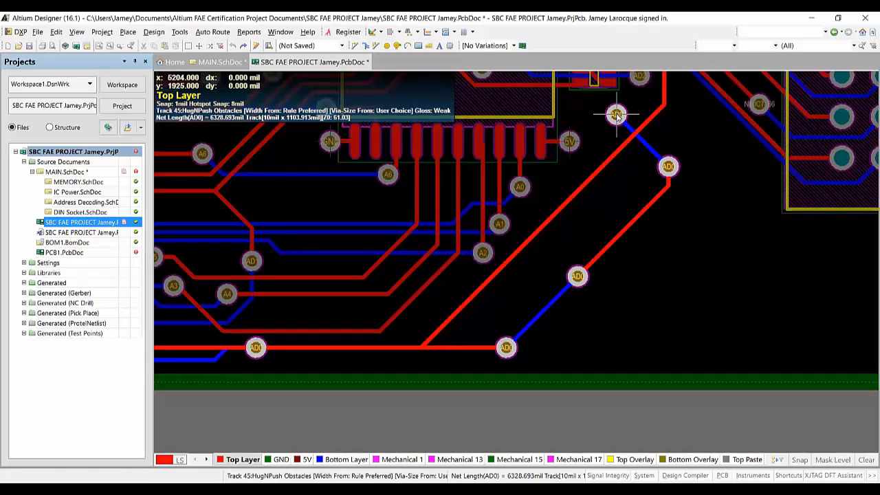
pyautogui.rightClick(617, 115)
pyautogui.rightClick(617, 115)
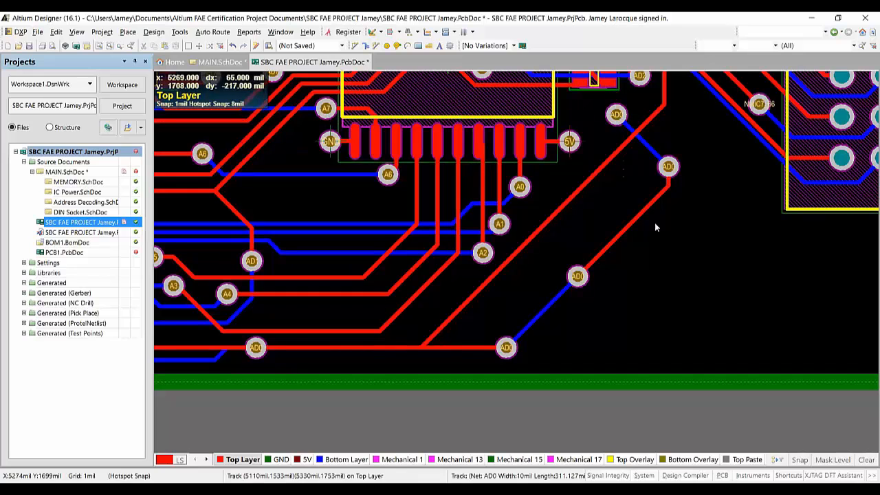
# Step: Display the Shortcuts panel, float it over the board and look through the File and Edit shortcuts by category
pyautogui.click(788, 476)
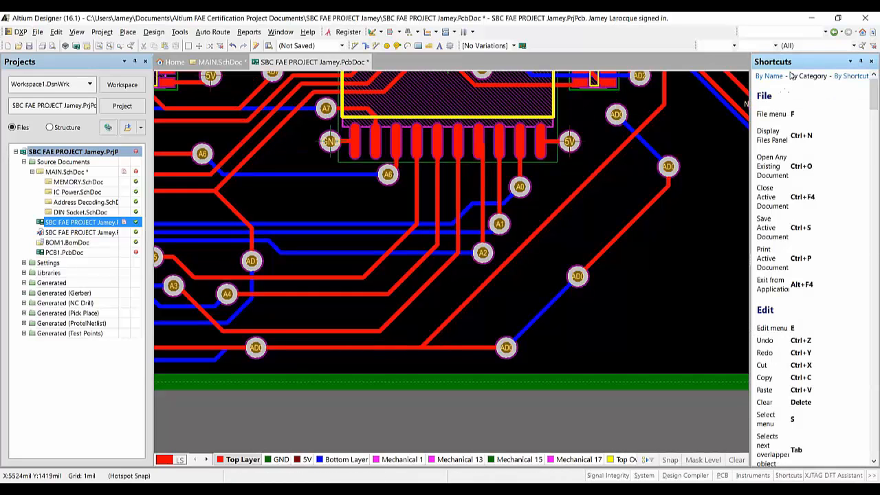
pyautogui.moveTo(791, 62); pyautogui.dragTo(648, 148)
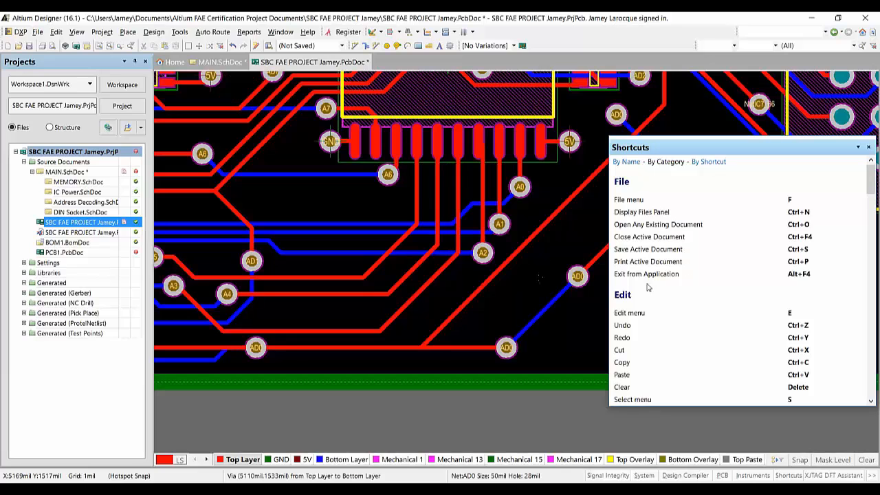
pyautogui.scroll(-5, 751, 260)
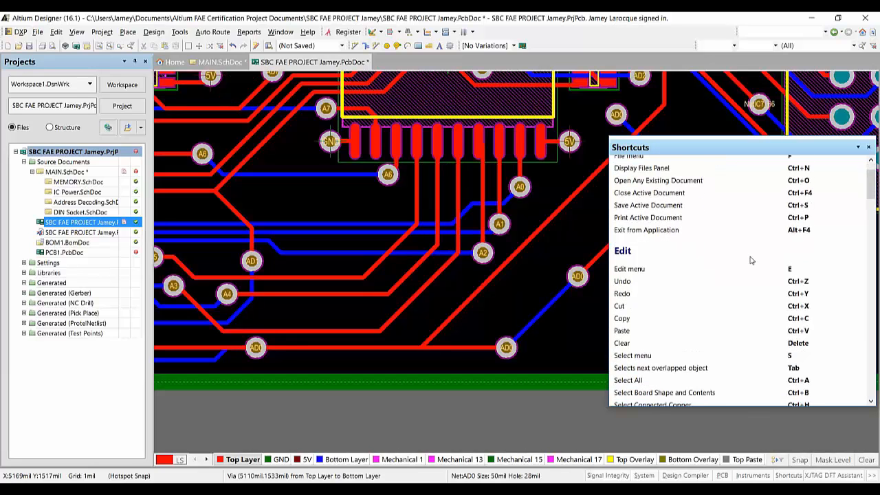
pyautogui.scroll(-3, 752, 260)
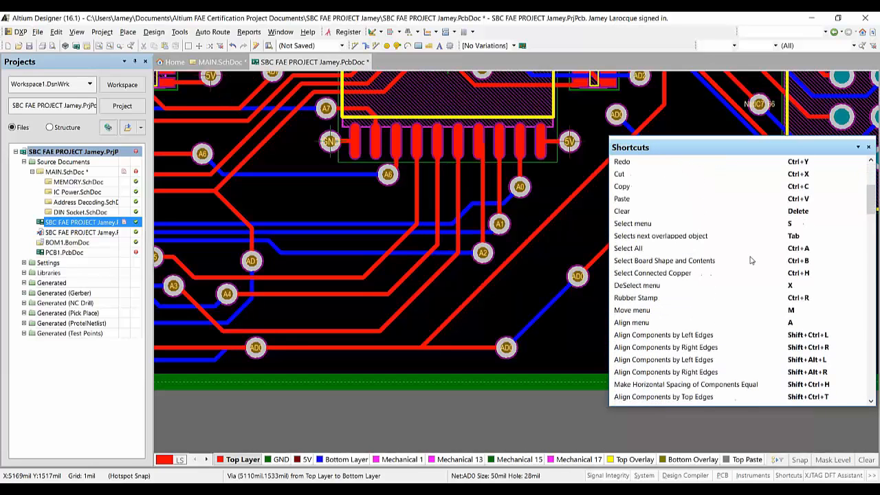
# Step: Customize the PCB editor by adding the Interactive Routing command from the Place category to the end of the menu bar
pyautogui.rightClick(551, 45)
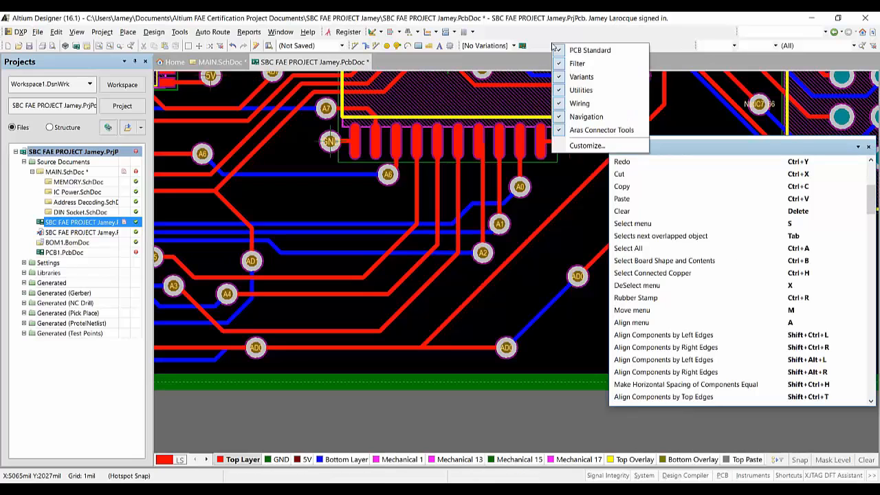
pyautogui.click(605, 146)
pyautogui.click(494, 311)
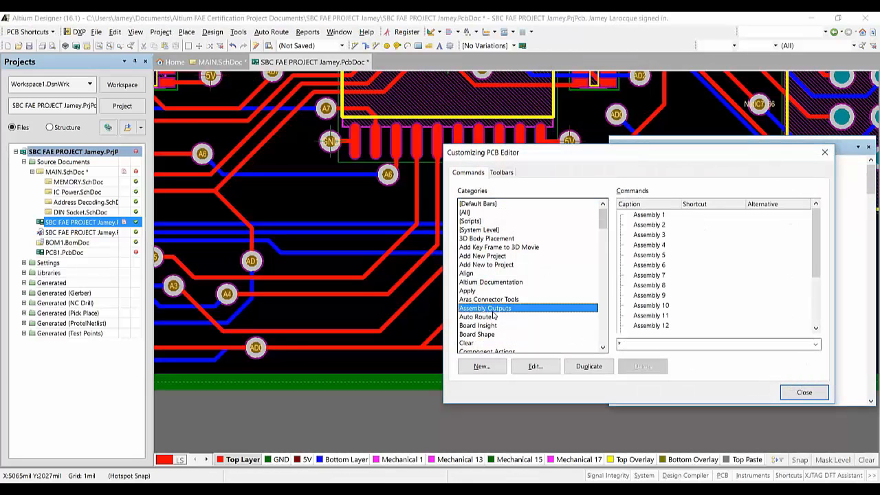
pyautogui.press('p')
pyautogui.scroll(-4, 498, 314)
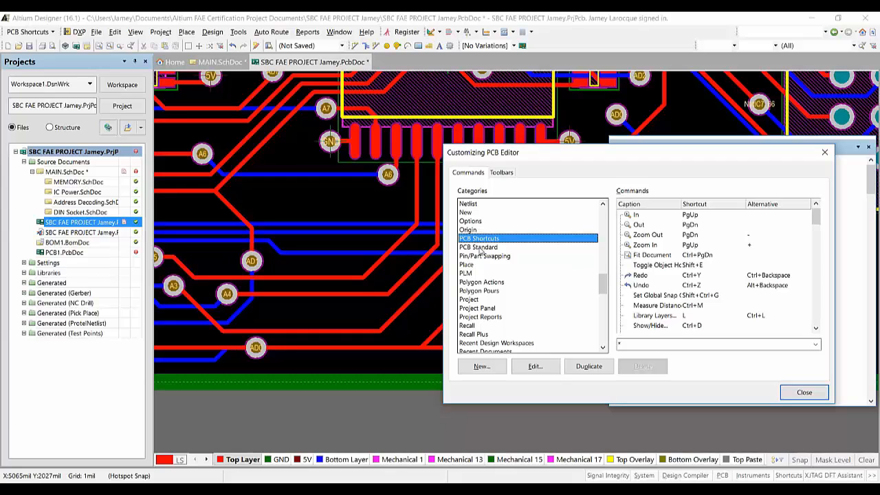
pyautogui.click(467, 266)
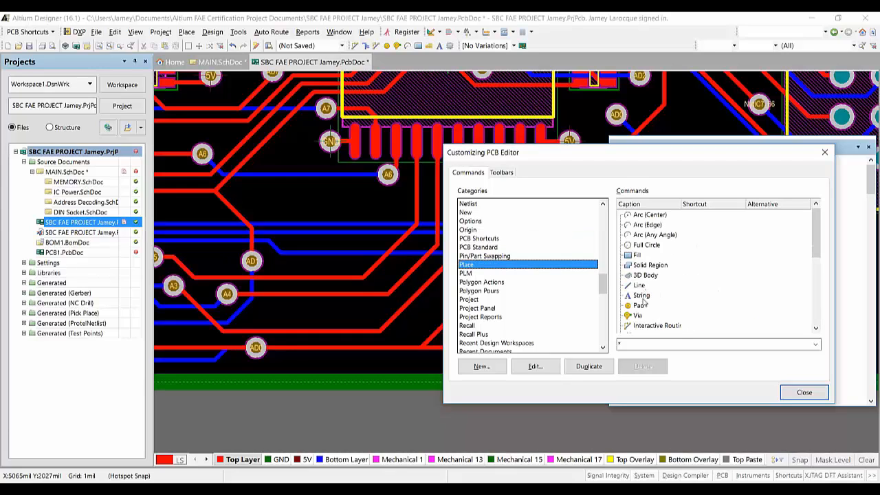
pyautogui.click(656, 326)
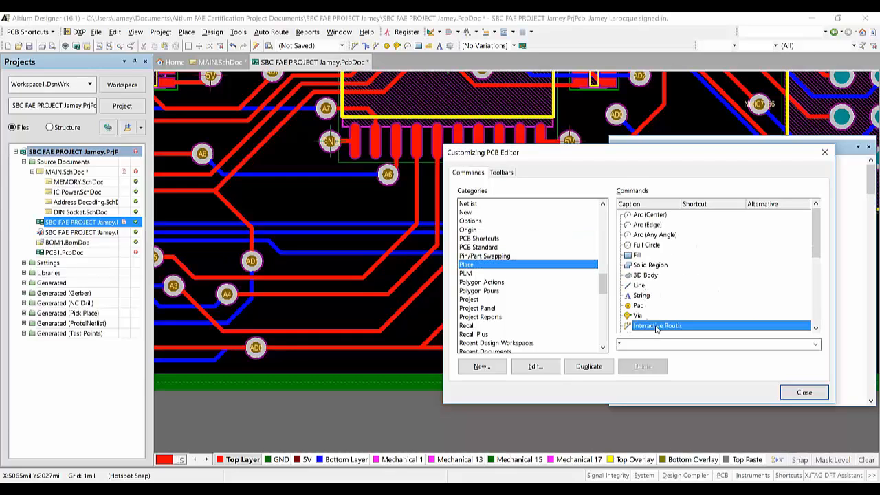
pyautogui.click(529, 32)
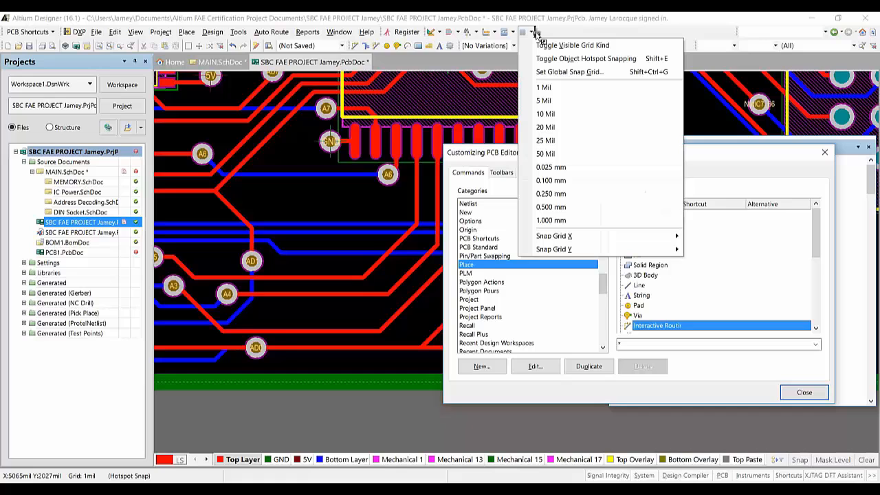
pyautogui.click(828, 153)
# Step: Interactively route a short diagonal track on the Top Layer in the empty area below via A1, add a via to the Bottom Layer and end routing
pyautogui.click(482, 32)
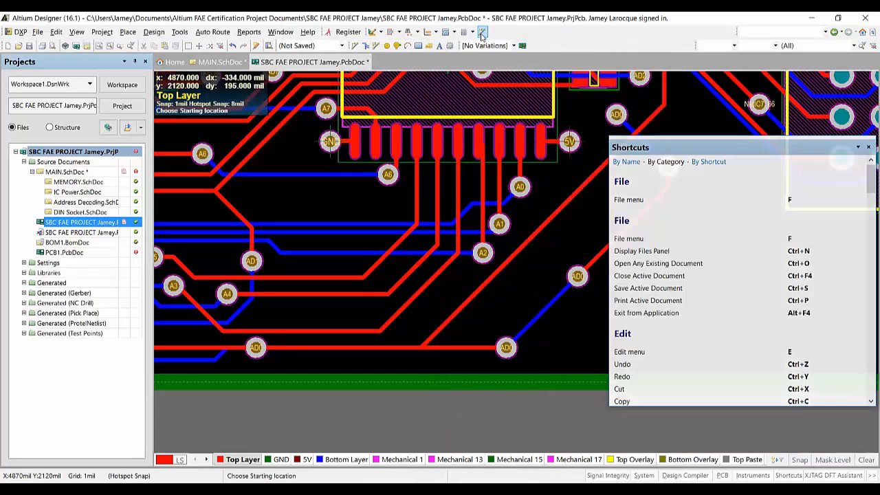
pyautogui.click(495, 306)
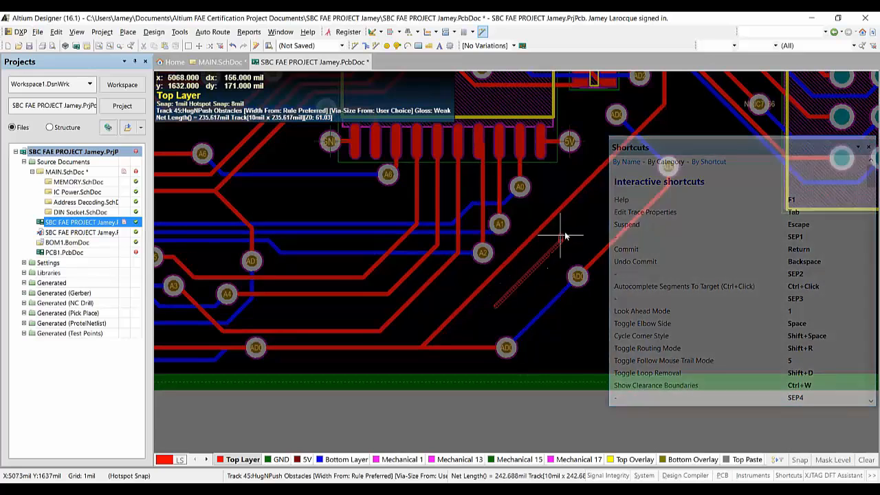
pyautogui.press('KP_Multiply')
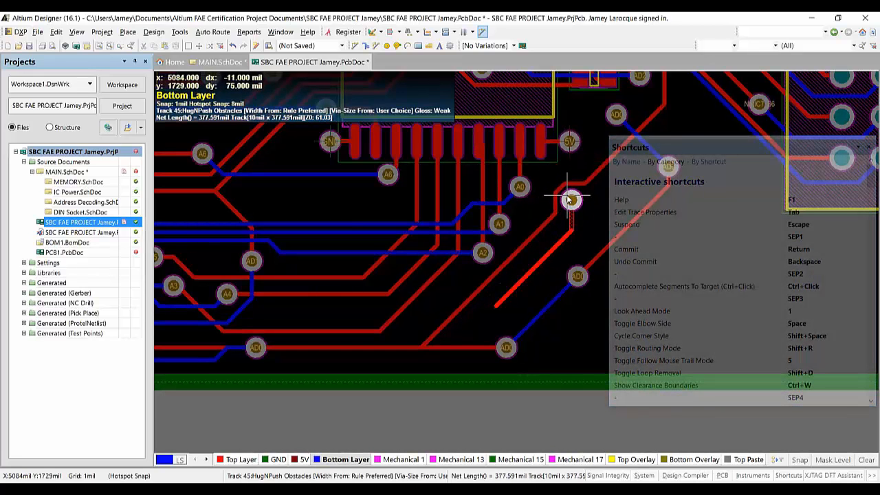
pyautogui.rightClick(570, 199)
pyautogui.rightClick(570, 198)
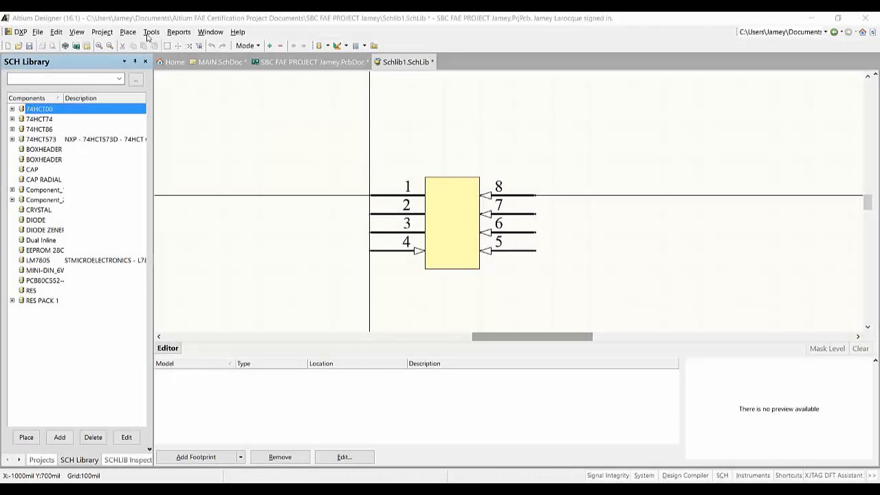
# Step: Create a new component named SOIC20-N in the schematic library Schlib1.SchLib
pyautogui.click(150, 32)
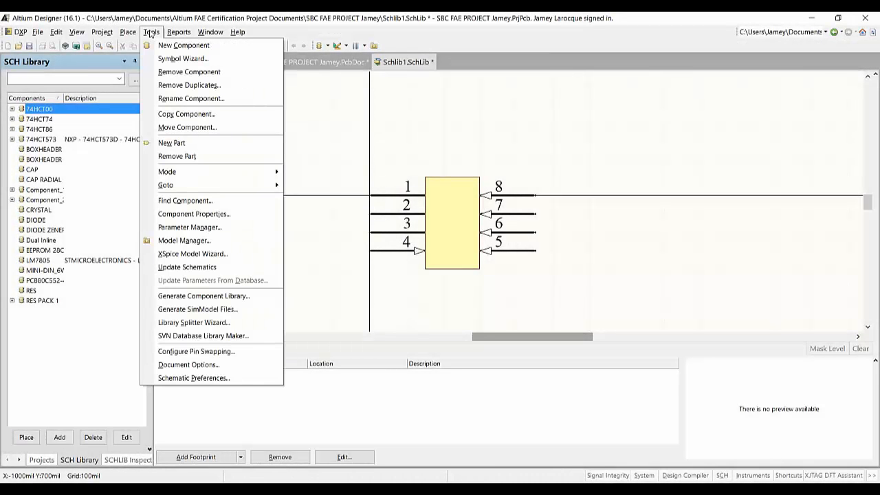
pyautogui.click(182, 46)
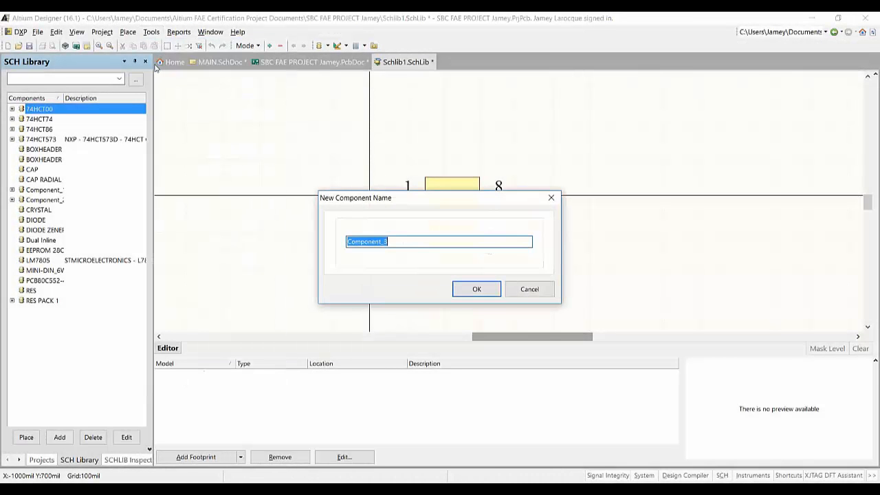
pyautogui.write('SOIC20-N')
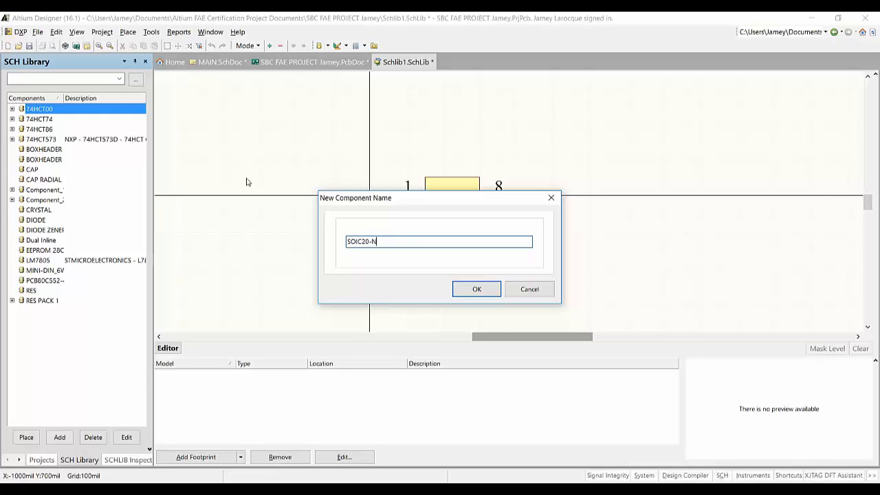
pyautogui.press('Return')
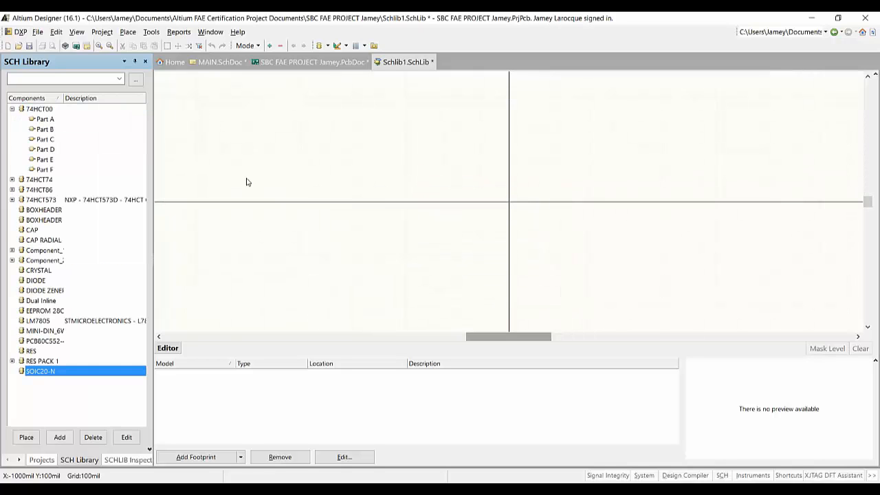
# Step: Generate the SOIC20-N symbol with the Symbol Wizard using 20 pins in a Dual in-line layout, placing it as a component
pyautogui.click(151, 31)
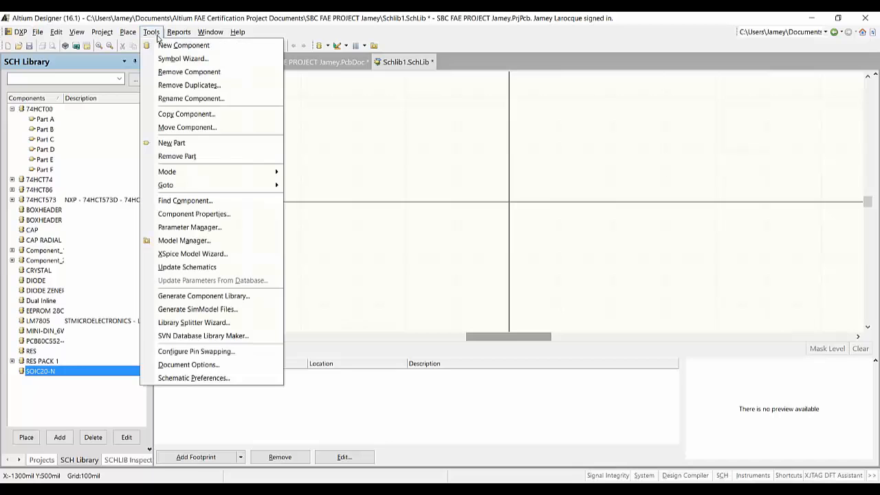
pyautogui.click(180, 60)
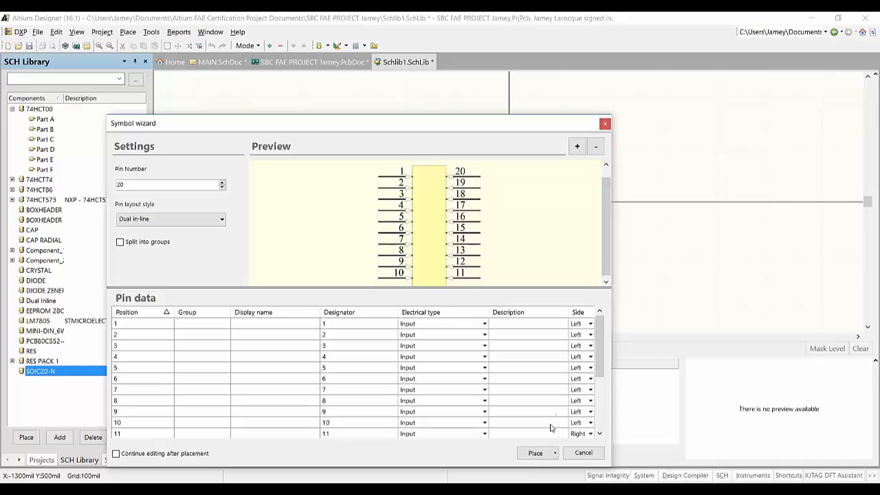
pyautogui.click(550, 454)
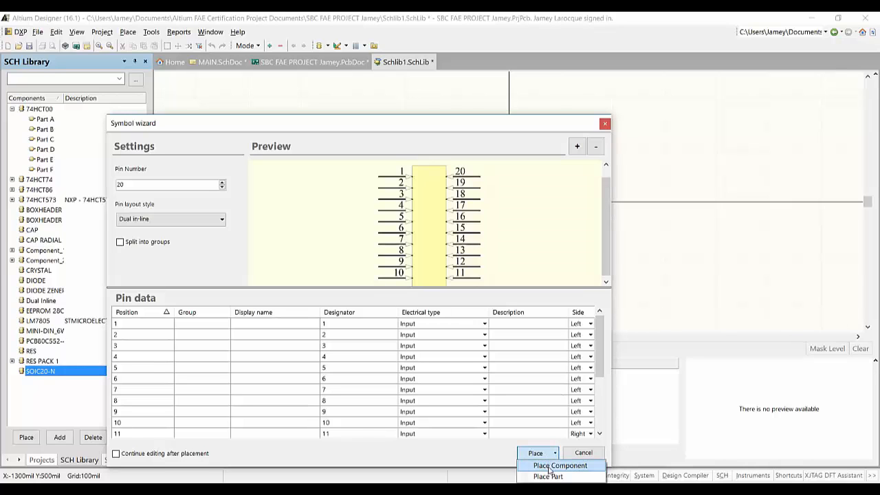
pyautogui.click(550, 467)
pyautogui.keyDown('ctrl'); pyautogui.scroll(-2, 347, 229); pyautogui.keyUp('ctrl')
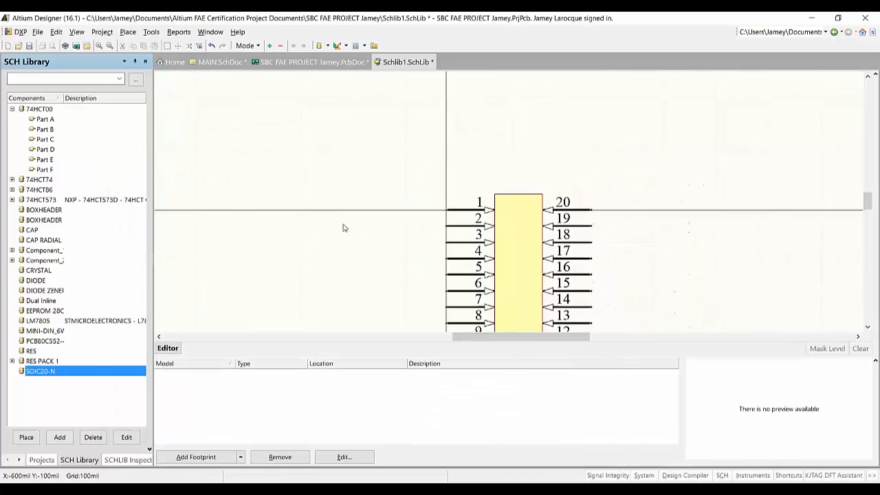
pyautogui.keyDown('ctrl'); pyautogui.scroll(-1, 344, 228); pyautogui.keyUp('ctrl')
pyautogui.keyDown('ctrl'); pyautogui.scroll(1, 598, 241); pyautogui.keyUp('ctrl')
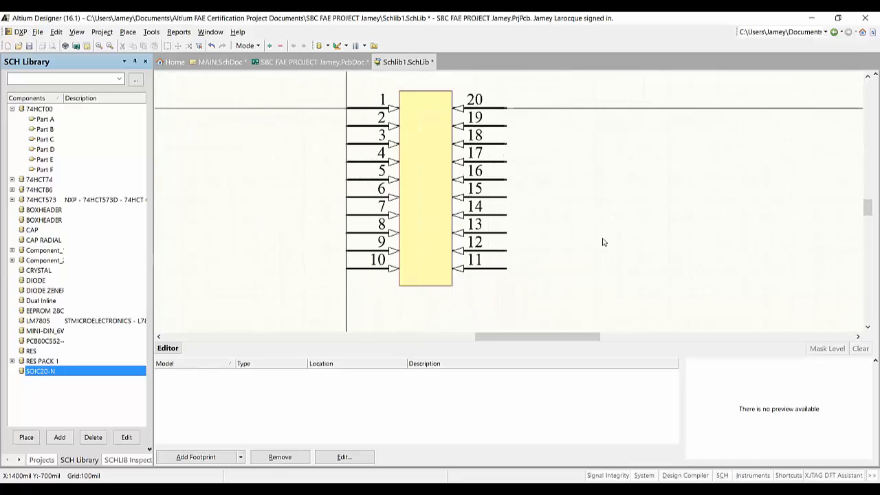
pyautogui.scroll(1, 570, 239)
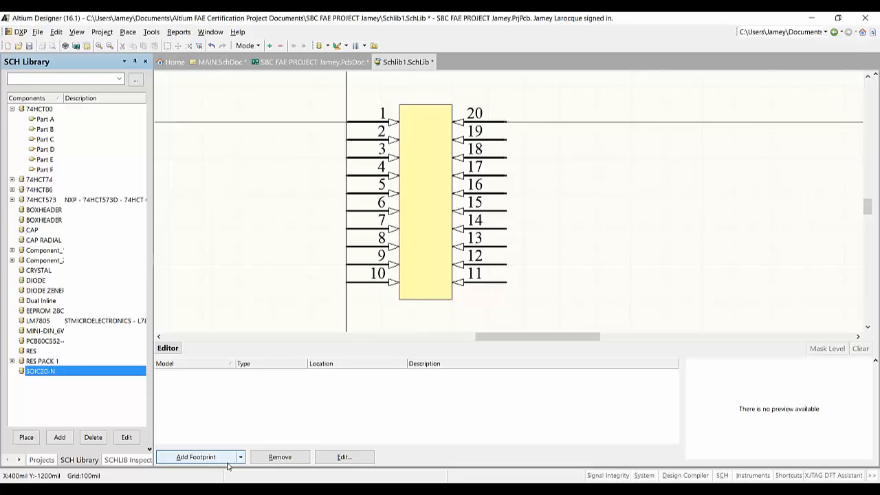
# Step: Add the SOIC-20N footprint from PcbLib1.PcbLib as the PCB model of the SOIC20-N component
pyautogui.click(207, 457)
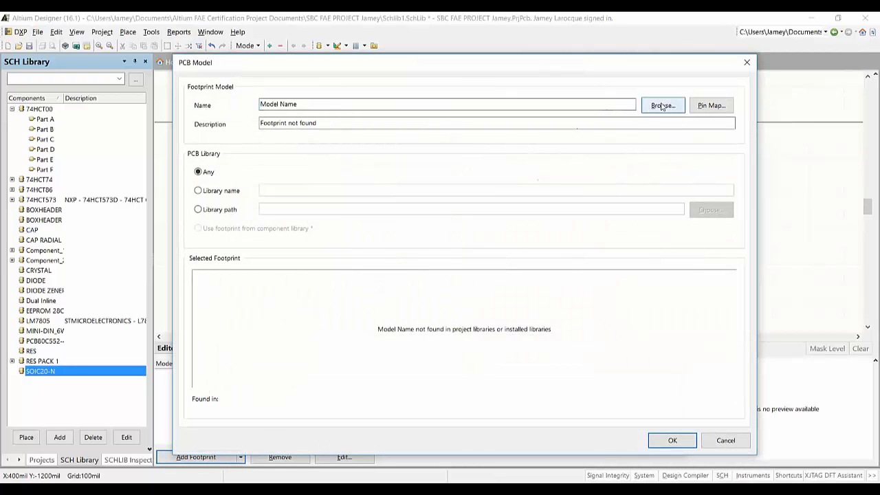
pyautogui.click(663, 107)
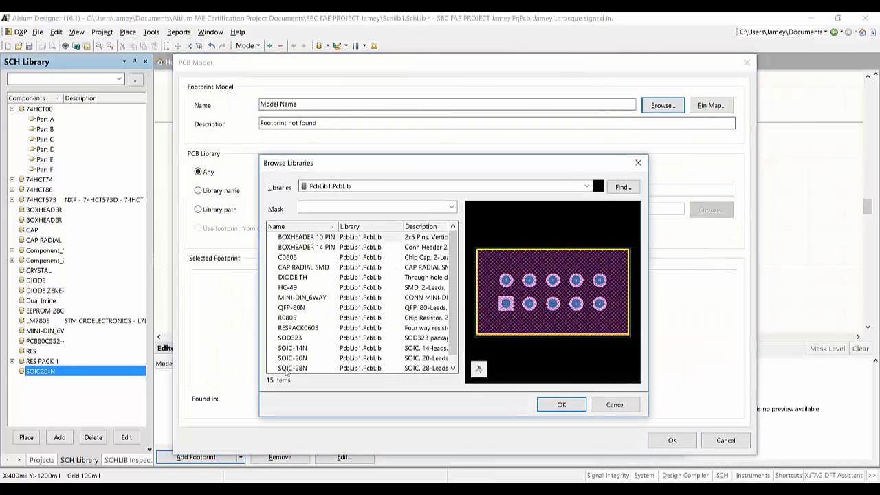
pyautogui.click(295, 359)
pyautogui.click(561, 404)
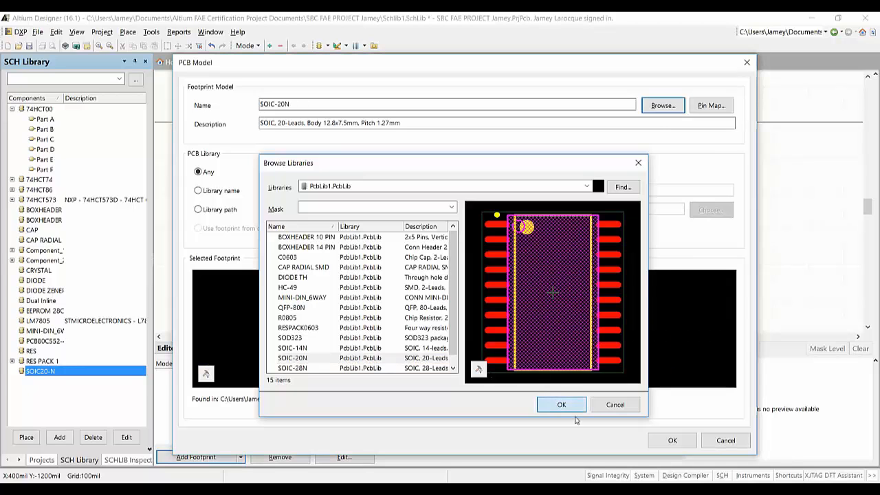
pyautogui.click(670, 441)
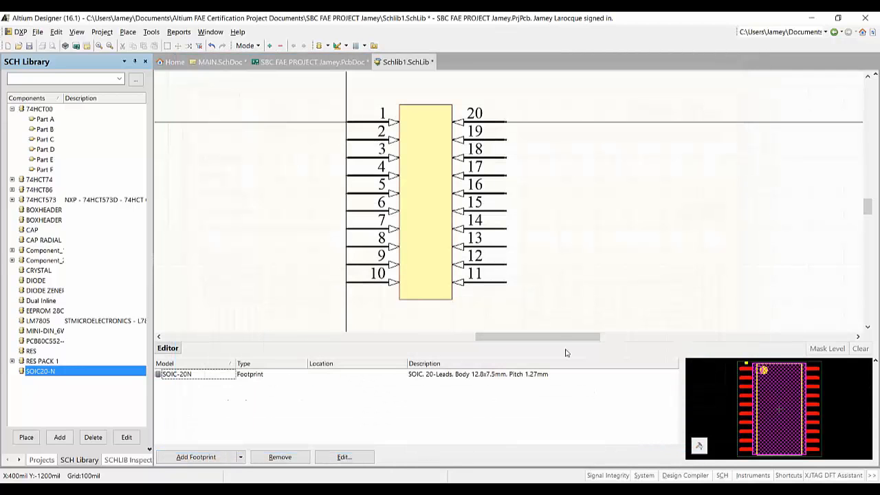
# Step: Add the supplier link and parameters of the 0.27103 USD Fairchild 74LCX244WM offer to SOIC20-N and review them in the component properties
pyautogui.click(644, 475)
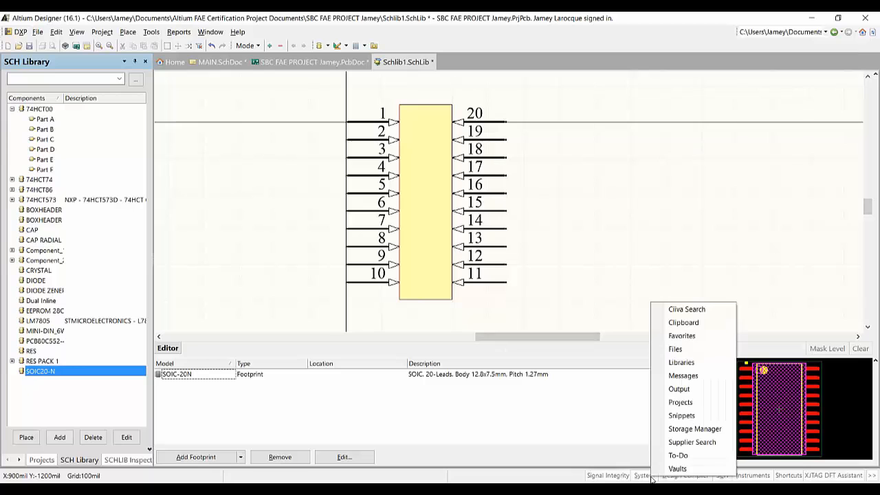
pyautogui.click(687, 443)
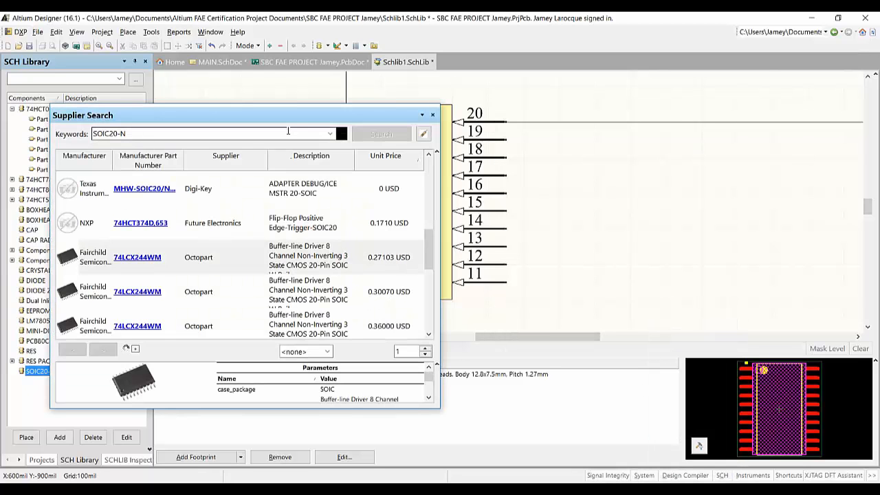
pyautogui.rightClick(258, 266)
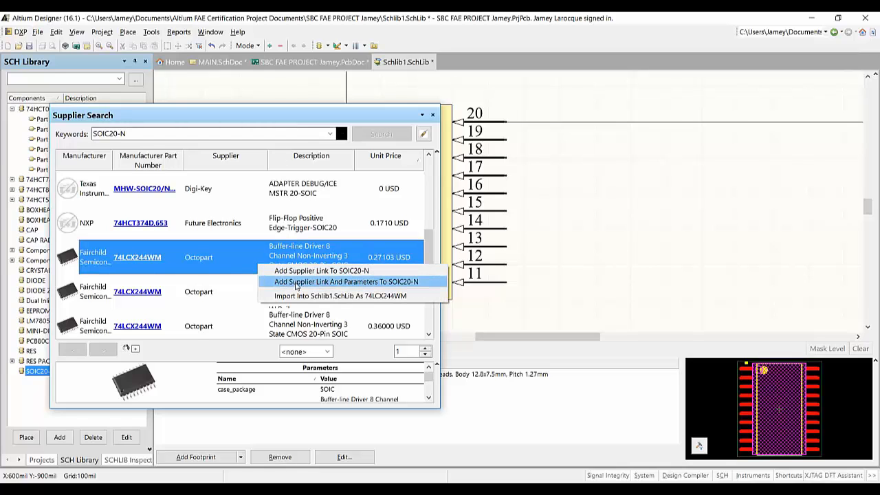
pyautogui.click(296, 283)
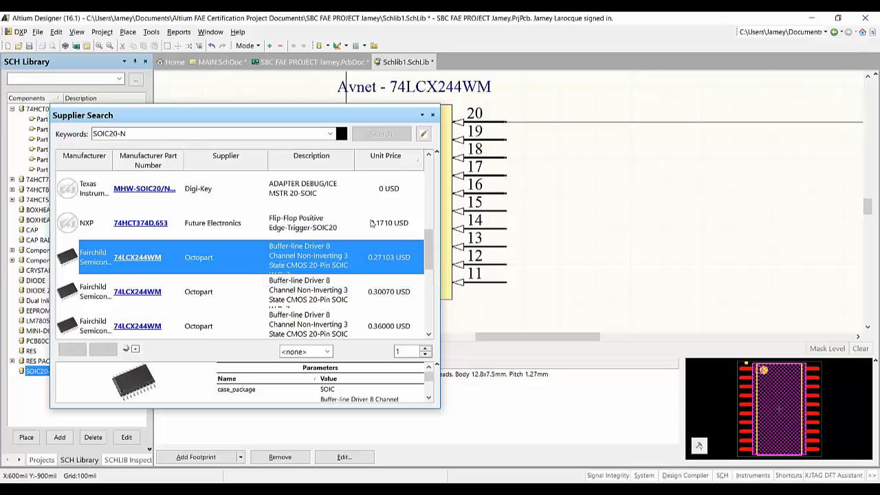
pyautogui.click(433, 115)
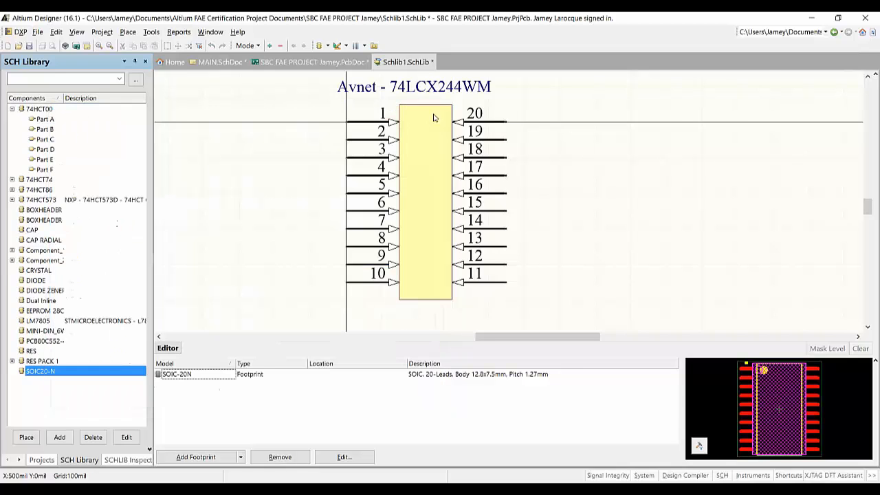
pyautogui.doubleClick(97, 372)
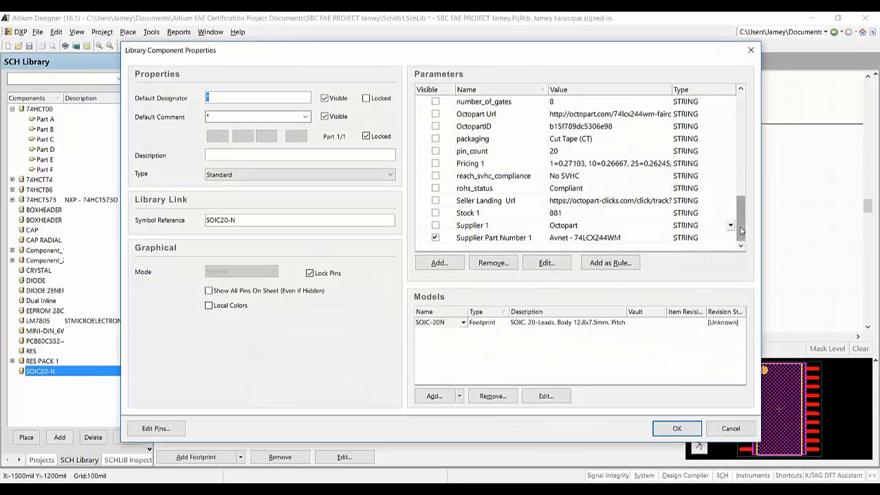
pyautogui.moveTo(741, 229); pyautogui.dragTo(736, 151)
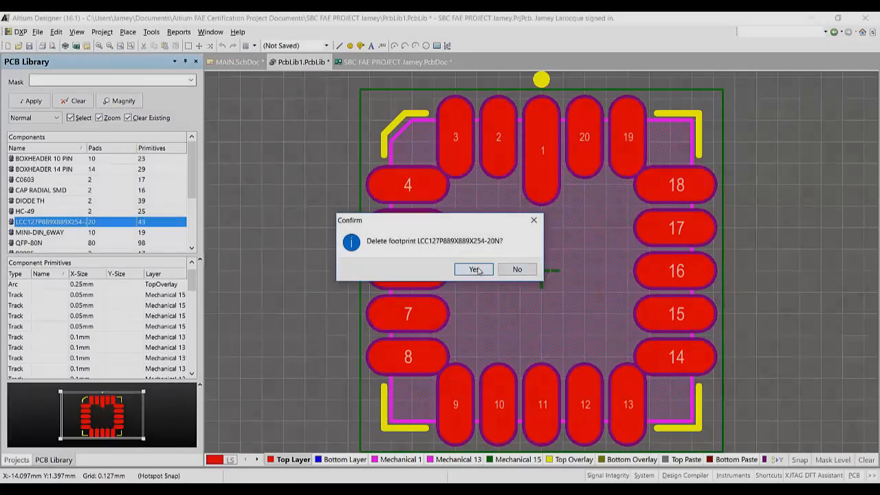
# Step: Delete the footprint LCC127P889X889X254-20N from the PCB library
pyautogui.press('Return')
pyautogui.click(290, 218)
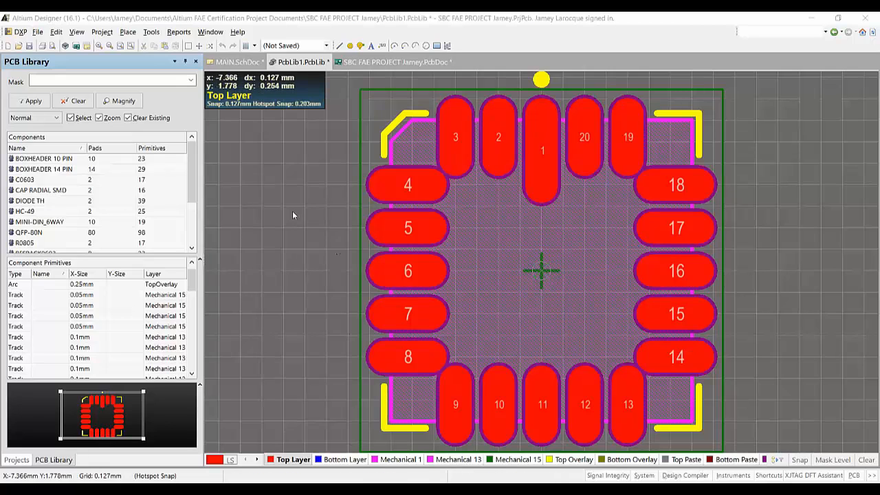
# Step: Generate an LCC footprint with the IPC Compliant Footprint Wizard, keeping the 8.69–9.09 mm body, 2.54 mm maximum height and pin 1 at Center of E
pyautogui.click(153, 33)
pyautogui.click(208, 59)
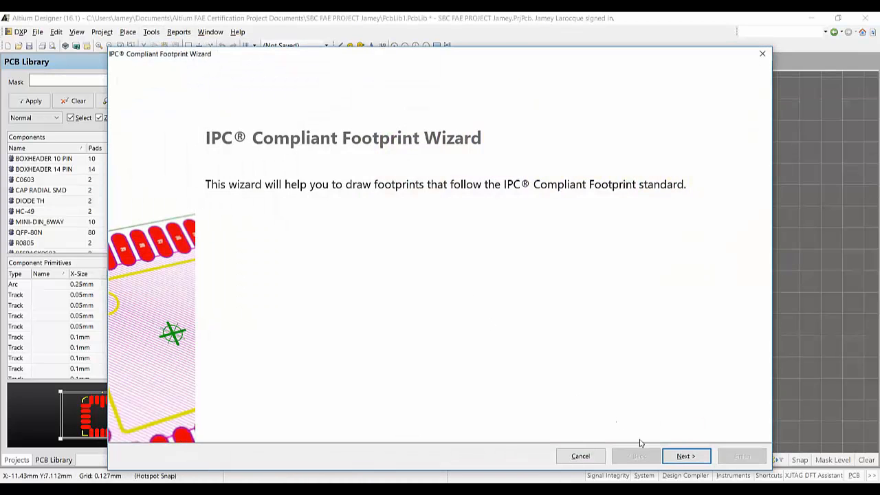
pyautogui.click(679, 457)
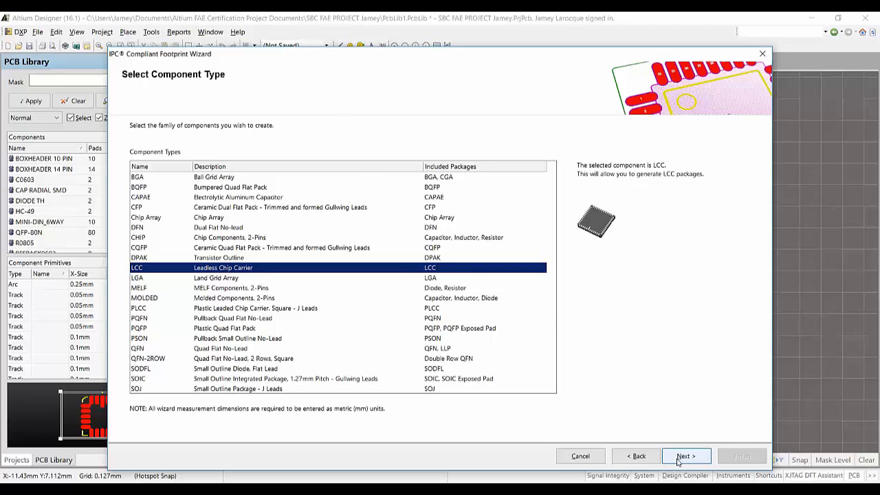
pyautogui.click(679, 457)
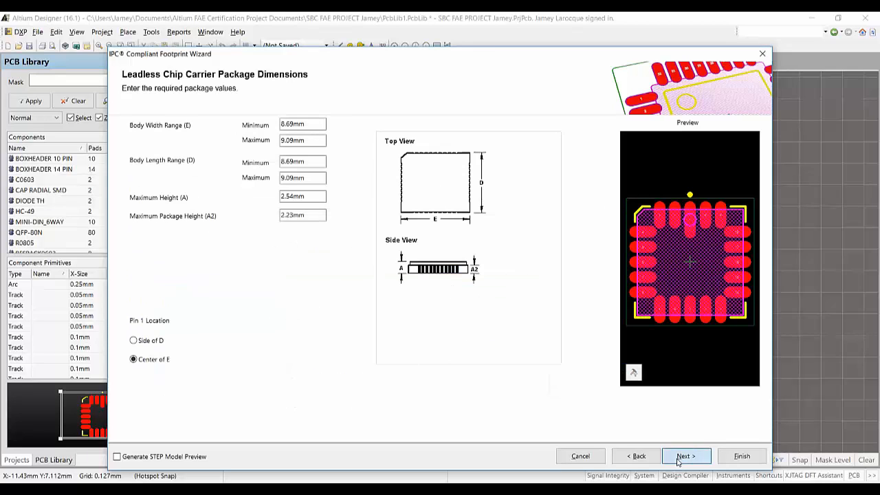
pyautogui.click(679, 458)
pyautogui.click(679, 457)
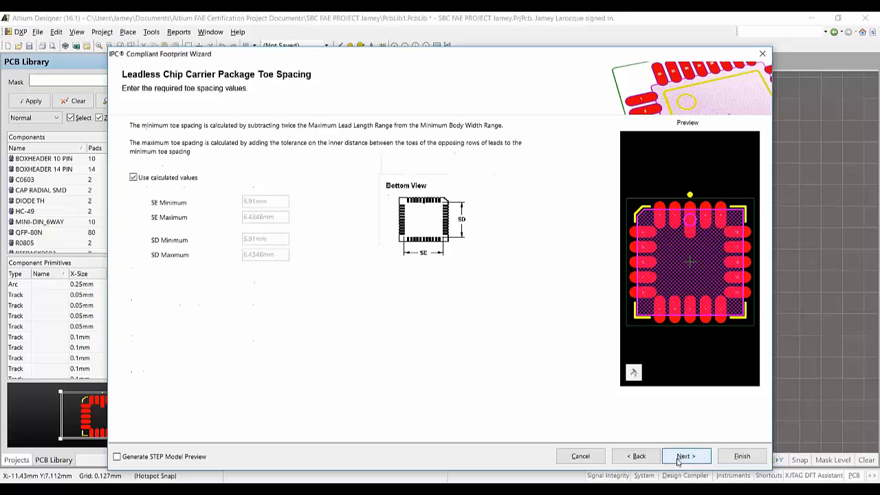
pyautogui.click(740, 456)
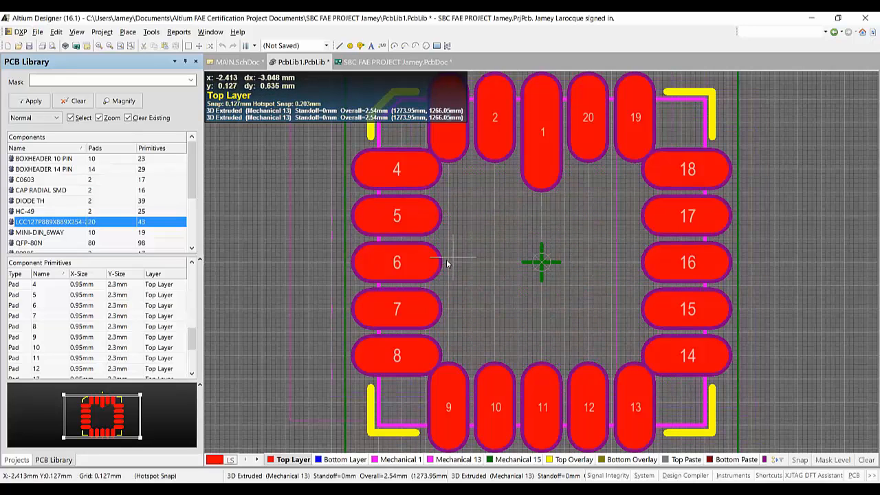
# Step: Inspect the new LCC footprint's body and pads in 3D from the side, underneath and above, and return to the 2D view
pyautogui.press('3')
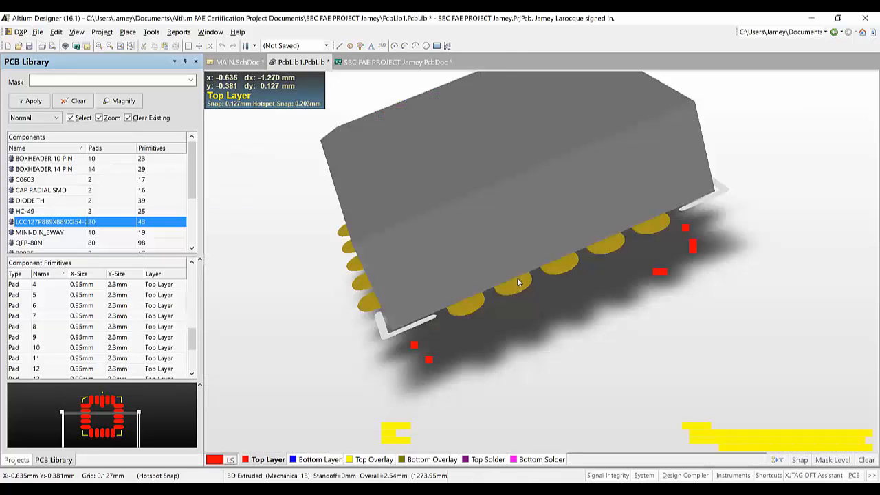
pyautogui.keyDown('shift'); pyautogui.moveTo(497, 268); pyautogui.dragTo(565, 172, button='right'); pyautogui.keyUp('shift')
pyautogui.moveTo(553, 255); pyautogui.dragTo(597, 260, button='right')
pyautogui.moveTo(597, 260); pyautogui.dragTo(546, 254)
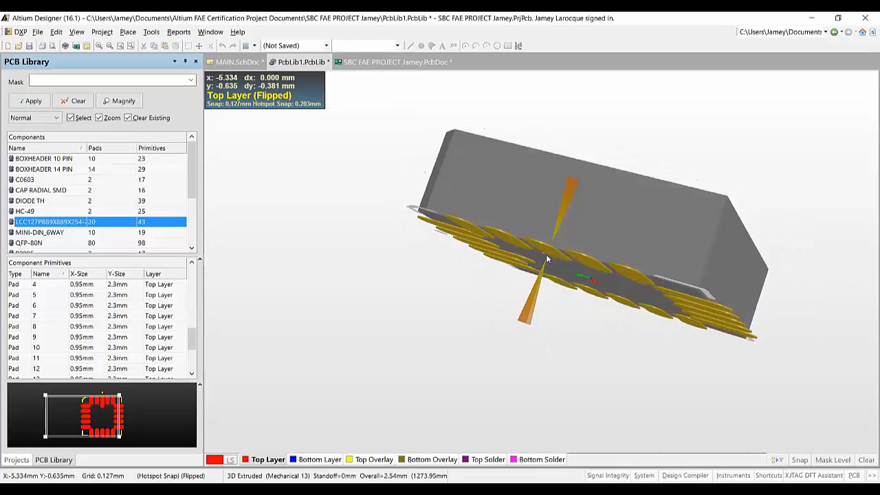
pyautogui.press('0')
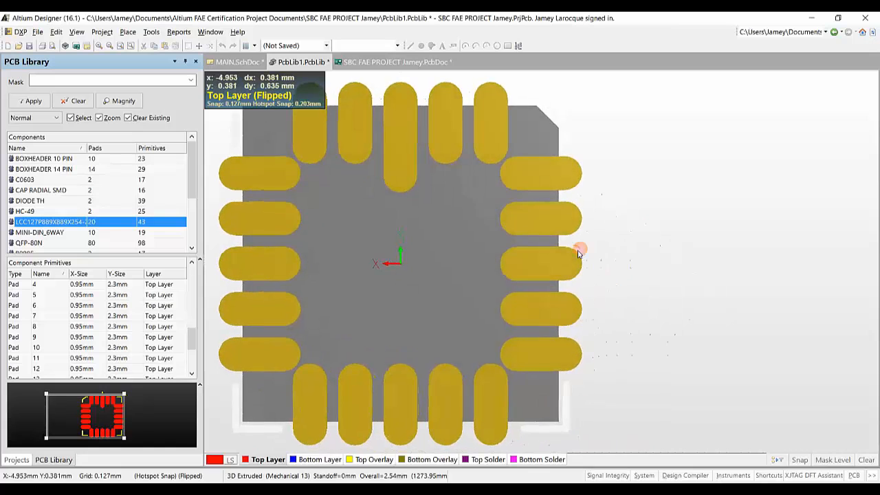
pyautogui.press('v')
pyautogui.press('b')
pyautogui.press('v')
pyautogui.press('b')
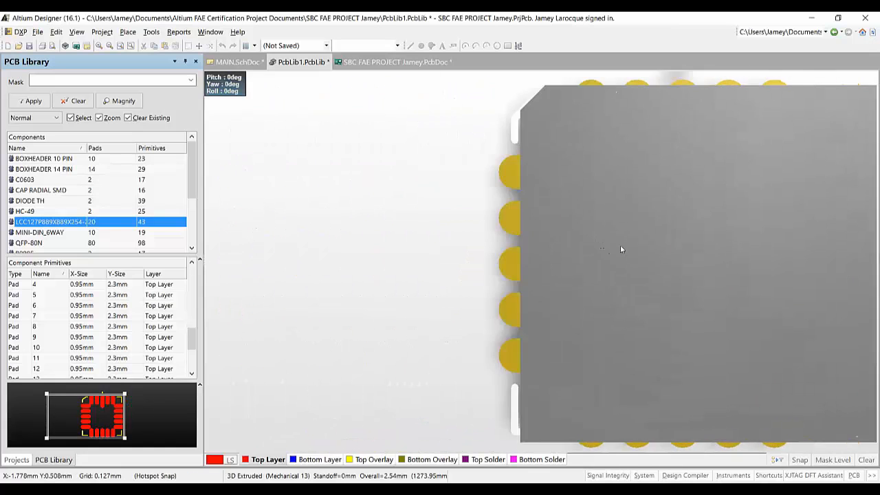
pyautogui.press('2')
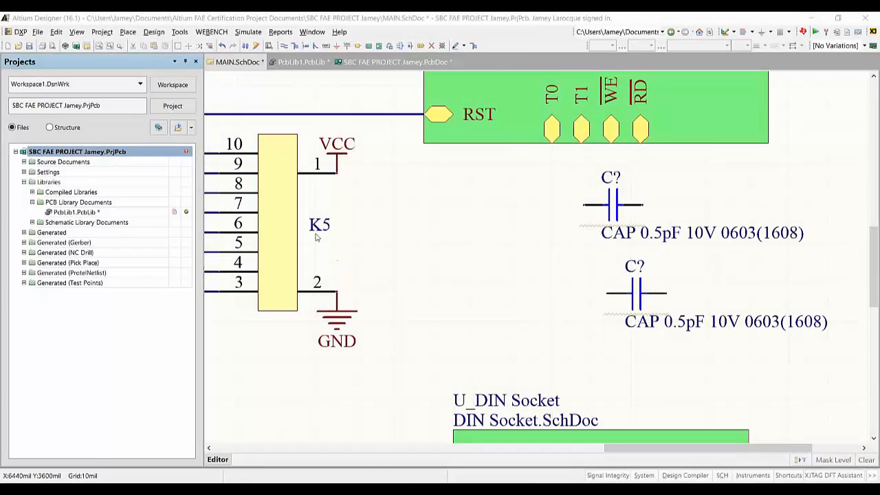
# Step: Browse the Altium Content Vault to the generic Basic Surface Mount capacitors of size 0603 (1608 Metric) rated 16 V
pyautogui.click(19, 33)
pyautogui.click(78, 132)
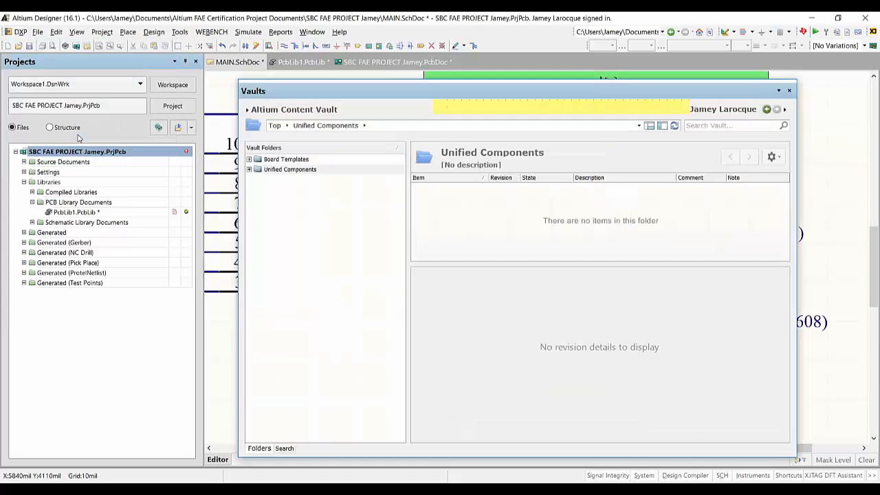
pyautogui.click(249, 170)
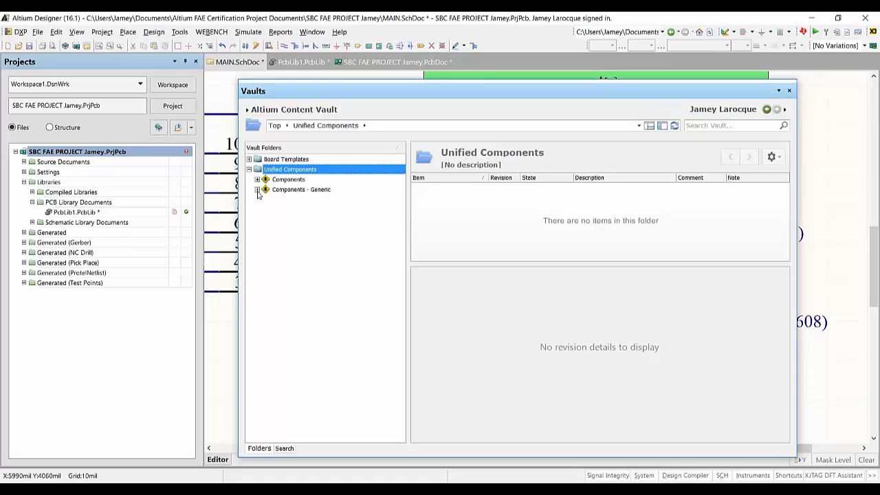
pyautogui.click(257, 190)
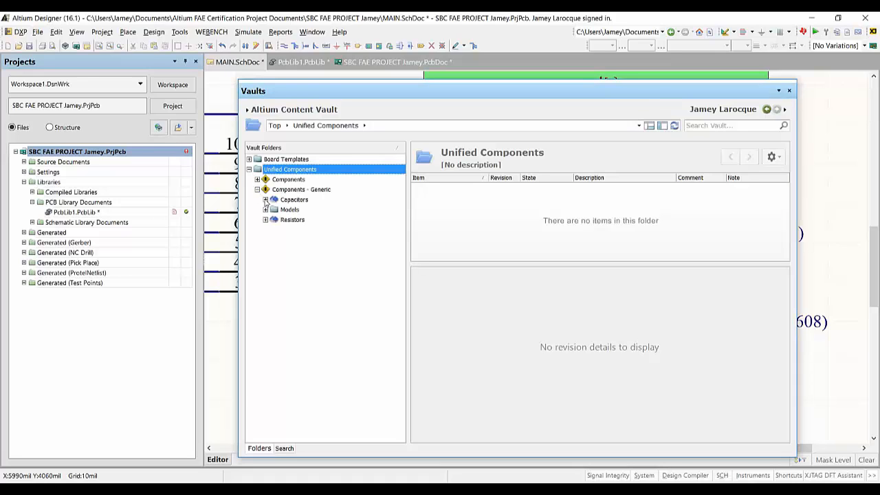
pyautogui.click(266, 200)
pyautogui.click(274, 210)
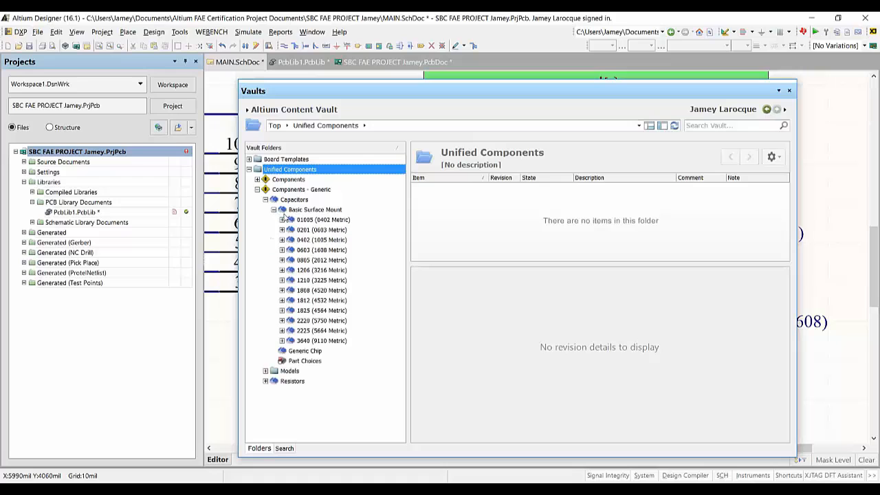
pyautogui.click(282, 251)
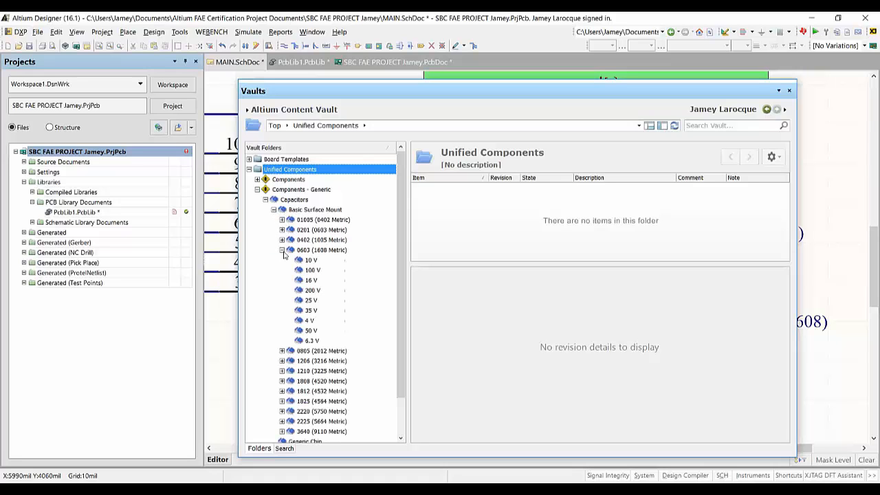
pyautogui.click(313, 280)
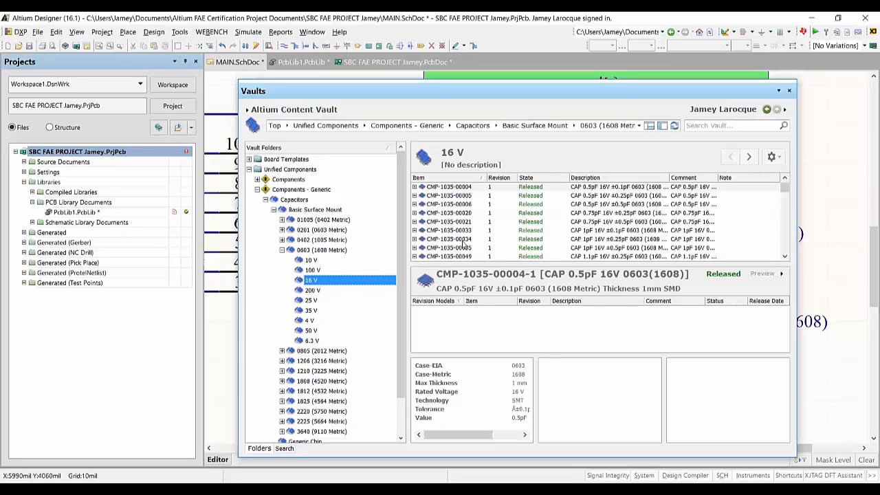
# Step: Examine the summary, supply chain and lifecycle information of vault capacitor CMP-1035-00004
pyautogui.click(438, 189)
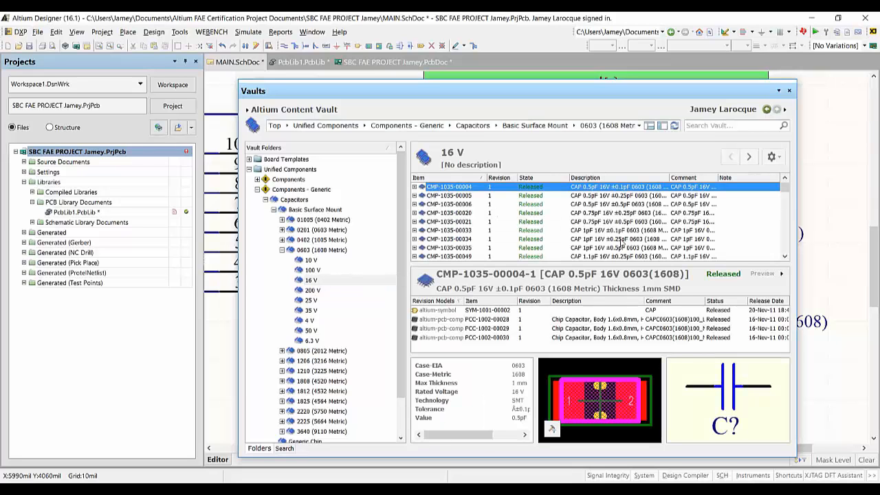
pyautogui.click(784, 277)
pyautogui.click(789, 283)
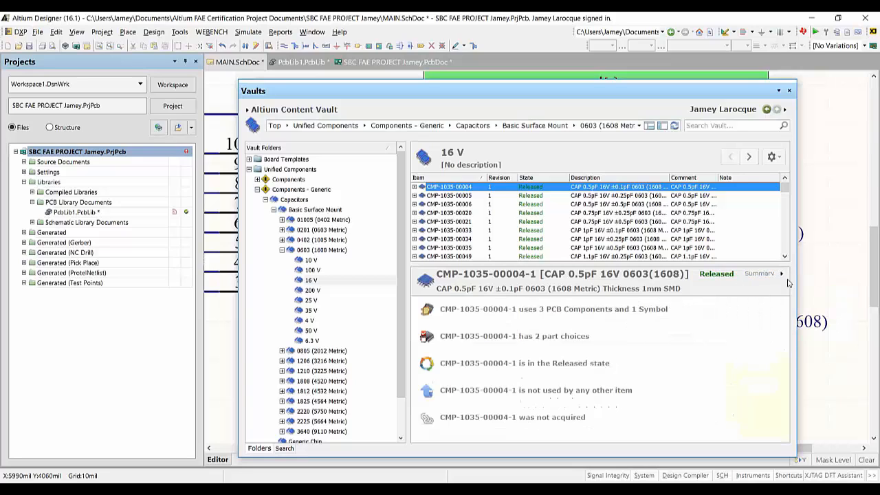
pyautogui.click(784, 277)
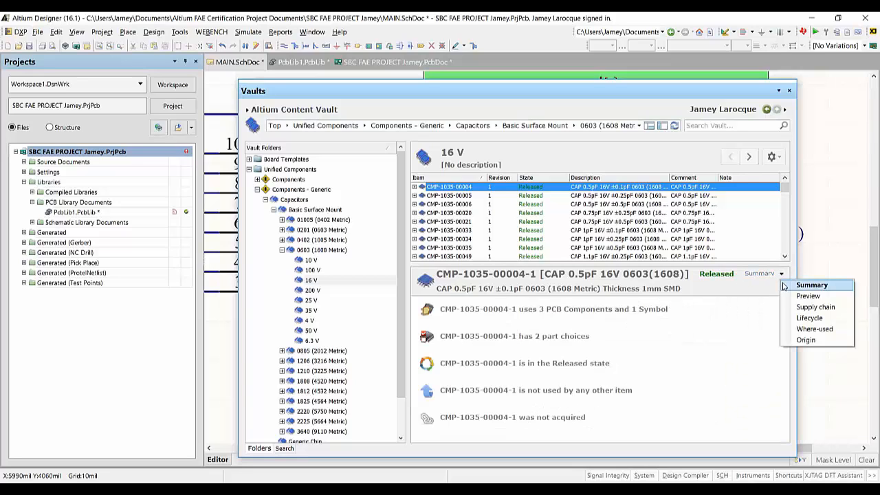
pyautogui.click(797, 307)
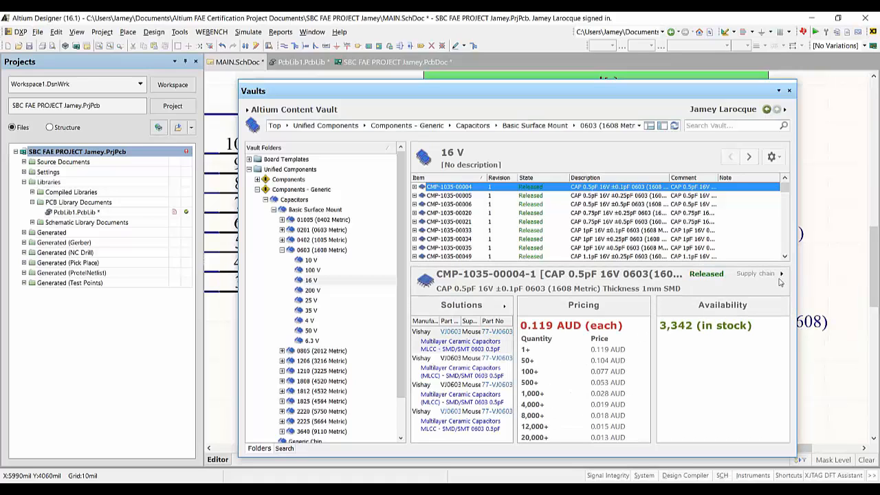
pyautogui.click(782, 276)
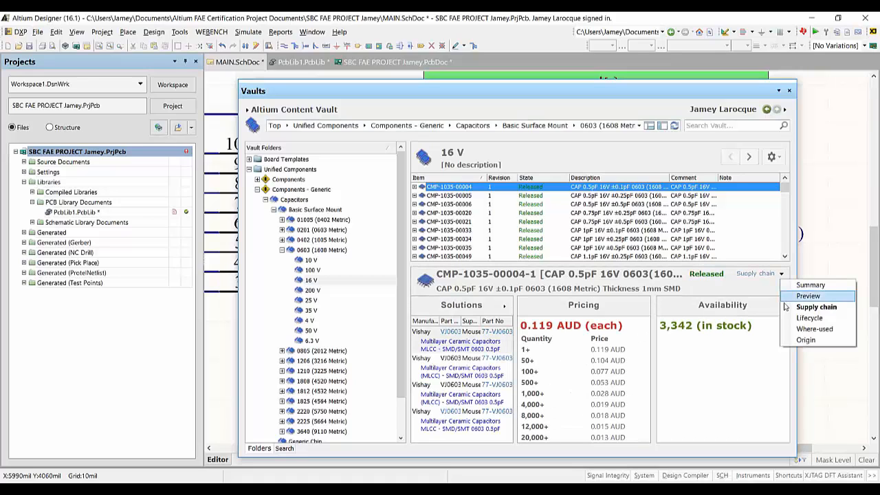
pyautogui.click(809, 318)
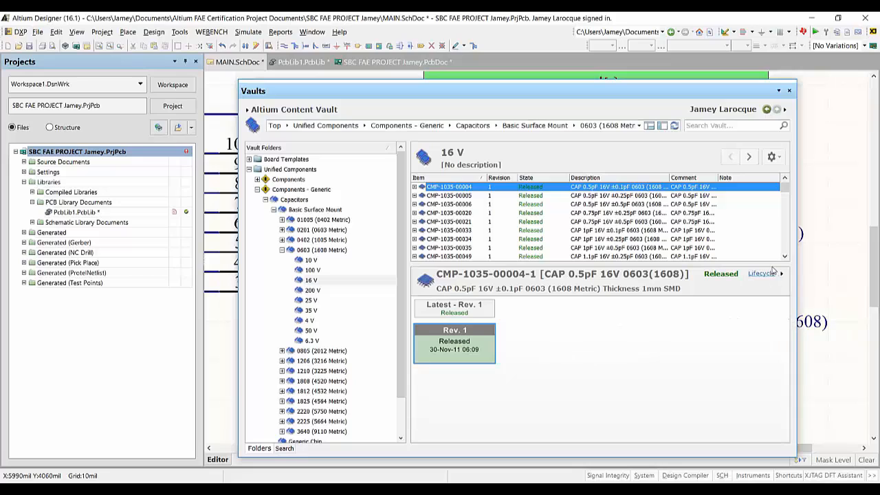
pyautogui.rightClick(467, 191)
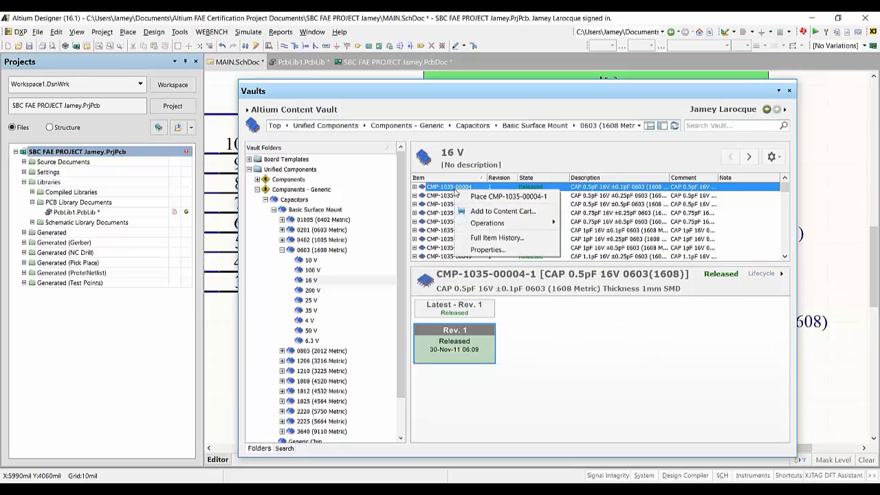
pyautogui.click(535, 198)
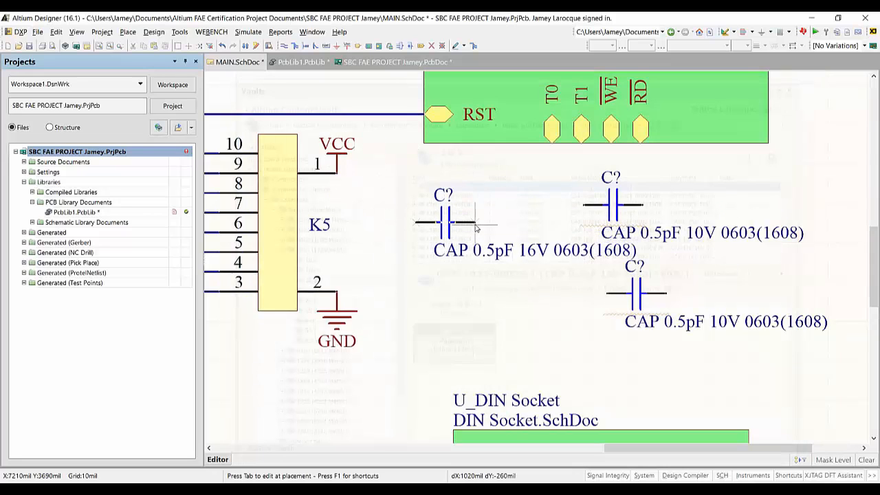
pyautogui.click(394, 219)
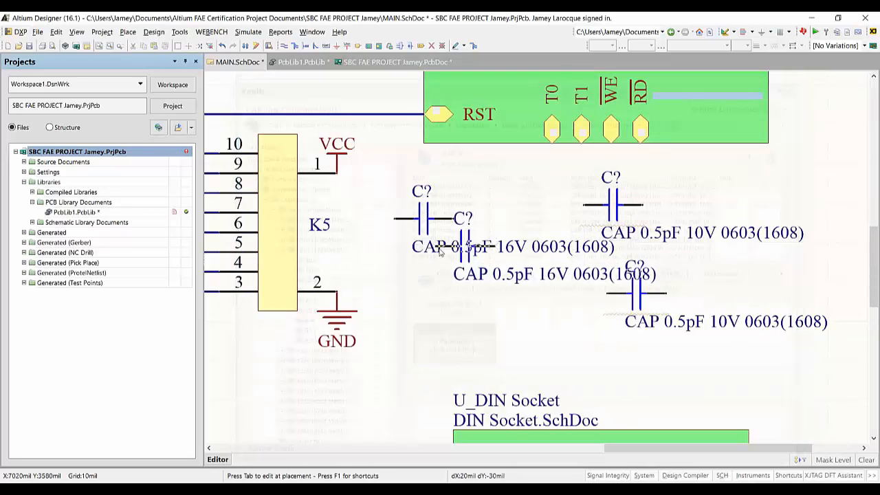
pyautogui.click(393, 304)
pyautogui.rightClick(375, 326)
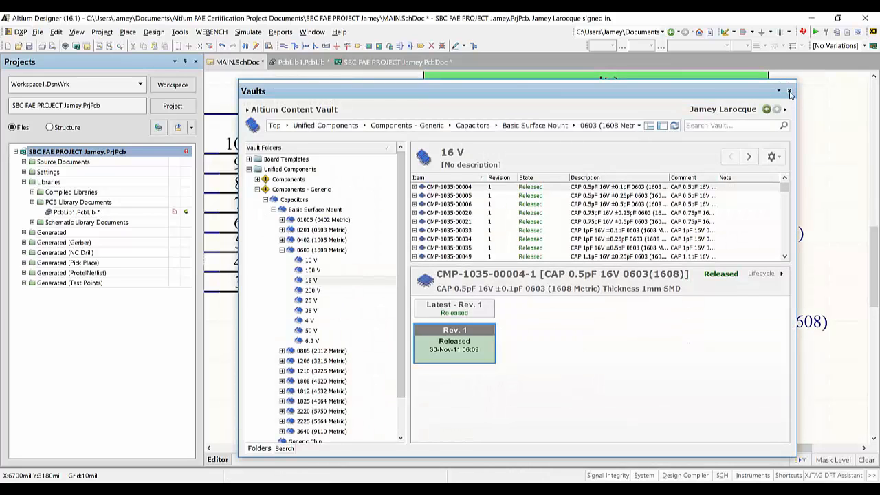
pyautogui.click(790, 91)
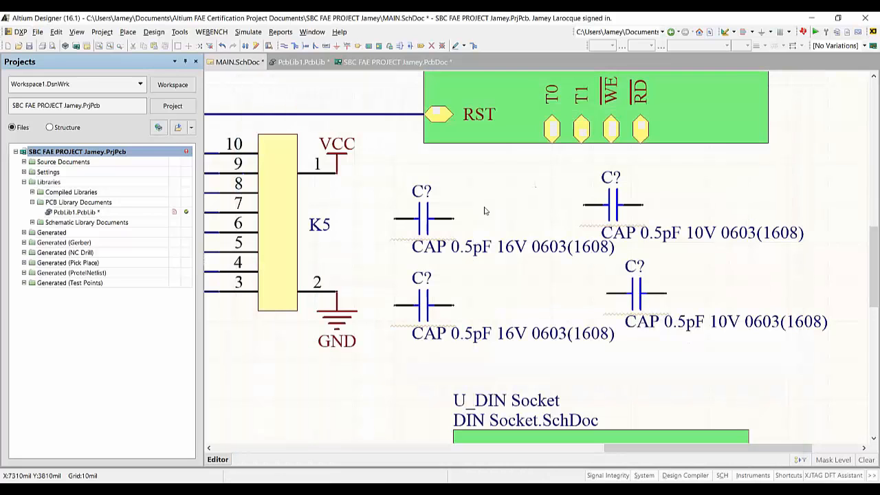
pyautogui.doubleClick(426, 221)
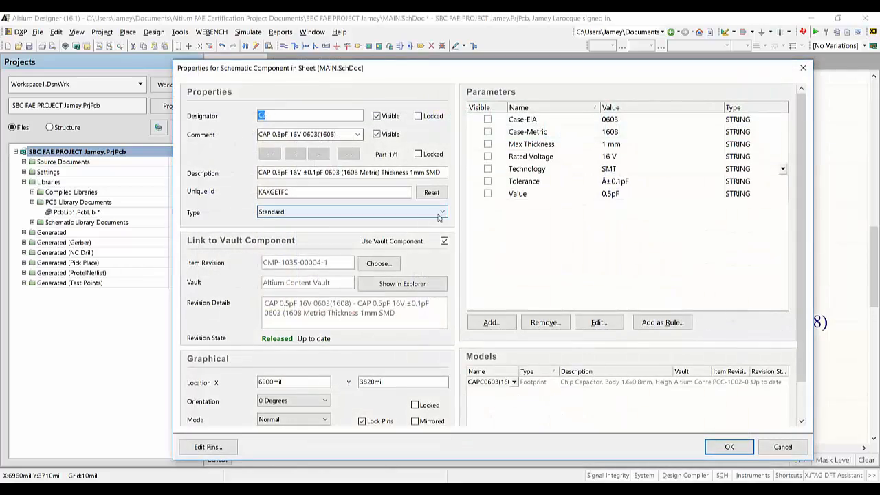
pyautogui.press('Escape')
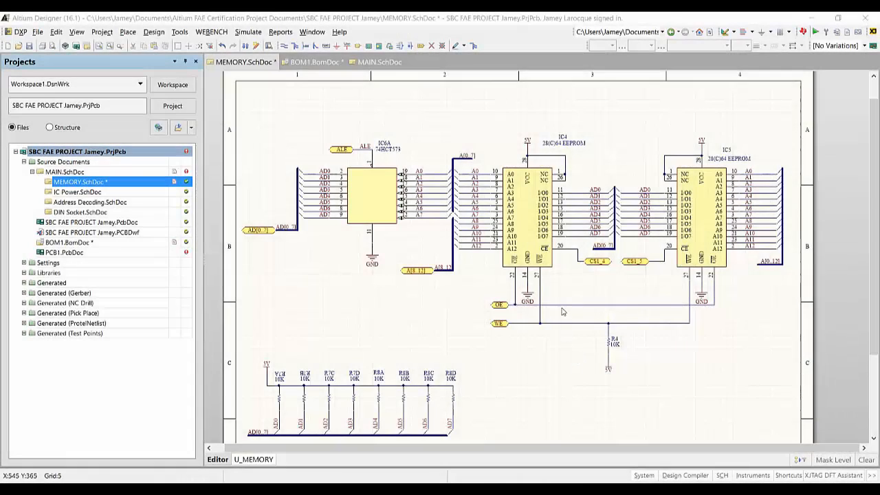
# Step: Search supplier links for IC4 in MEMORY.SchDoc using the part number AT28C64B-15SU
pyautogui.rightClick(533, 221)
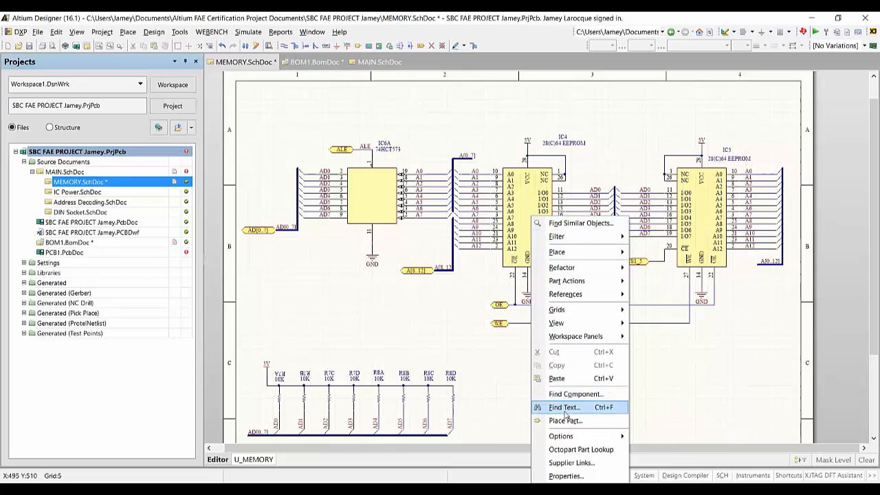
pyautogui.click(571, 463)
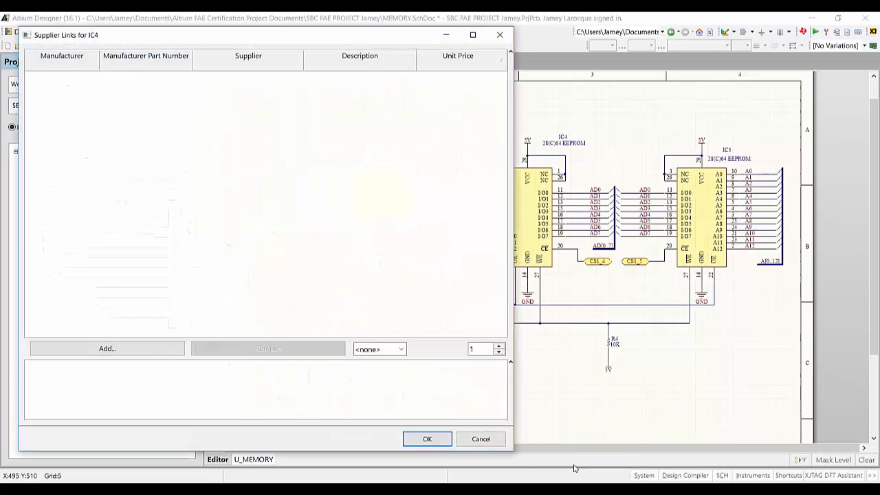
pyautogui.click(171, 351)
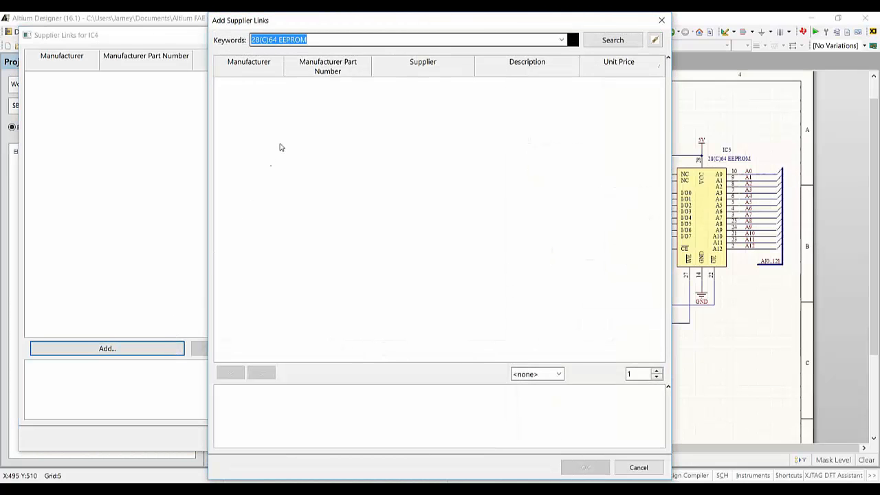
pyautogui.write('AT28C64B-15SU')
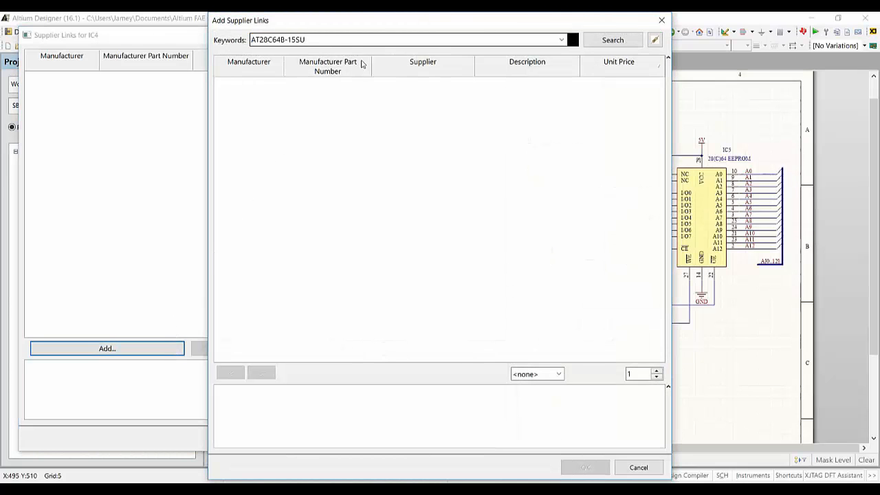
pyautogui.press('Return')
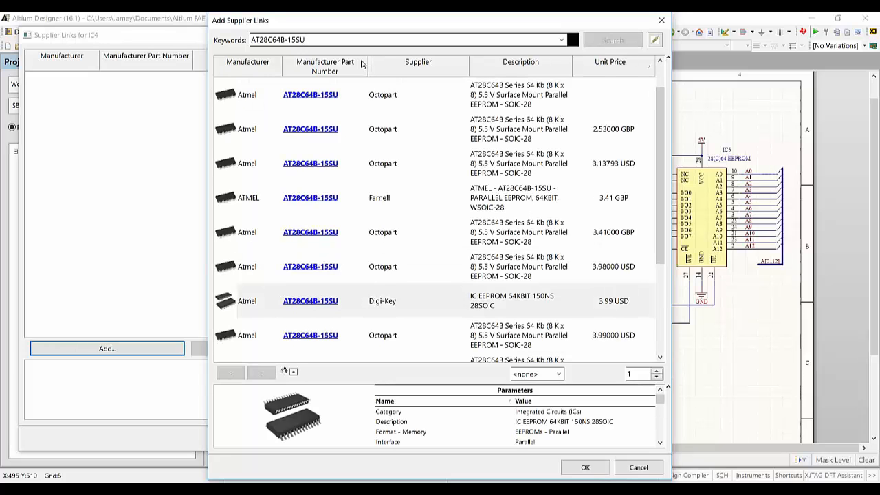
# Step: Review the supplier offers and part parameters, and link the Digi-Key AT28C64B-15SU from Atmel to IC4
pyautogui.moveTo(663, 106); pyautogui.dragTo(654, 206)
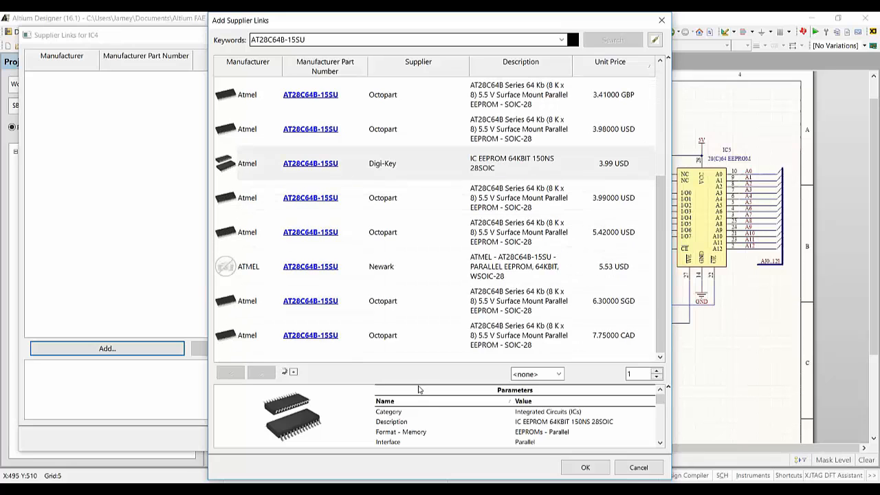
pyautogui.moveTo(418, 382); pyautogui.dragTo(443, 264)
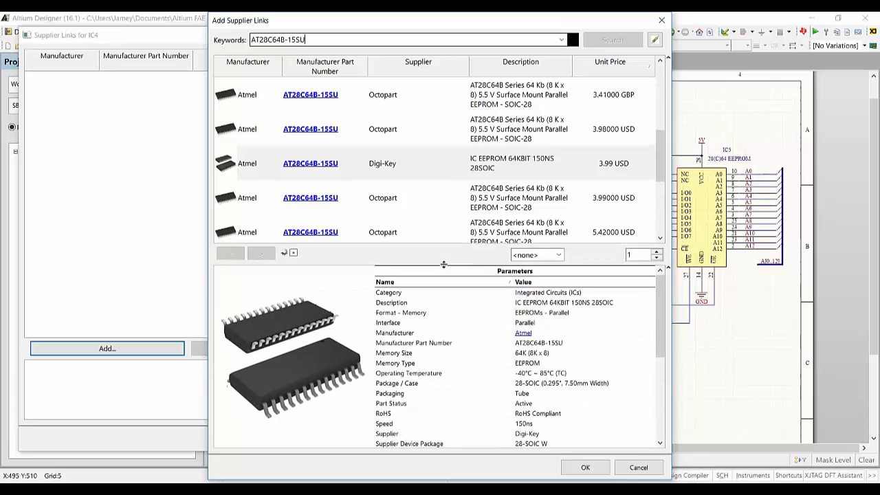
pyautogui.click(581, 468)
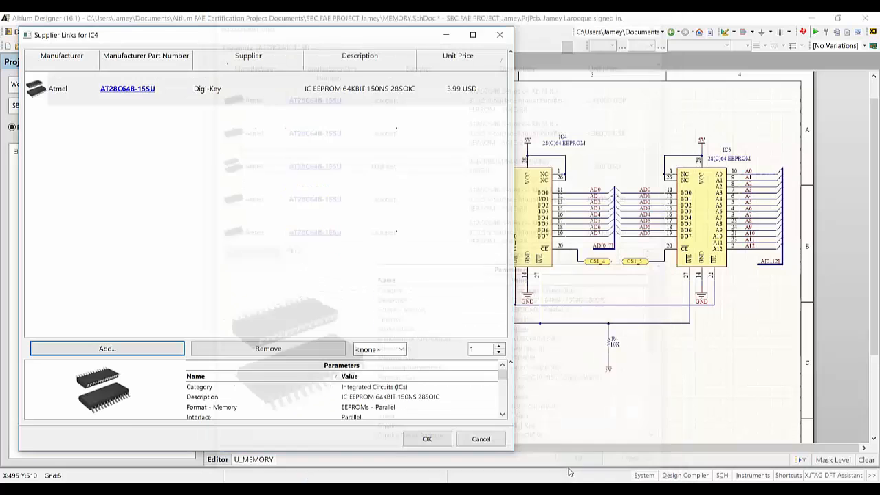
pyautogui.click(427, 439)
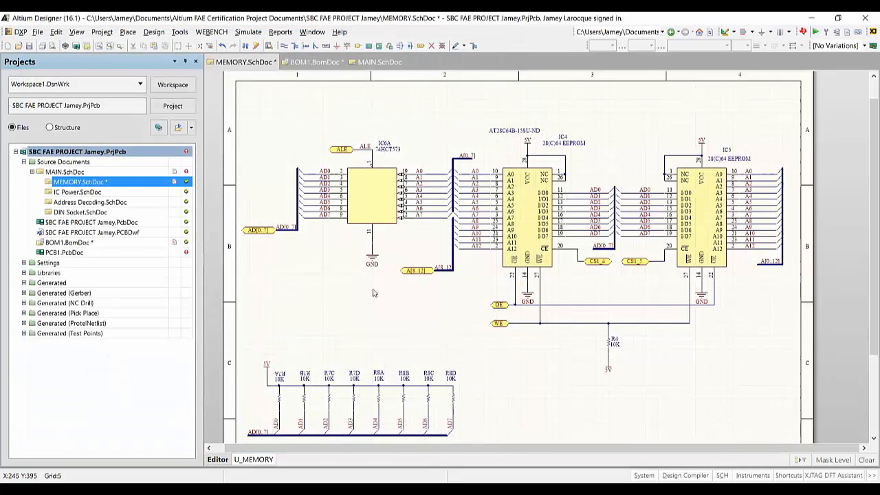
# Step: Examine the supplier solutions, pricing and availability of the EEPROM, crystal and header items in the BOM catalog of BOM1.BomDoc
pyautogui.click(308, 63)
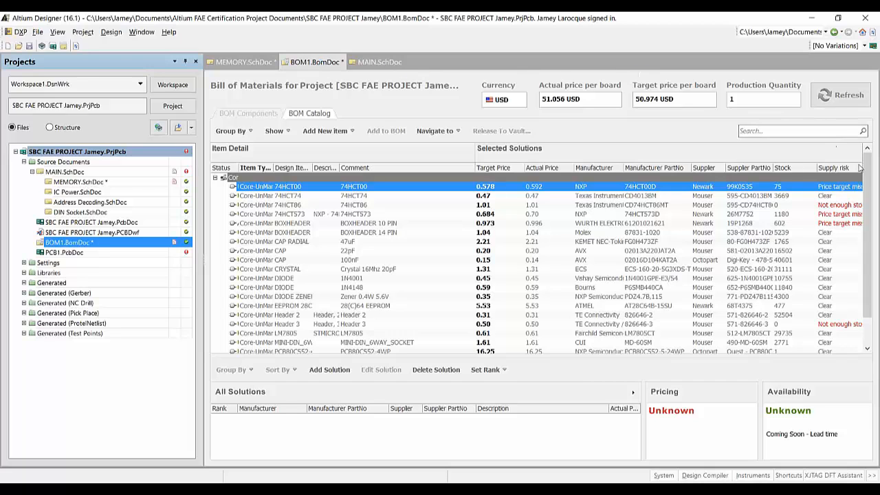
pyautogui.moveTo(868, 167); pyautogui.dragTo(859, 205)
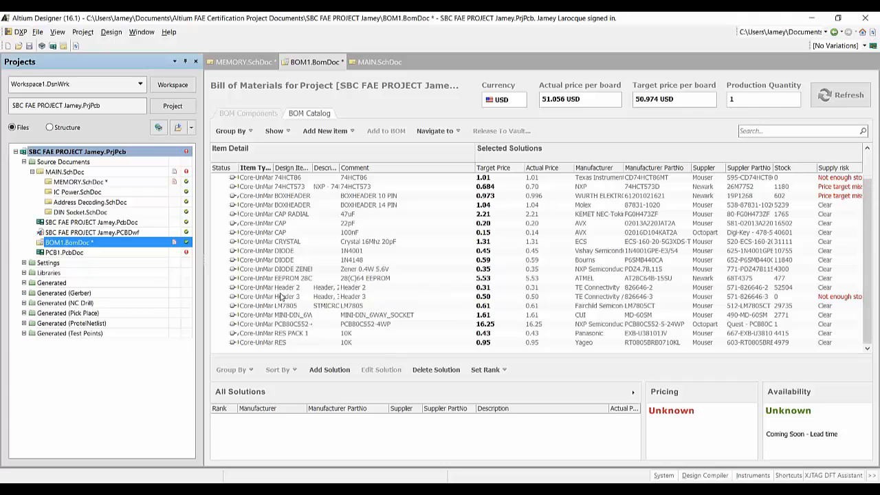
pyautogui.click(284, 297)
pyautogui.click(301, 278)
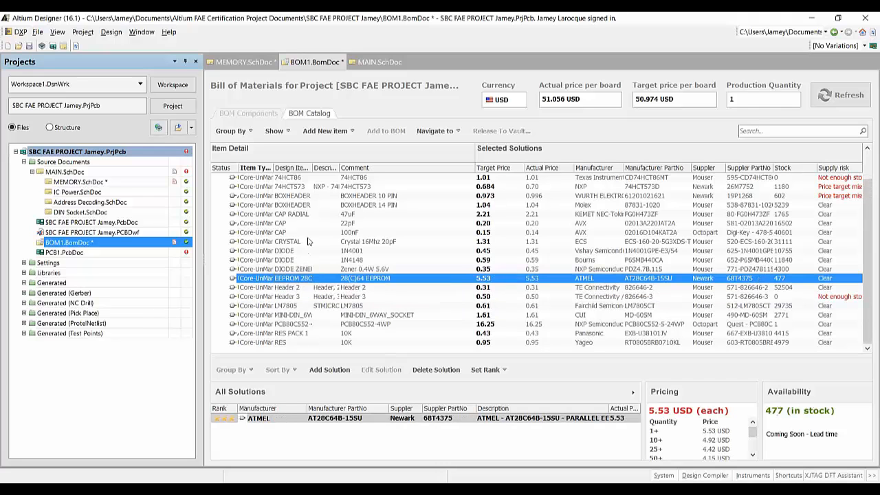
pyautogui.click(309, 242)
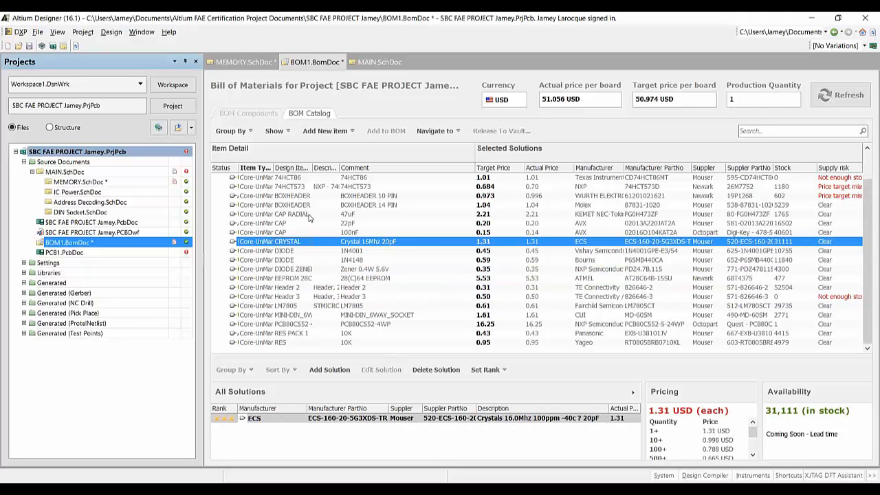
pyautogui.click(310, 204)
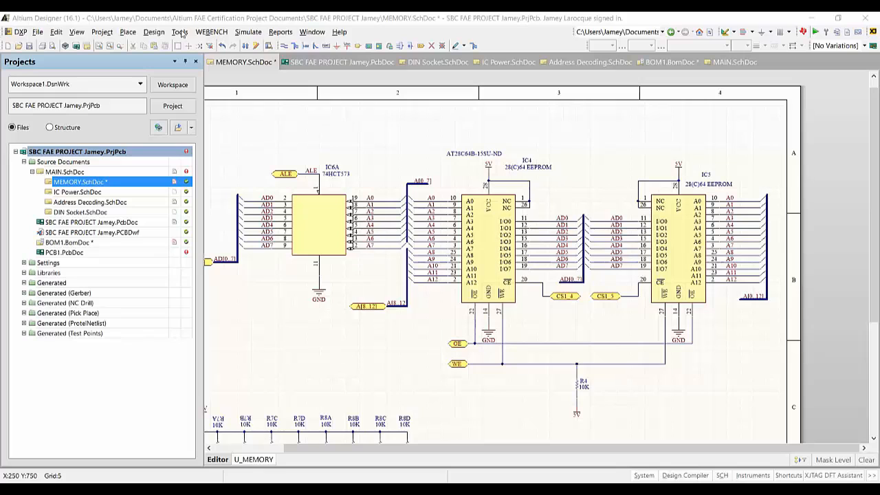
# Step: Cross probe from the A[0..7] bus beside IC4 in MEMORY.SchDoc to the PCB layout
pyautogui.click(180, 33)
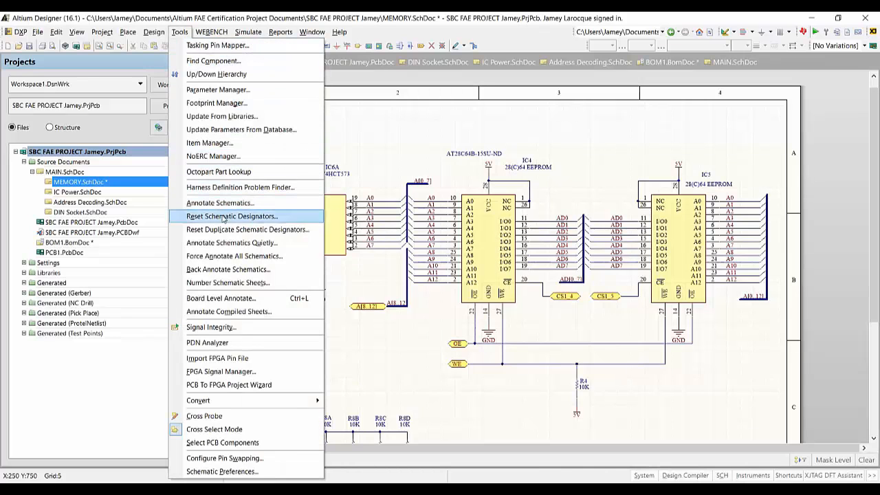
pyautogui.click(248, 417)
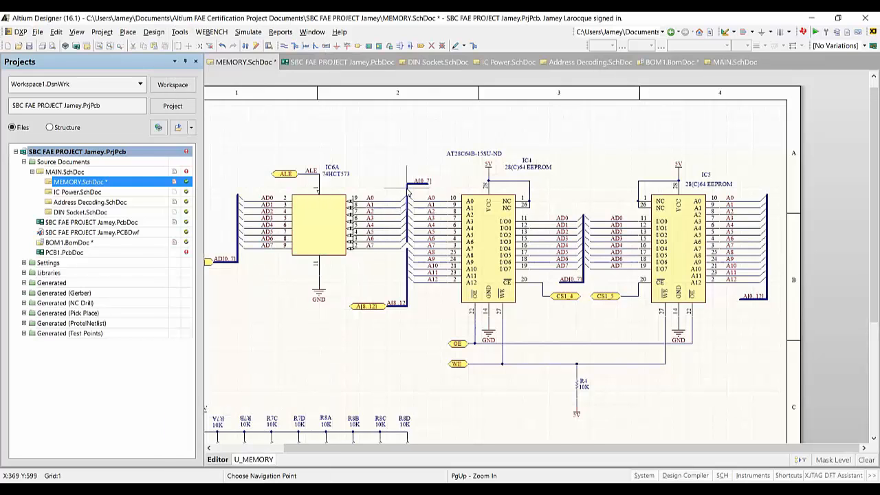
pyautogui.press('pageup')
pyautogui.press('pageup')
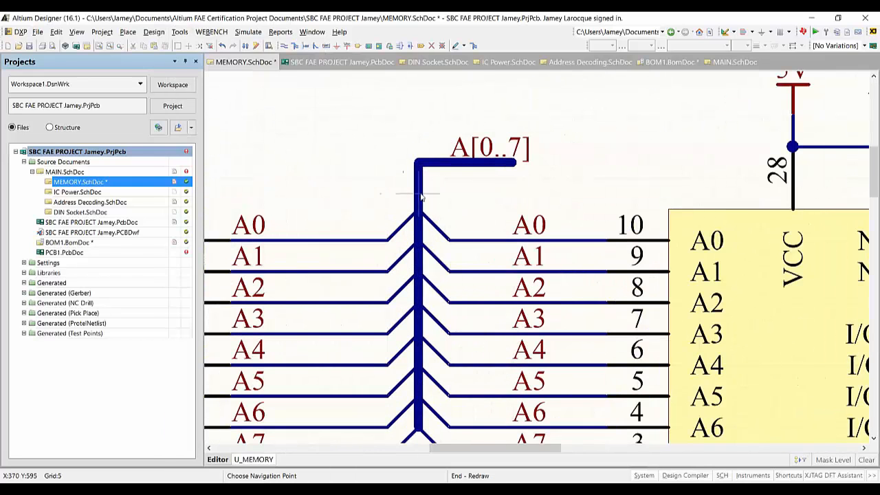
pyautogui.click(419, 197)
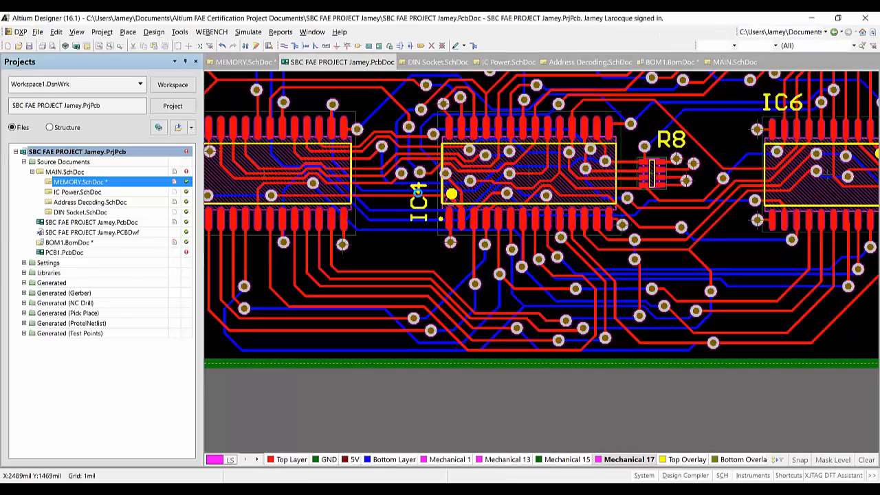
pyautogui.click(418, 198)
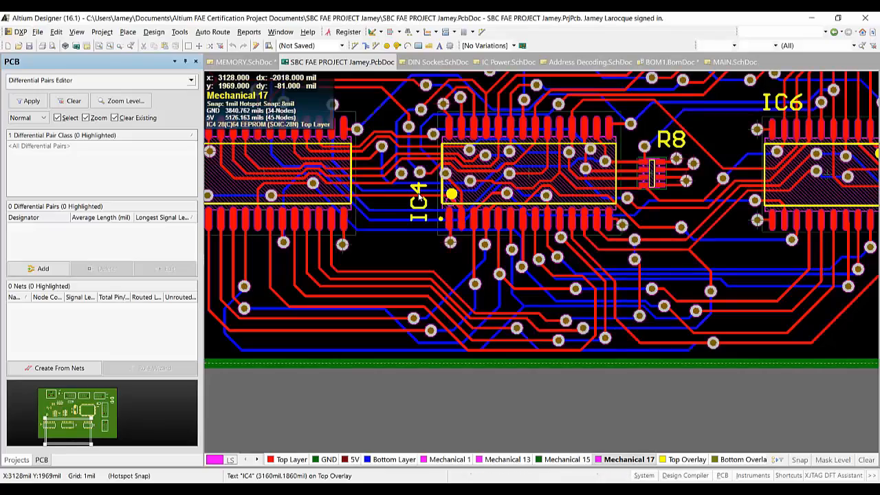
# Step: Cross probe from component IC5 on the board to its symbol in MEMORY.SchDoc
pyautogui.keyDown('ctrl'); pyautogui.scroll(-6, 493, 191); pyautogui.keyUp('ctrl')
pyautogui.keyDown('ctrl'); pyautogui.scroll(3, 317, 184); pyautogui.keyUp('ctrl')
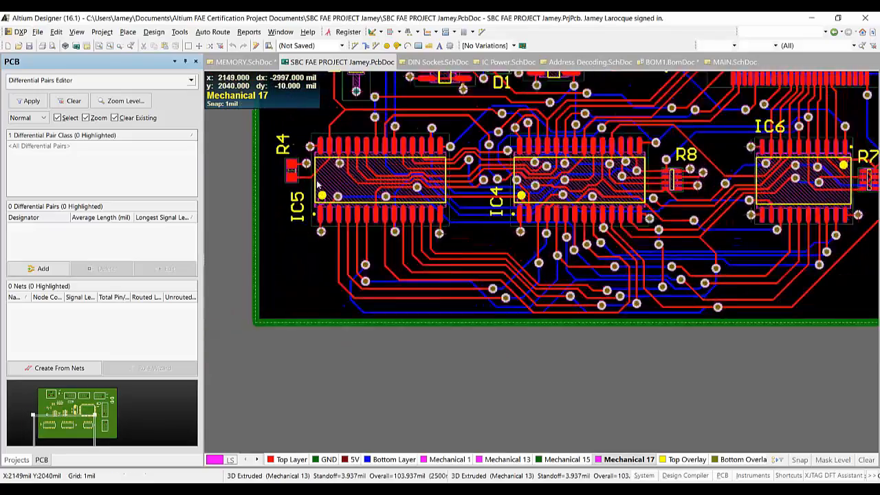
pyautogui.keyDown('ctrl'); pyautogui.scroll(5, 317, 185); pyautogui.keyUp('ctrl')
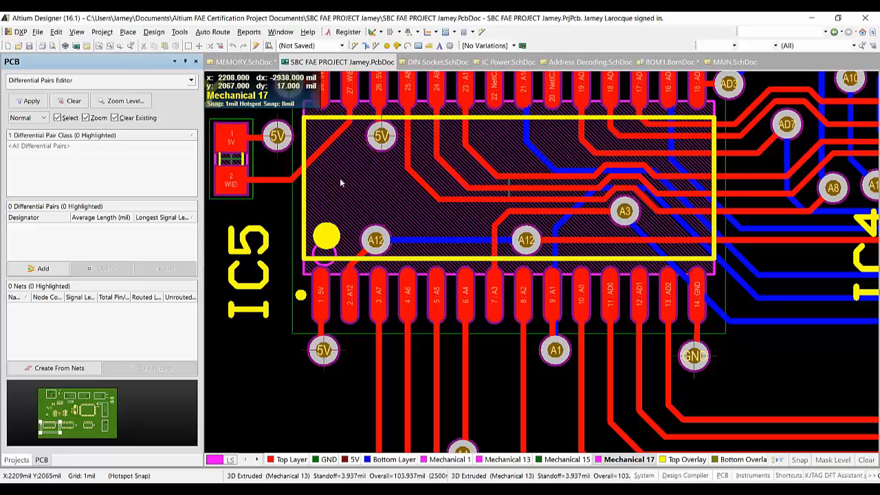
pyautogui.press('t')
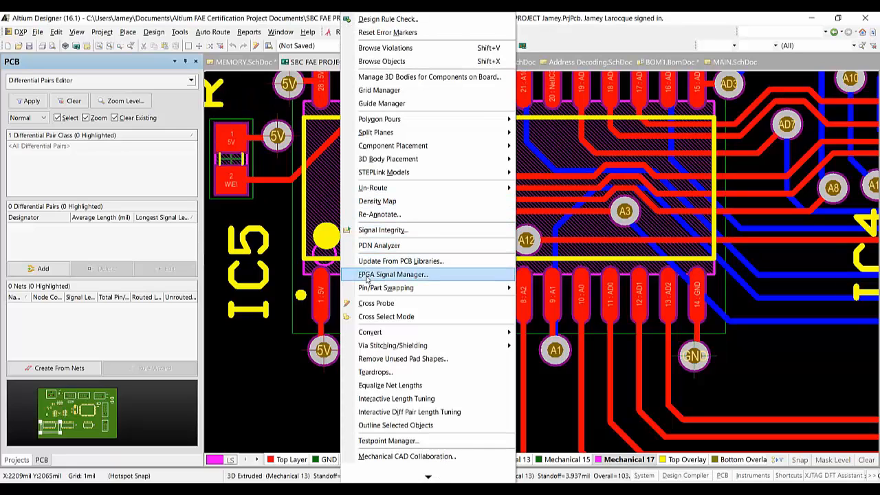
pyautogui.click(373, 303)
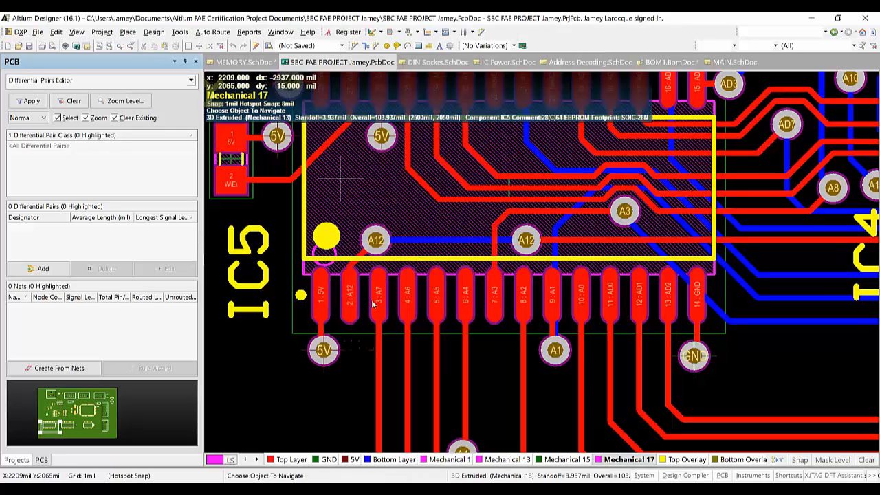
pyautogui.click(373, 196)
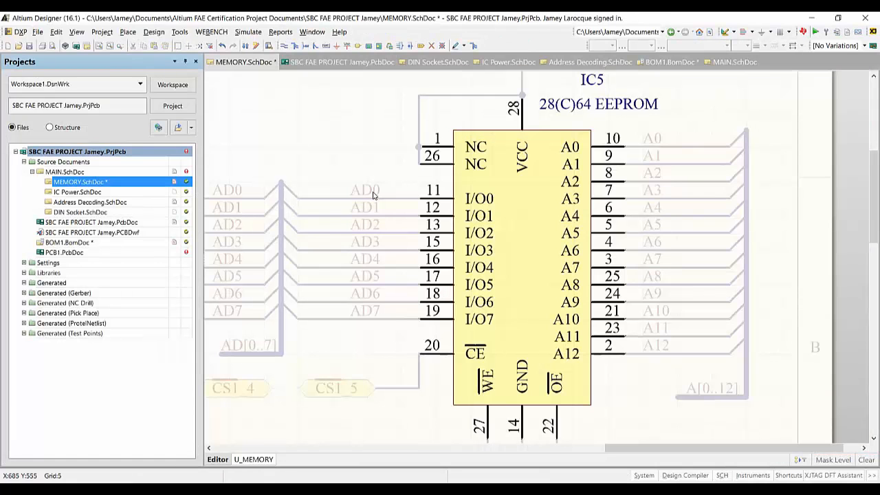
pyautogui.click(673, 278)
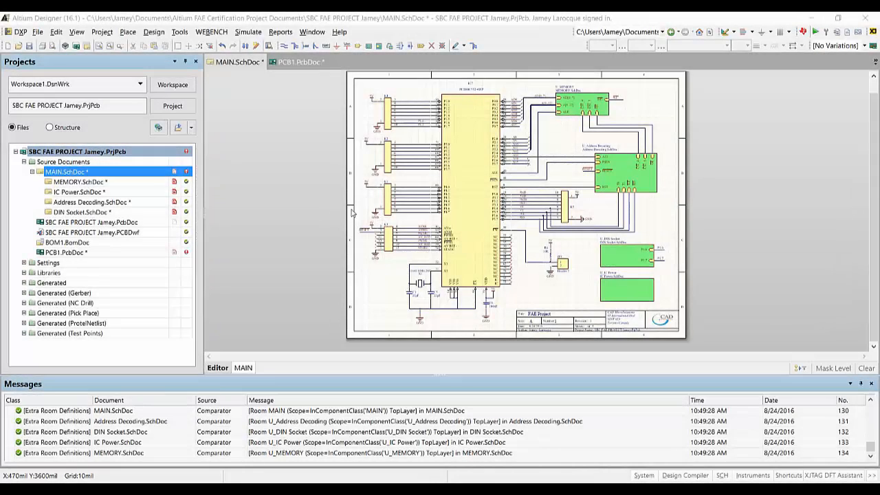
# Step: Compile the SBC FAE PCB project and check the compiler message
pyautogui.rightClick(146, 152)
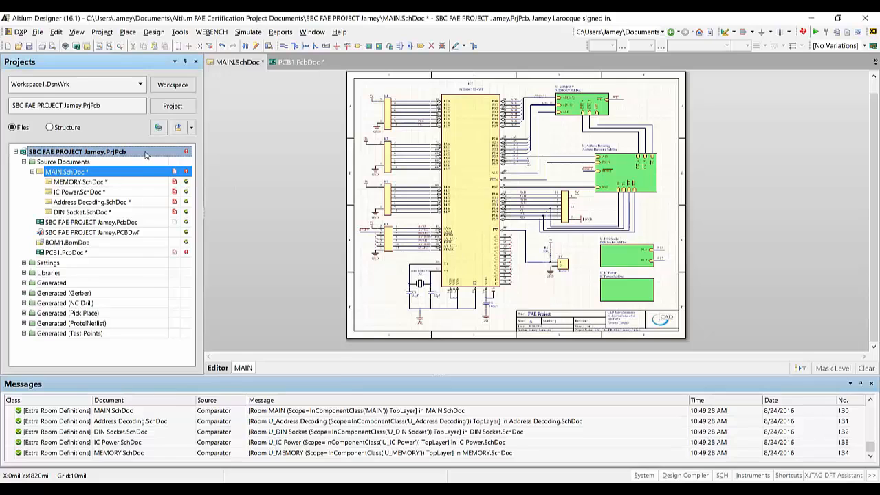
pyautogui.click(203, 172)
pyautogui.click(202, 411)
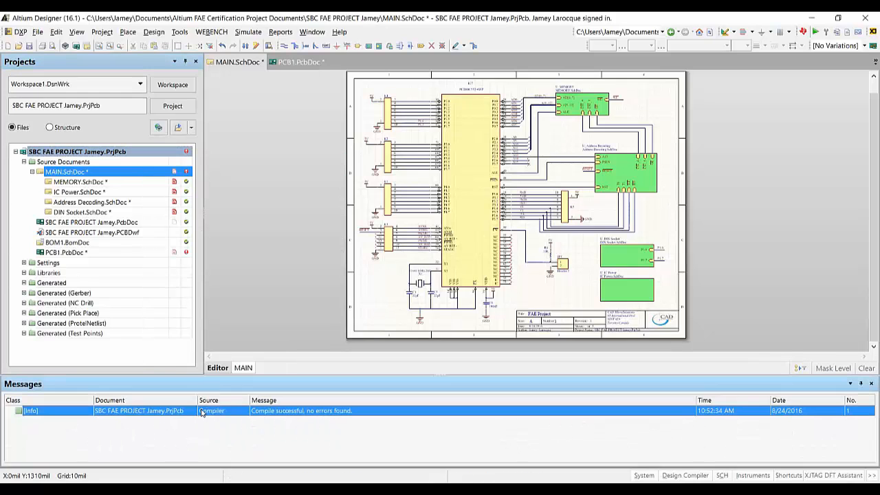
# Step: Generate the engineering change order that updates PCB1.PcbDoc from the schematics and review its component and net additions
pyautogui.click(163, 34)
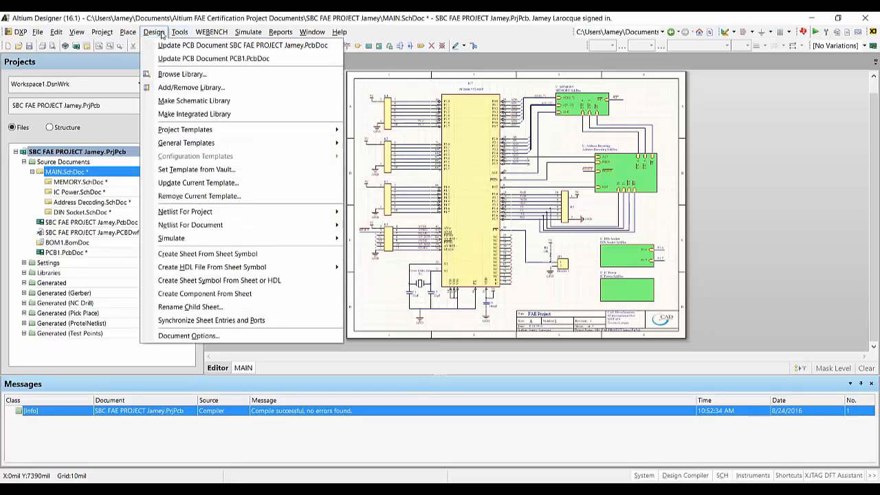
pyautogui.click(181, 60)
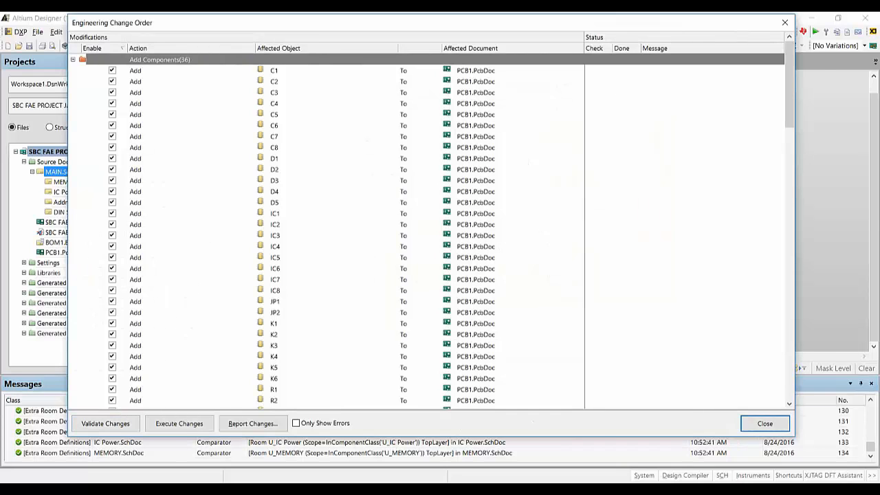
pyautogui.scroll(-4, 791, 86)
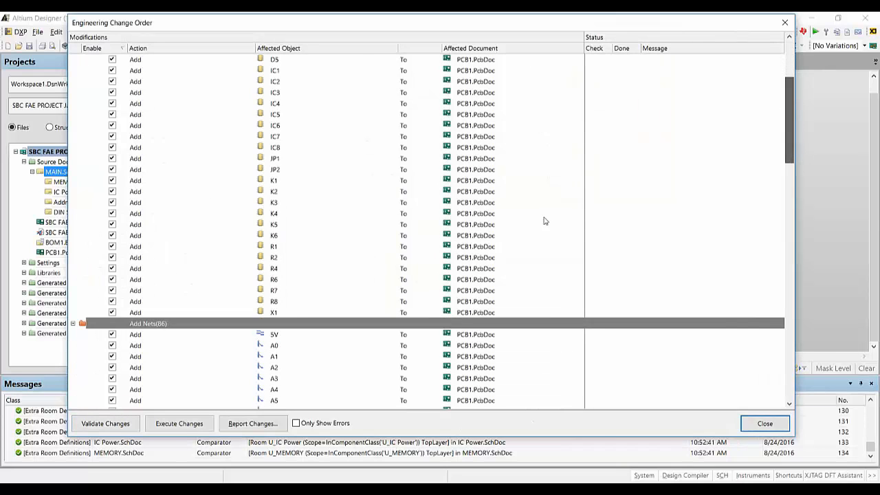
pyautogui.scroll(-15, 160, 338)
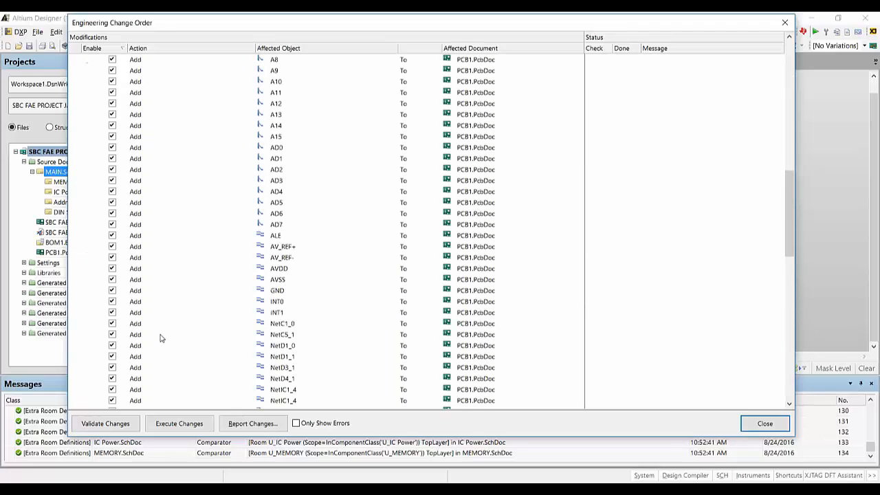
pyautogui.moveTo(792, 243); pyautogui.dragTo(812, 72)
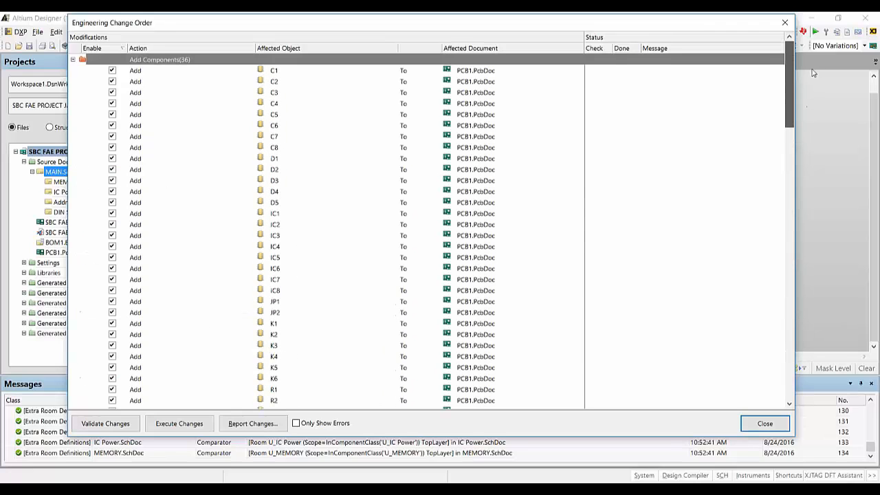
# Step: Validate the engineering changes, review the net classes and rooms, and execute all changes in PCB1.PcbDoc
pyautogui.click(132, 426)
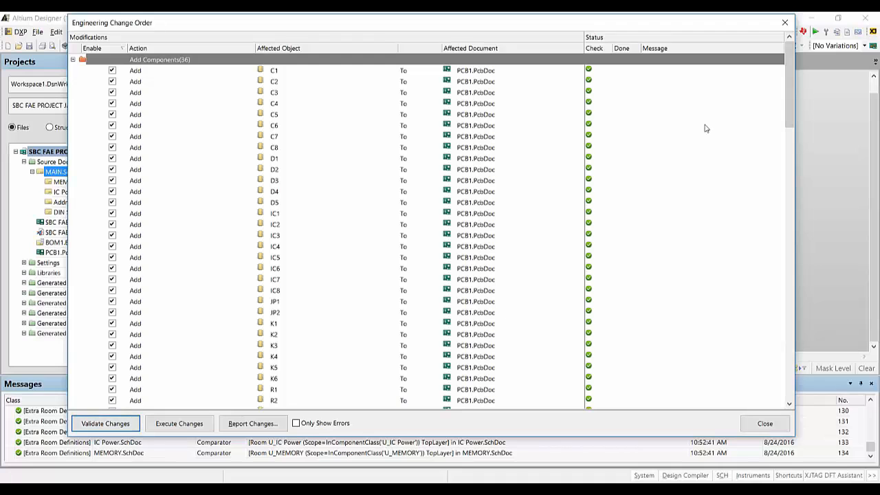
pyautogui.moveTo(799, 79); pyautogui.dragTo(754, 372)
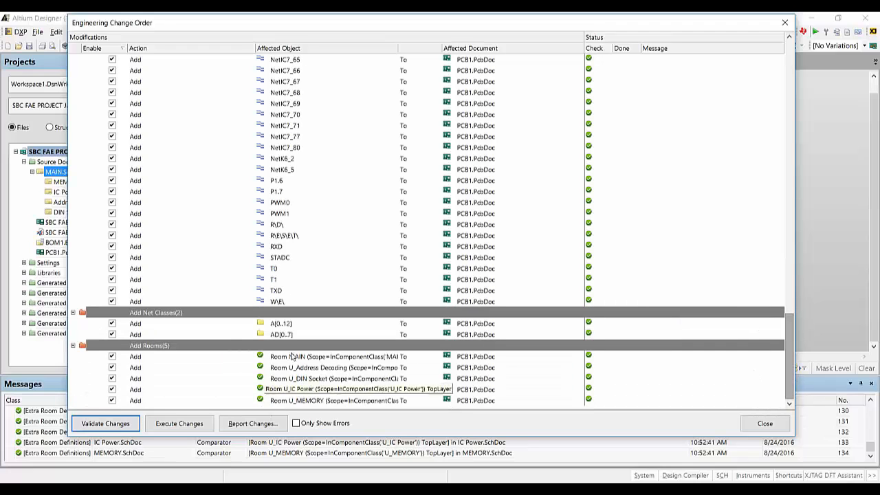
pyautogui.click(180, 423)
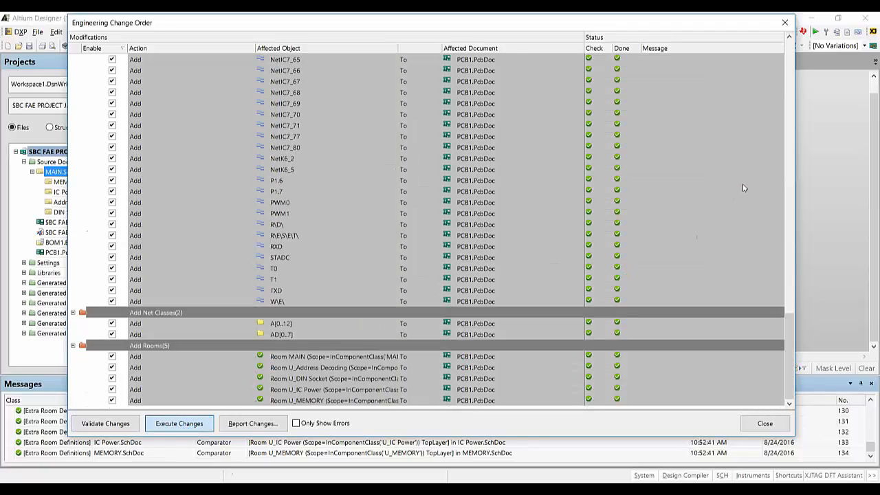
# Step: Preview the change order report, filter the change list to errors only and back, and close the engineering change order
pyautogui.click(252, 423)
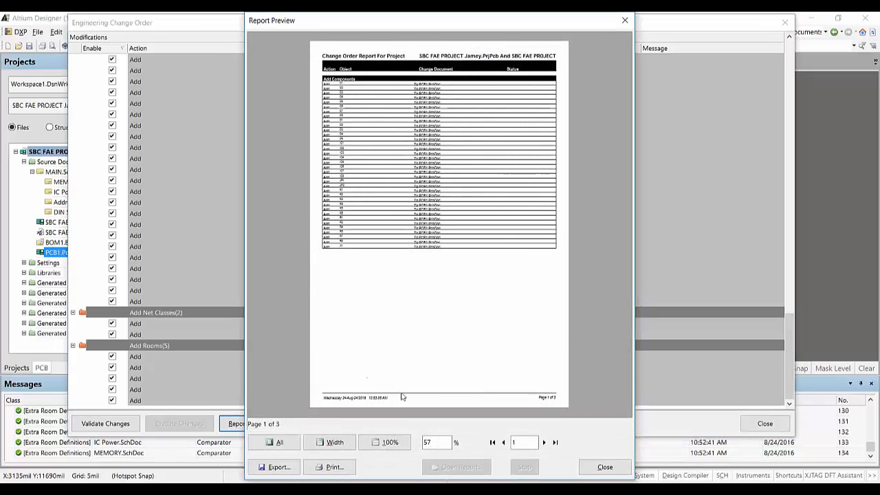
pyautogui.click(602, 468)
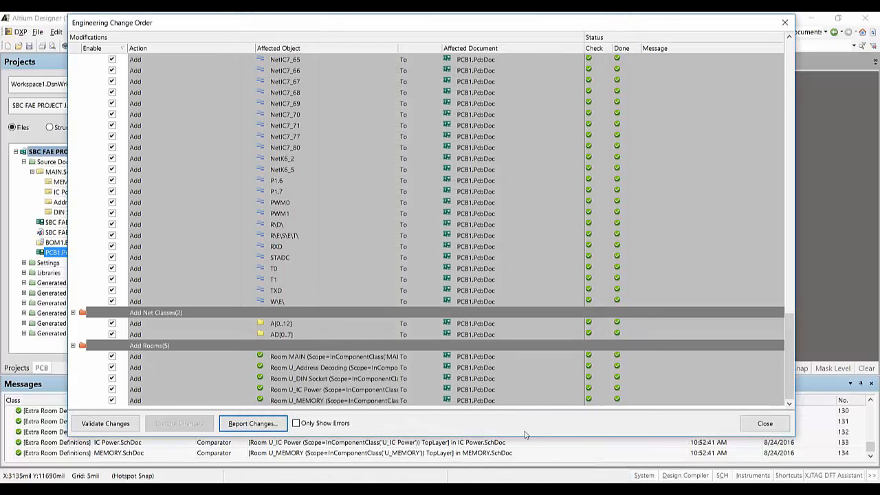
pyautogui.click(297, 424)
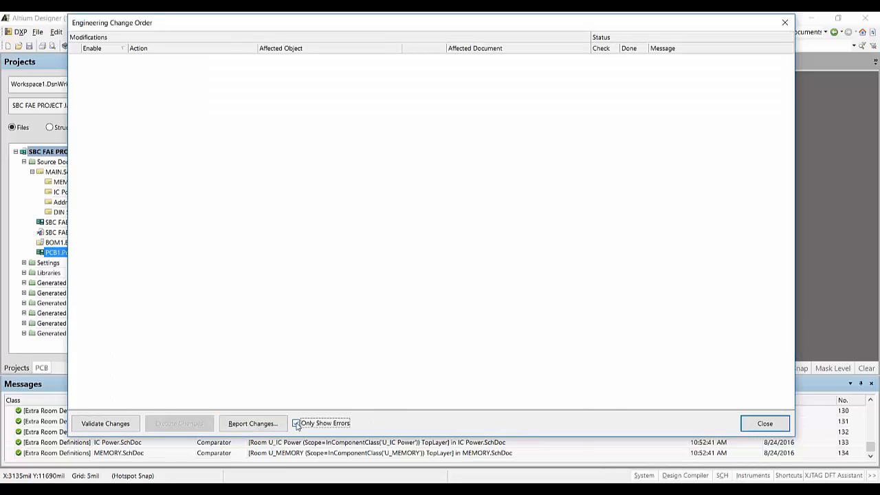
pyautogui.click(297, 424)
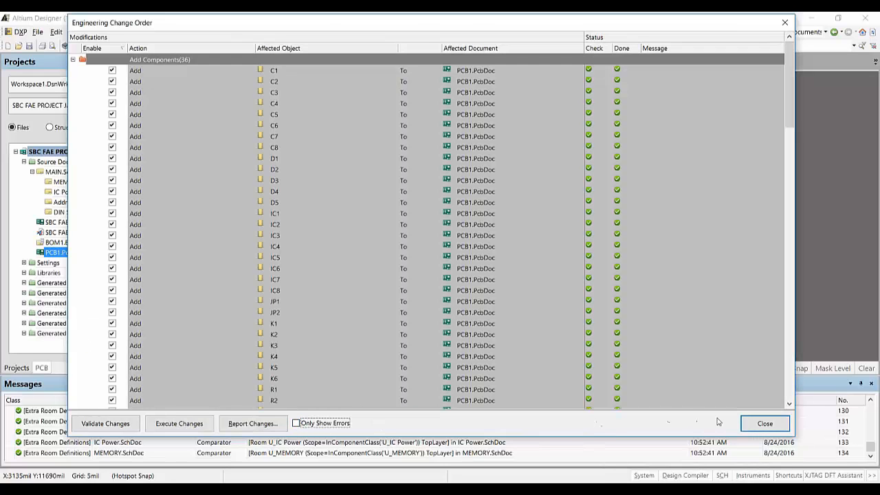
pyautogui.click(764, 423)
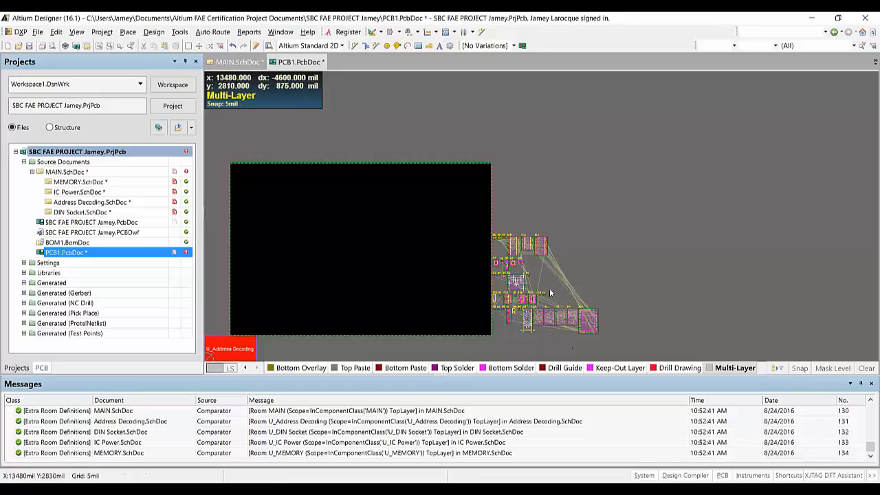
pyautogui.keyDown('ctrl'); pyautogui.scroll(5, 550, 293); pyautogui.keyUp('ctrl')
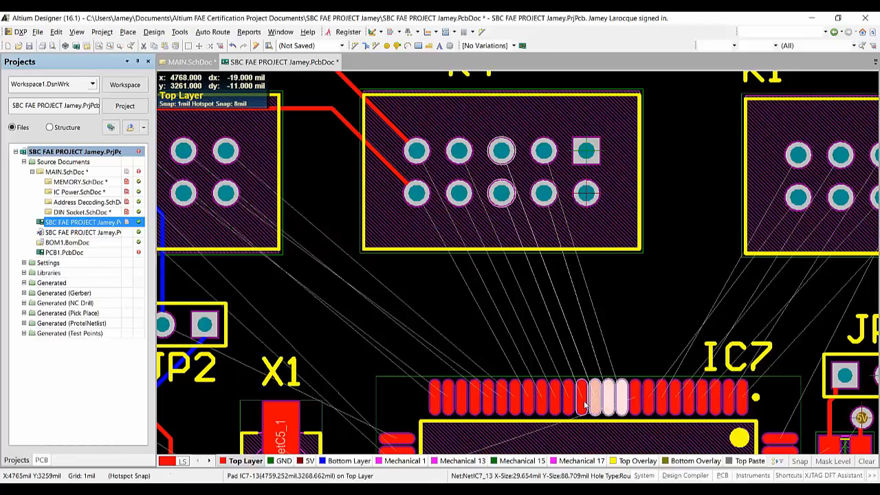
# Step: Multi-route the four selected IC7 pads on the top layer to their matching pads on connector K4
pyautogui.press('p')
pyautogui.press('m')
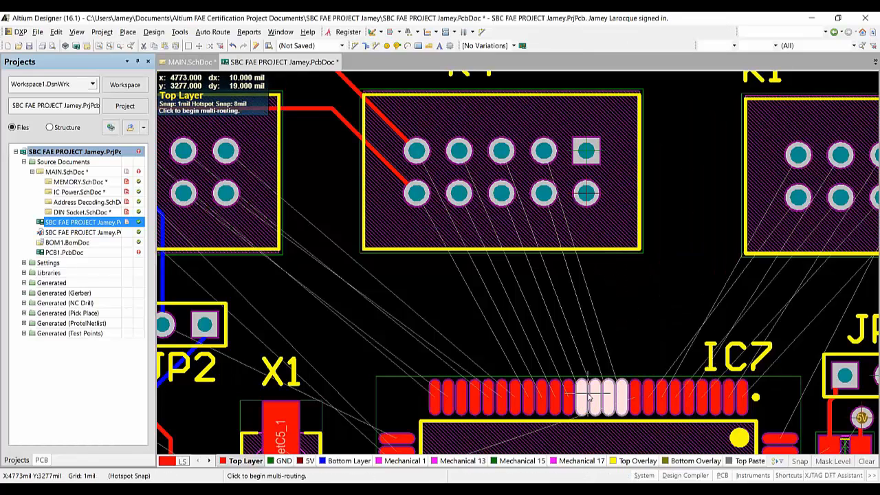
pyautogui.click(605, 399)
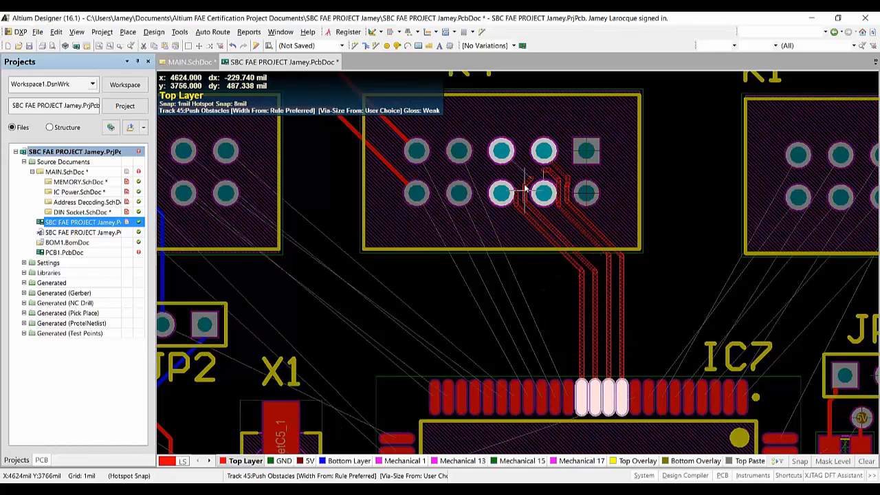
pyautogui.click(543, 152)
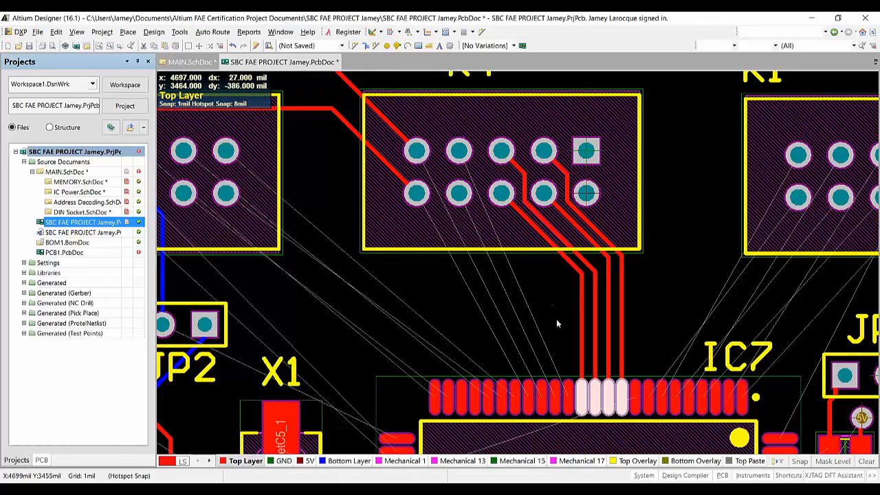
# Step: Multi-route the next four adjacent IC7 pads as a group on the top layer to the remaining unrouted K4 pads
pyautogui.keyDown('shift'); pyautogui.click(567, 406); pyautogui.keyUp('shift')
pyautogui.keyDown('shift'); pyautogui.click(554, 407); pyautogui.keyUp('shift')
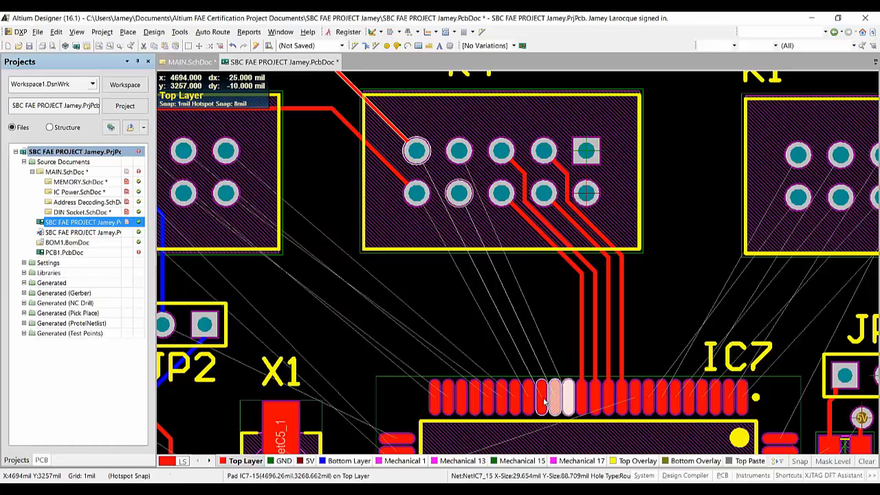
pyautogui.keyDown('shift'); pyautogui.click(542, 403); pyautogui.keyUp('shift')
pyautogui.keyDown('shift'); pyautogui.click(530, 402); pyautogui.keyUp('shift')
pyautogui.press('p')
pyautogui.press('m')
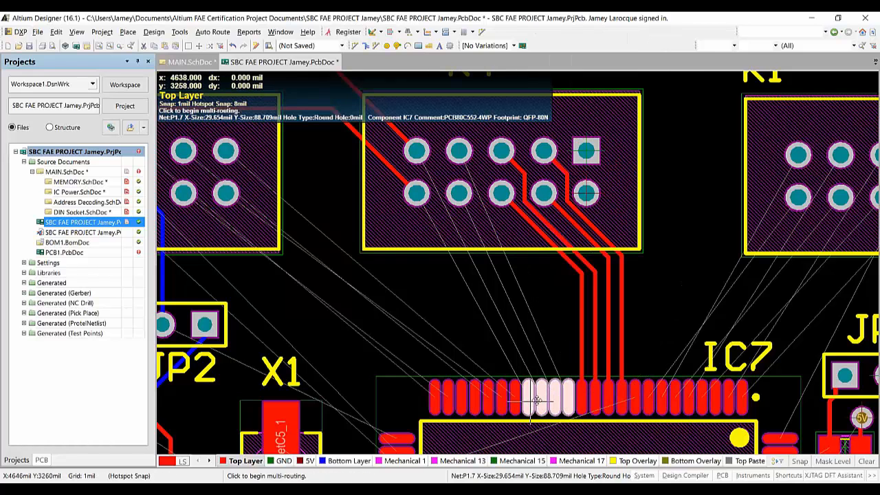
pyautogui.click(557, 400)
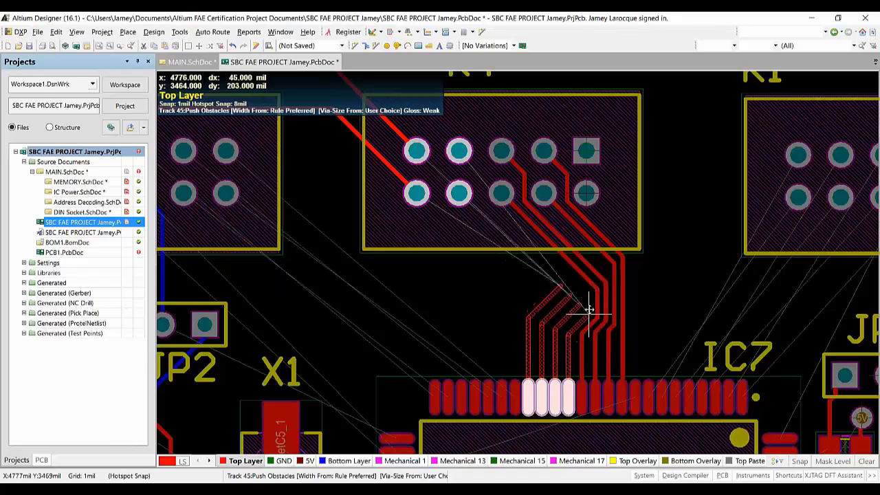
pyautogui.click(459, 196)
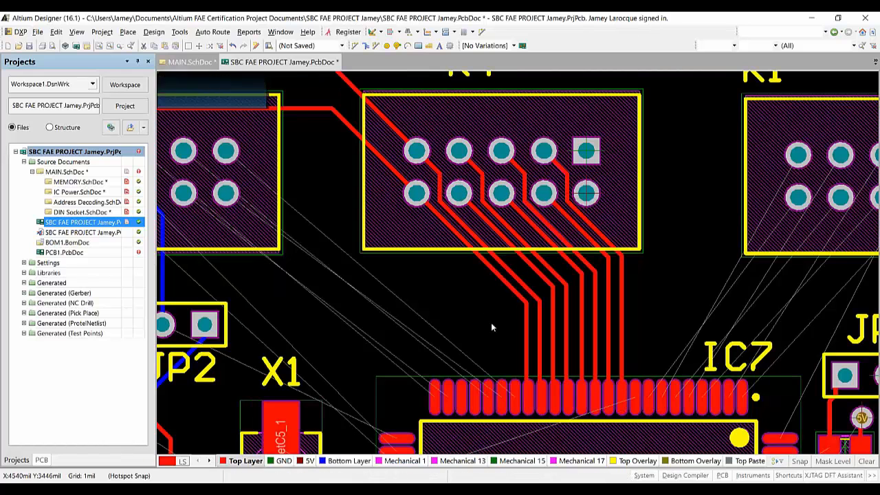
# Step: Auto-complete the AD7 to AD3, AD1 and AD0 connections from IC7 to IC6 on the top layer with Interactive Routing
pyautogui.scroll(-5, 607, 331)
pyautogui.scroll(-1, 675, 318)
pyautogui.press('p')
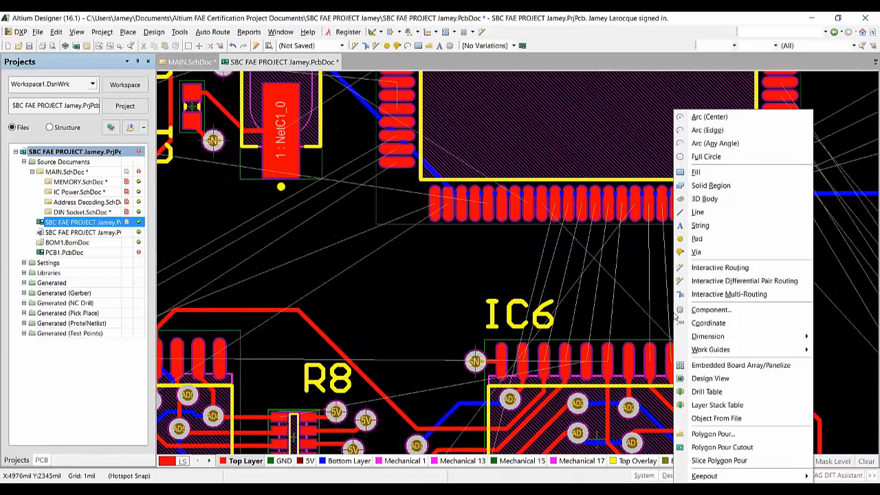
pyautogui.click(705, 270)
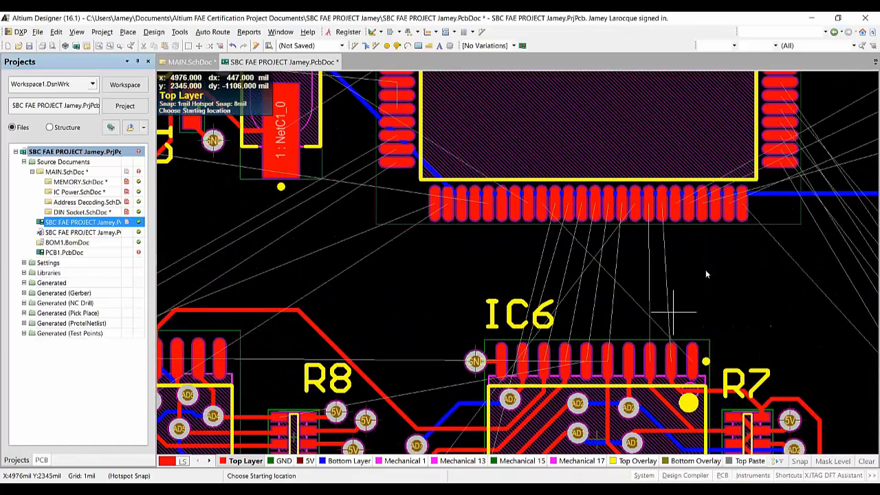
pyautogui.keyDown('ctrl'); pyautogui.click(569, 204); pyautogui.keyUp('ctrl')
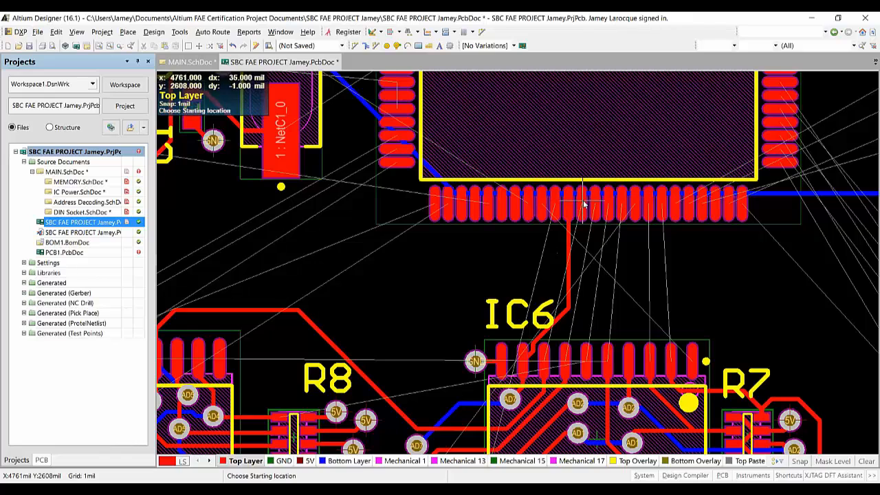
pyautogui.keyDown('ctrl'); pyautogui.click(582, 206); pyautogui.keyUp('ctrl')
pyautogui.keyDown('ctrl'); pyautogui.click(596, 204); pyautogui.keyUp('ctrl')
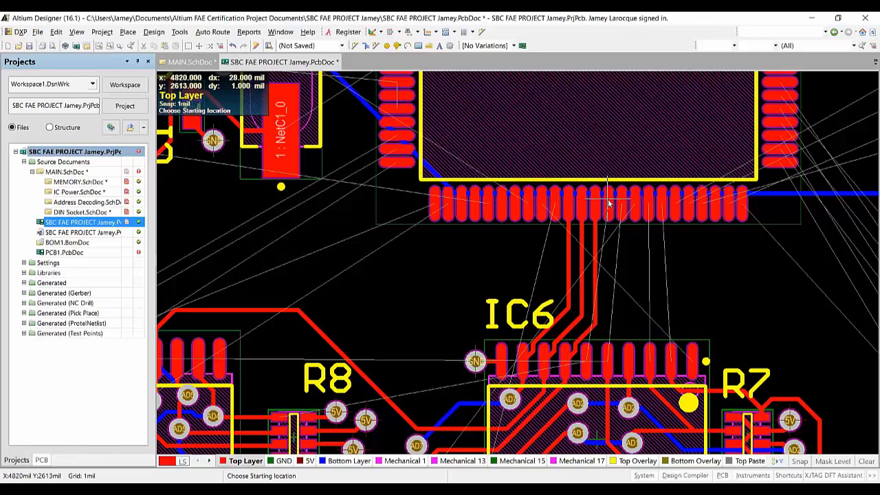
pyautogui.keyDown('ctrl'); pyautogui.click(610, 205); pyautogui.keyUp('ctrl')
pyautogui.keyDown('ctrl'); pyautogui.click(623, 205); pyautogui.keyUp('ctrl')
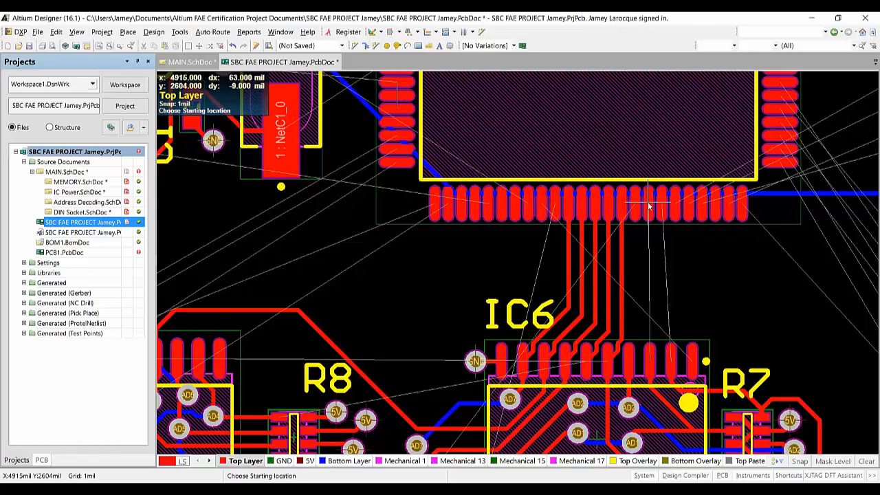
pyautogui.keyDown('ctrl'); pyautogui.click(648, 205); pyautogui.keyUp('ctrl')
pyautogui.keyDown('ctrl'); pyautogui.click(661, 207); pyautogui.keyUp('ctrl')
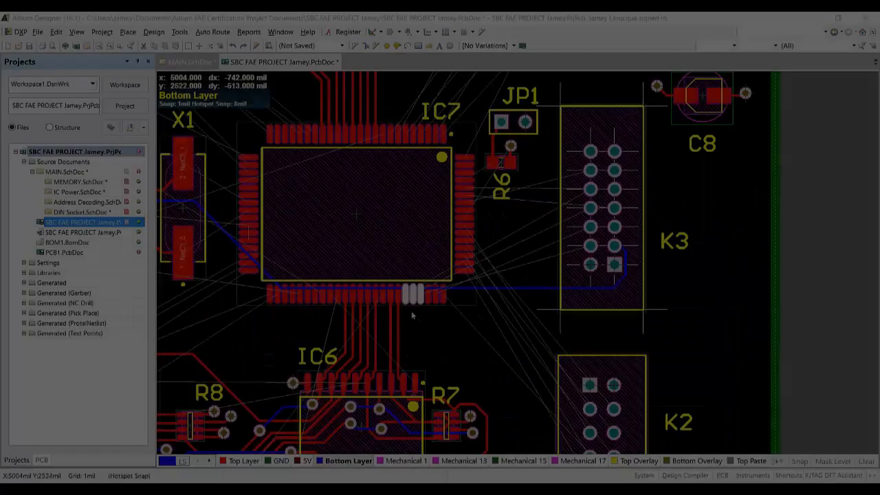
# Step: Multi-route the three selected IC7 pads beside AD0 on the top layer, ending the parallel tracks just short of connector K3
pyautogui.keyDown('ctrl'); pyautogui.scroll(6, 411, 309); pyautogui.keyUp('ctrl')
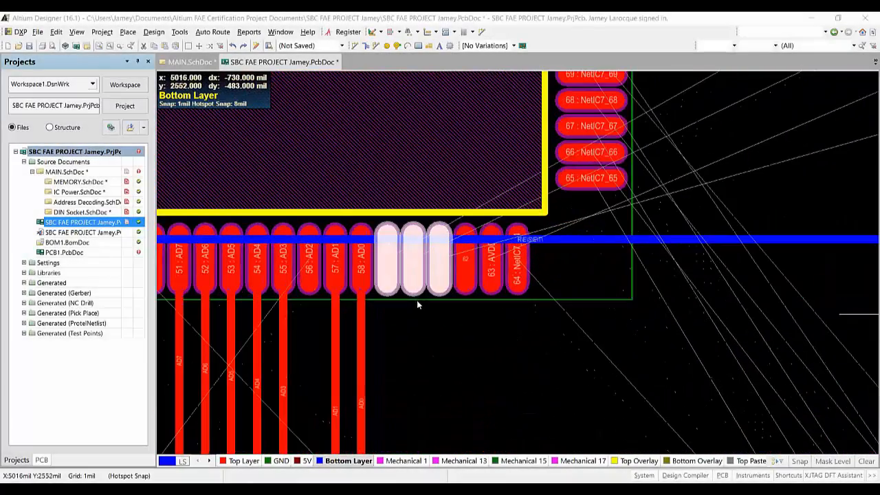
pyautogui.rightClick(415, 312)
pyautogui.click(481, 293)
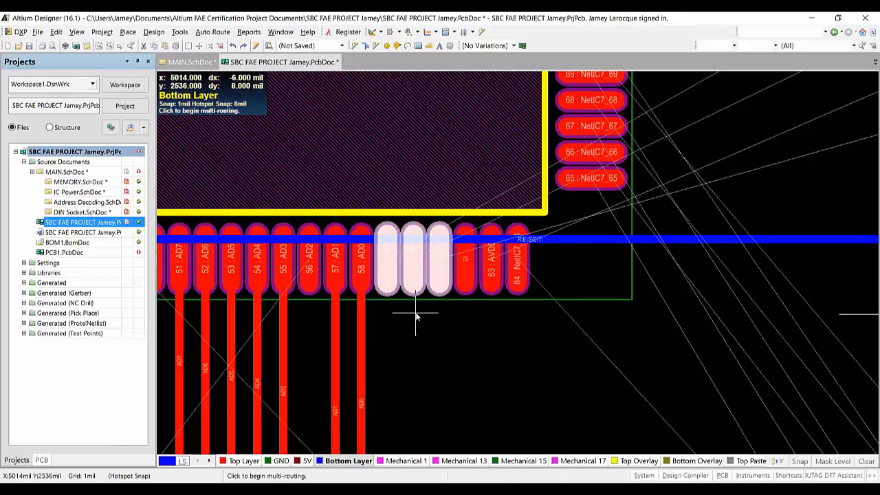
pyautogui.click(393, 292)
pyautogui.keyDown('ctrl'); pyautogui.scroll(-3, 395, 293); pyautogui.keyUp('ctrl')
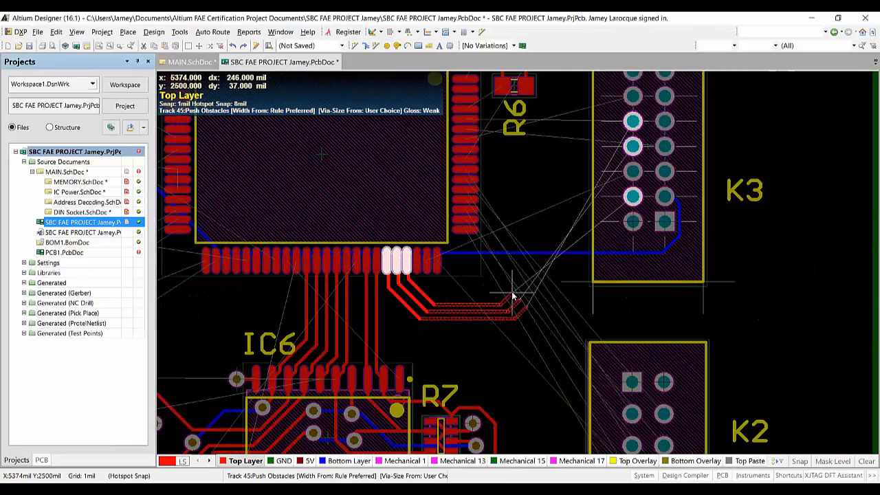
pyautogui.click(511, 286)
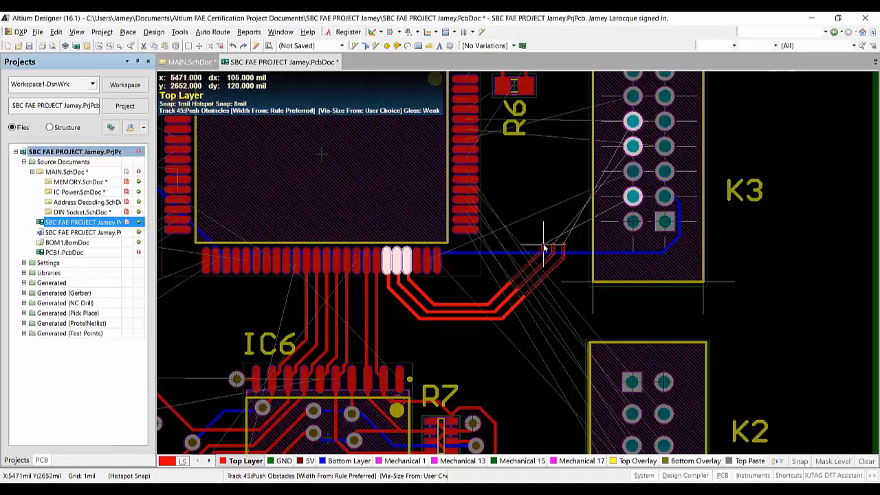
pyautogui.click(564, 209)
pyautogui.rightClick(566, 208)
# Step: Auto-complete the route from K3 pad 10 to the end of its IC7 track on the top layer
pyautogui.keyDown('ctrl'); pyautogui.scroll(2, 684, 138); pyautogui.keyUp('ctrl')
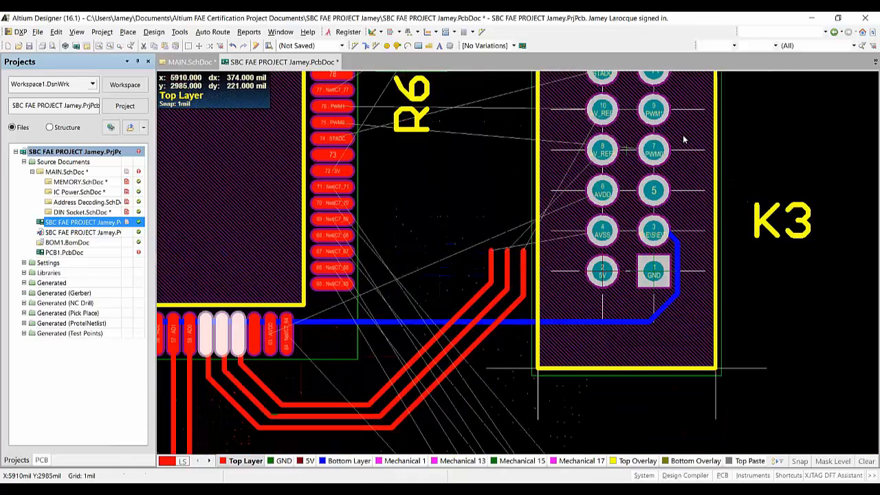
pyautogui.press('p')
pyautogui.press('t')
pyautogui.scroll(1, 638, 167)
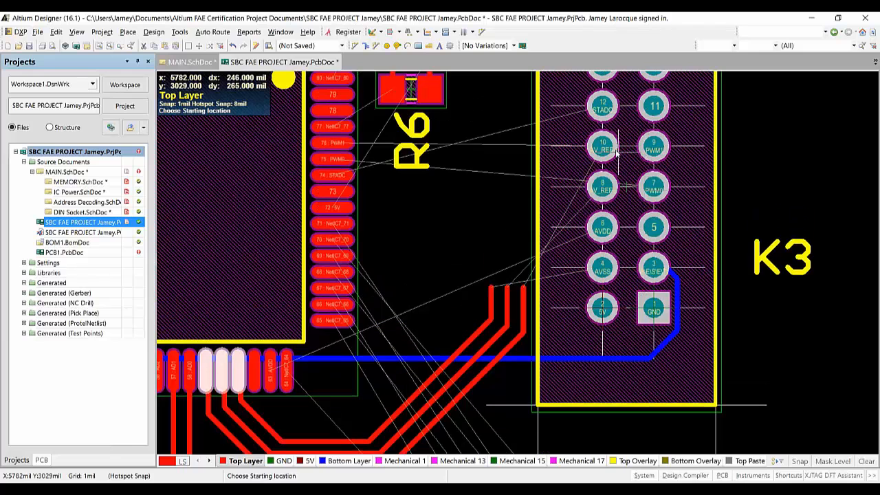
pyautogui.keyDown('ctrl'); pyautogui.click(603, 149); pyautogui.keyUp('ctrl')
# Step: Route AV_REF+ from K3 pad 8 to the middle IC7 track, crossing on the bottom layer between two vias
pyautogui.click(598, 184)
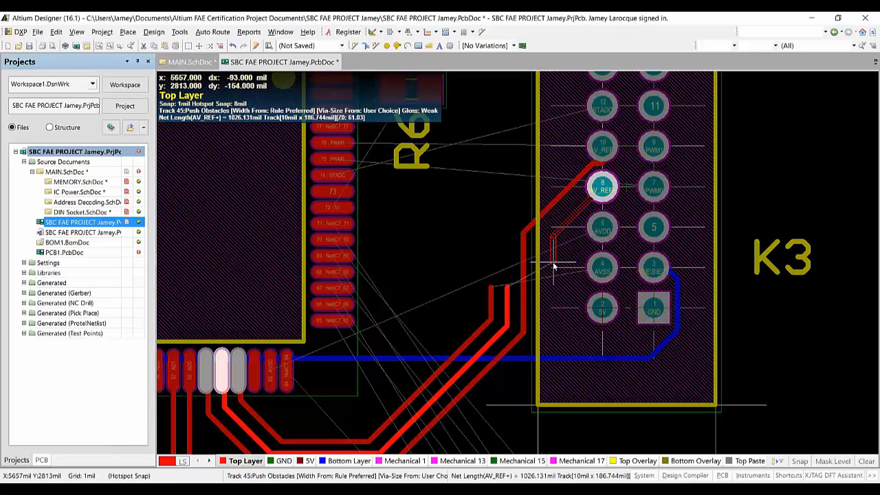
pyautogui.press('KP_Multiply')
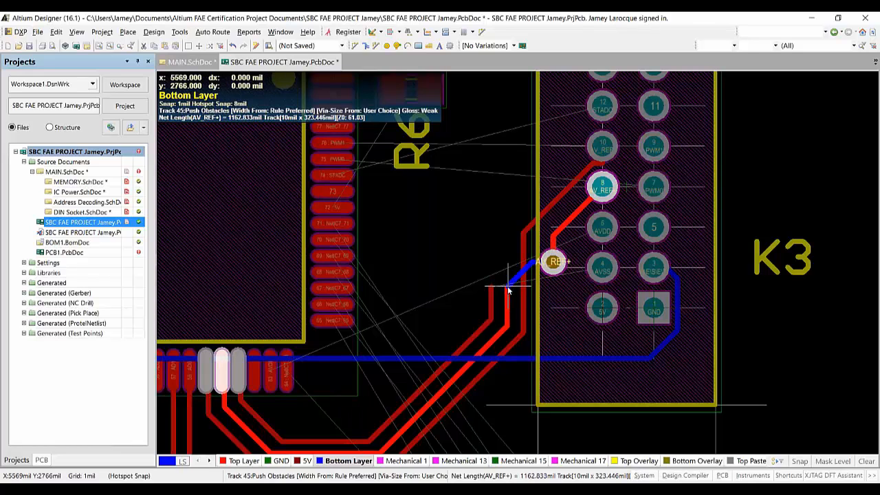
pyautogui.press('KP_Multiply')
pyautogui.click(508, 286)
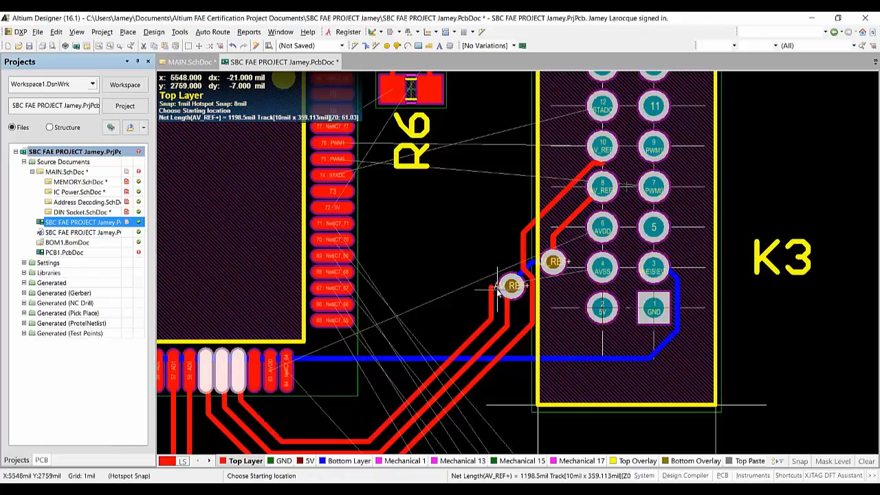
# Step: Extend the AVSS track, add a via to the bottom layer, and finish the route at K3 pad 4
pyautogui.click(491, 286)
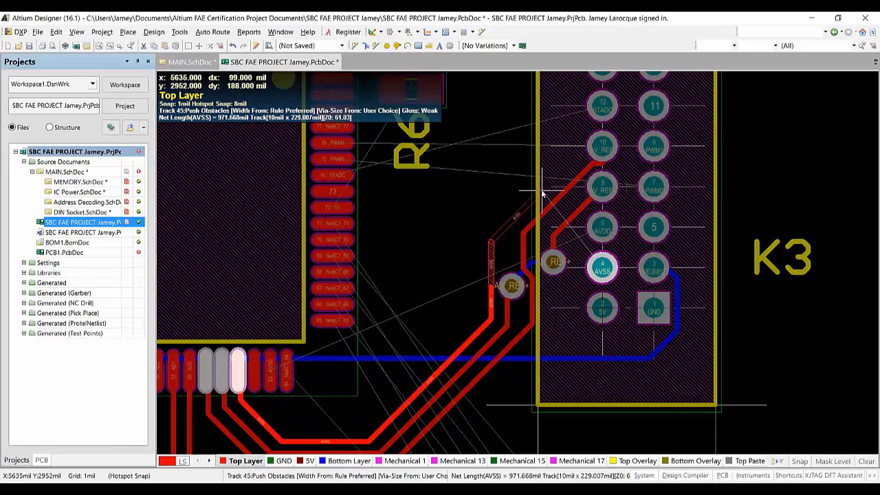
pyautogui.click(537, 186)
pyautogui.press('KP_Multiply')
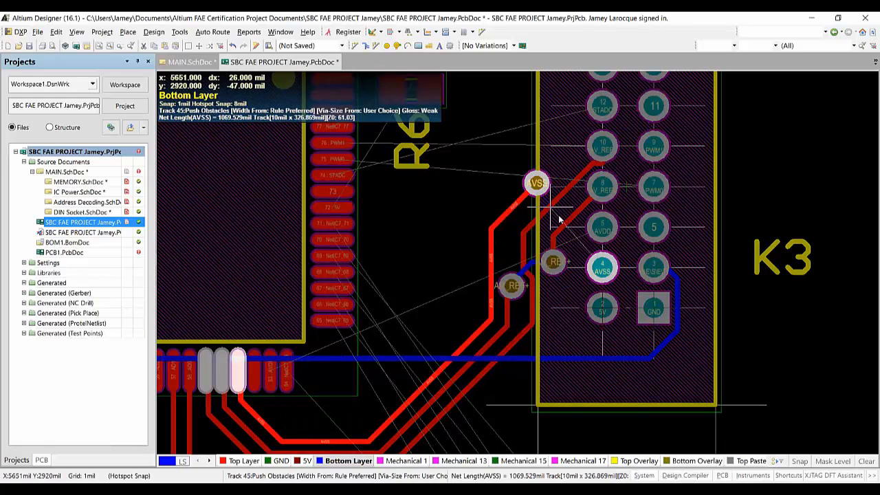
pyautogui.click(602, 269)
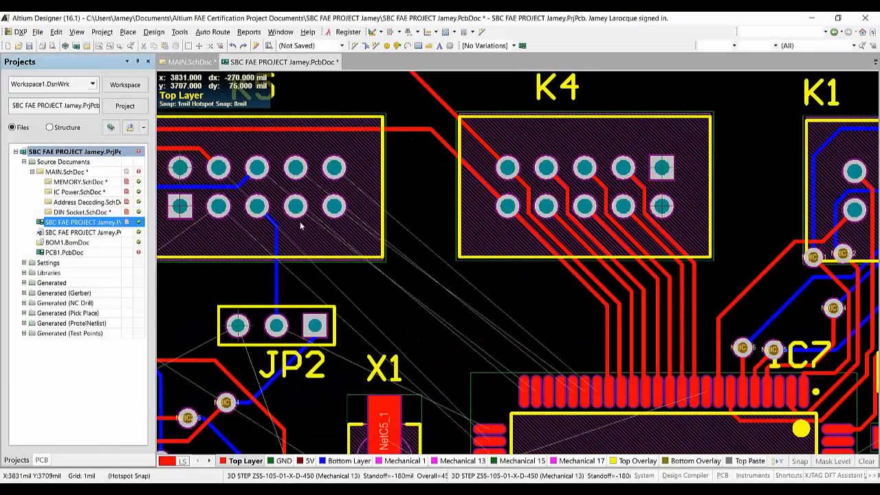
# Step: Multi-route the two lower-row K5 pads nearest K4 toward IC7 on the bottom layer, switching both tracks to the top layer through vias
pyautogui.click(296, 210)
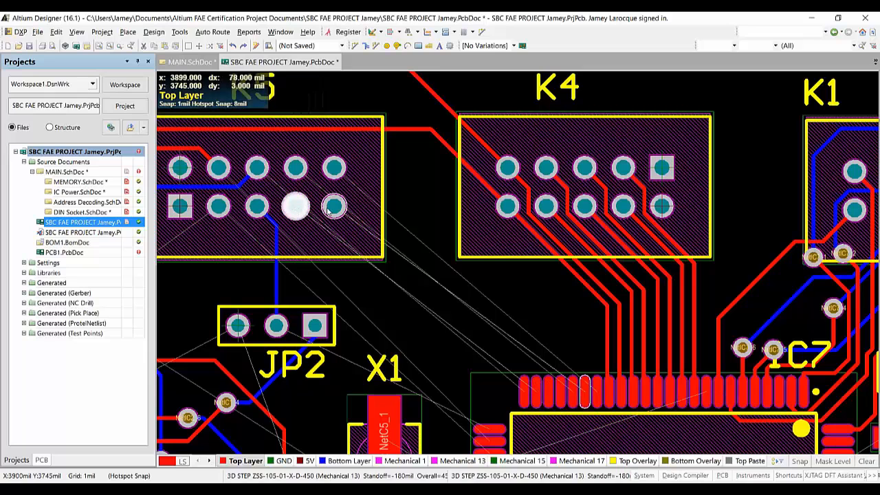
pyautogui.keyDown('shift'); pyautogui.click(328, 209); pyautogui.keyUp('shift')
pyautogui.press('p')
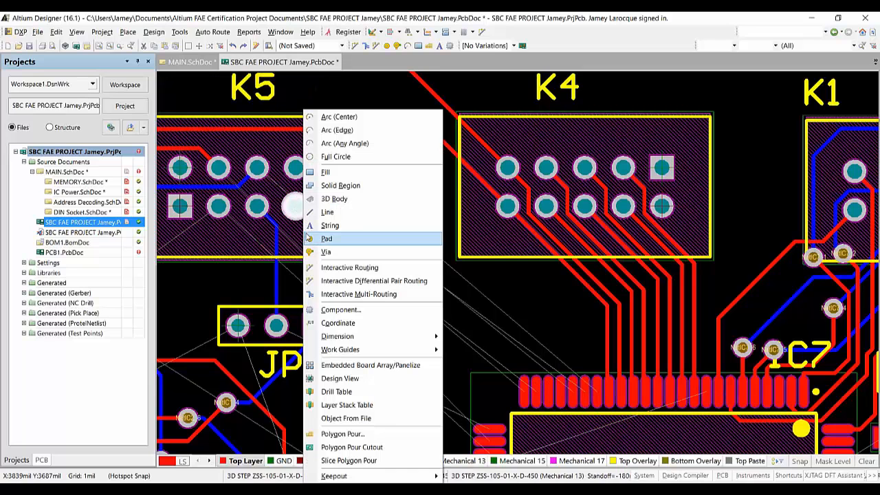
pyautogui.click(333, 296)
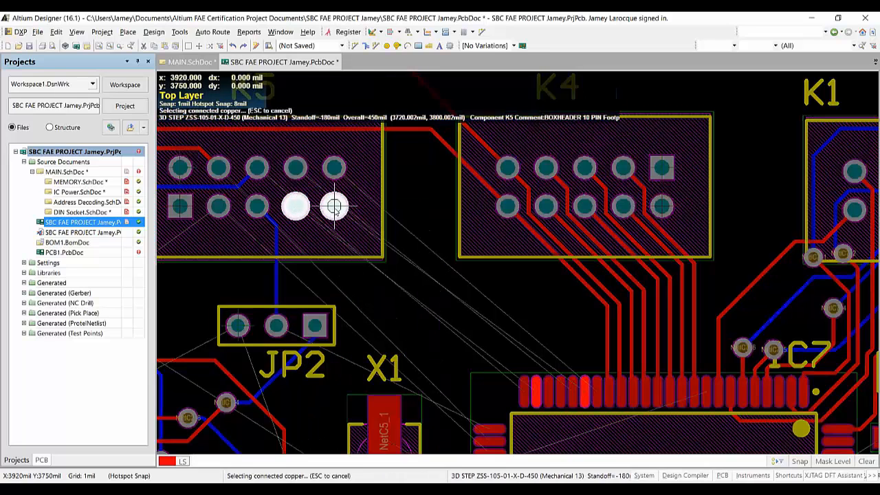
pyautogui.click(334, 205)
pyautogui.press('KP_Multiply')
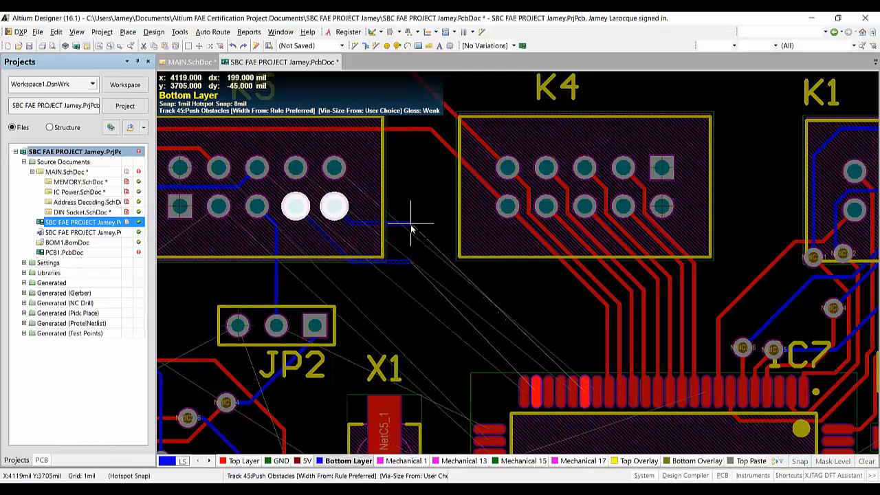
pyautogui.click(442, 279)
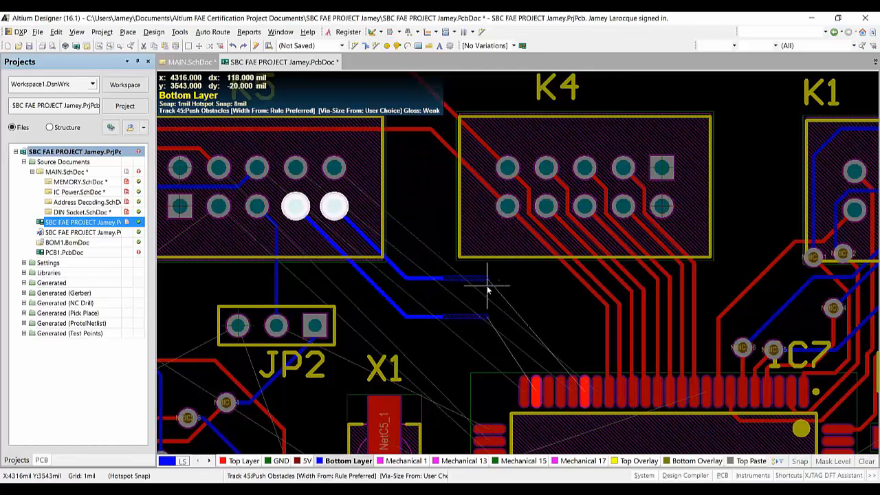
pyautogui.press('KP_Multiply')
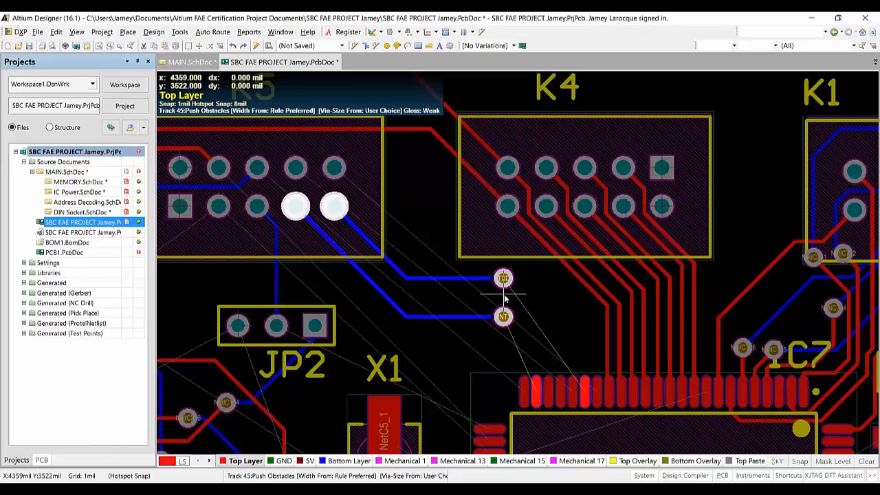
pyautogui.click(538, 394)
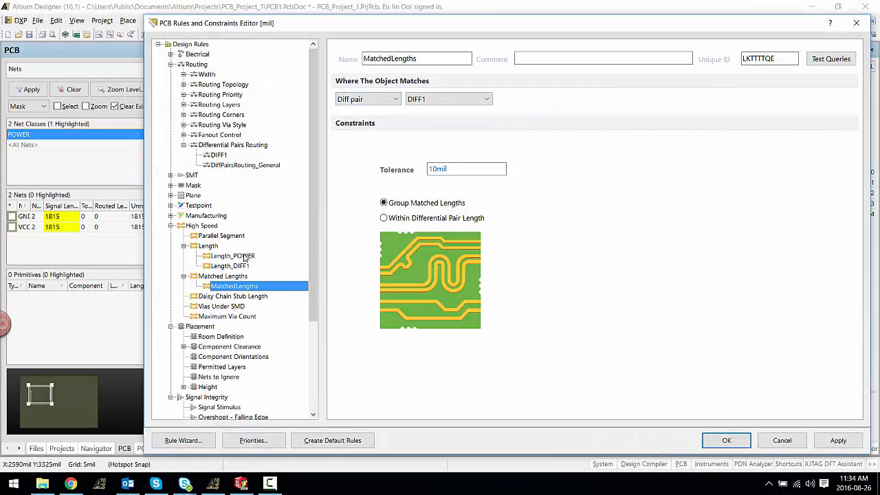
# Step: Check the target net class and the minimum and maximum limits of the Length_POWER rule, and close the rules editor
pyautogui.click(237, 256)
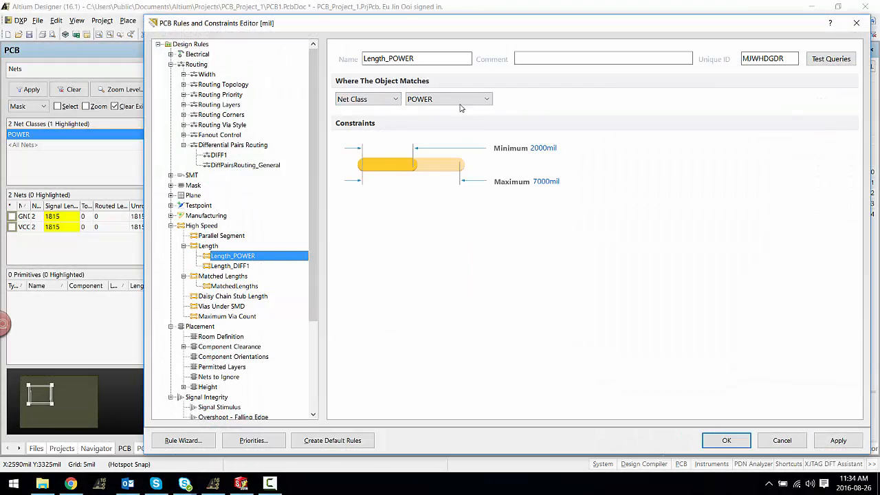
pyautogui.click(447, 102)
pyautogui.click(430, 123)
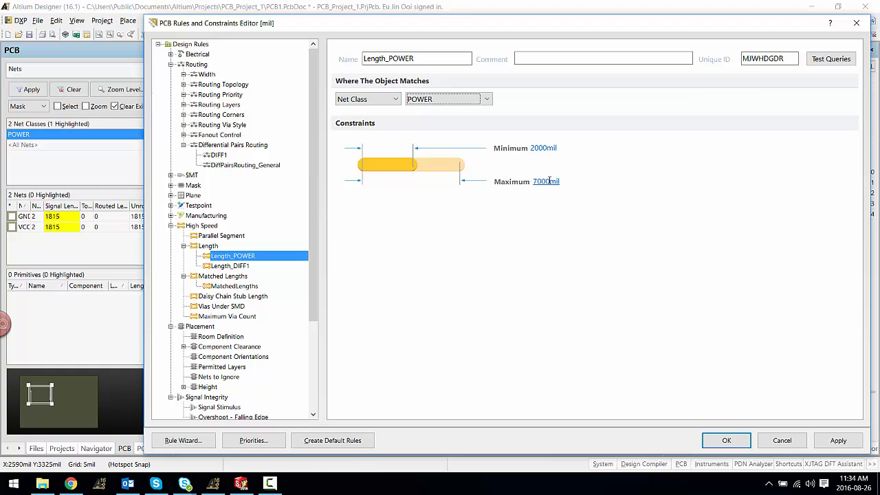
pyautogui.press('Escape')
# Step: Highlight the POWER net class and auto-complete the routes of its two nets from P2 to P1 on the top layer
pyautogui.click(49, 135)
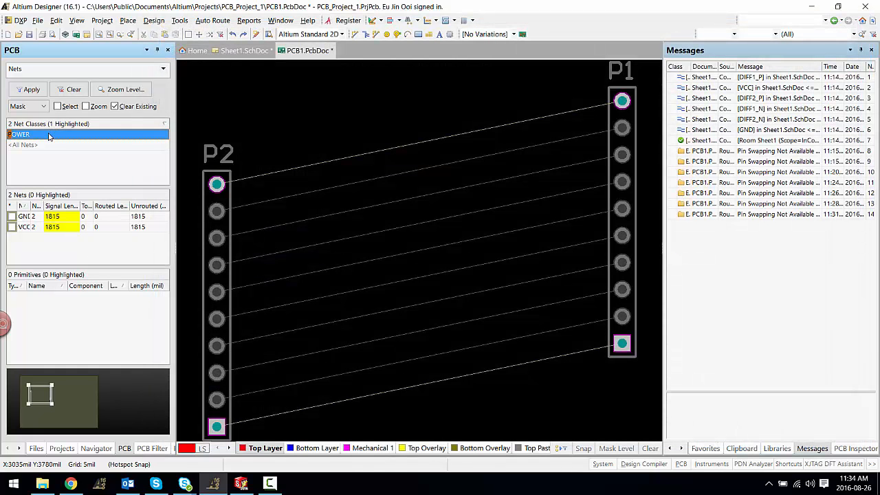
pyautogui.press('p')
pyautogui.press('t')
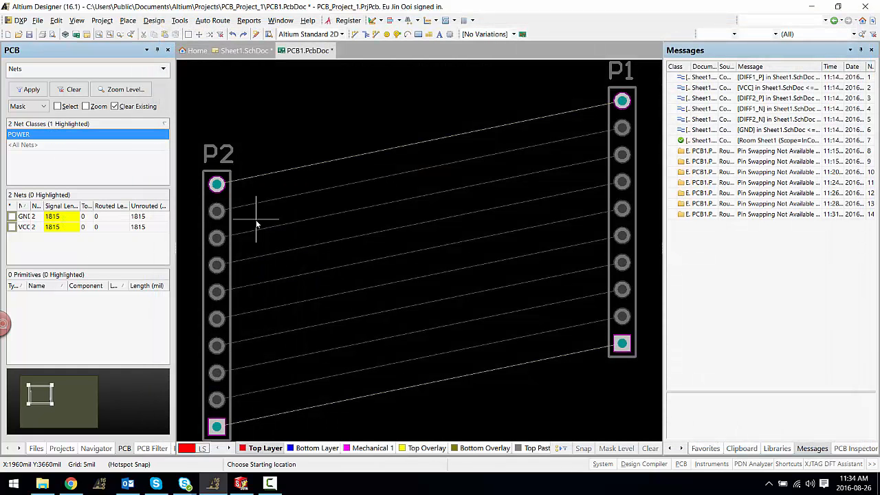
pyautogui.keyDown('ctrl'); pyautogui.click(217, 184); pyautogui.keyUp('ctrl')
pyautogui.keyDown('ctrl'); pyautogui.click(216, 427); pyautogui.keyUp('ctrl')
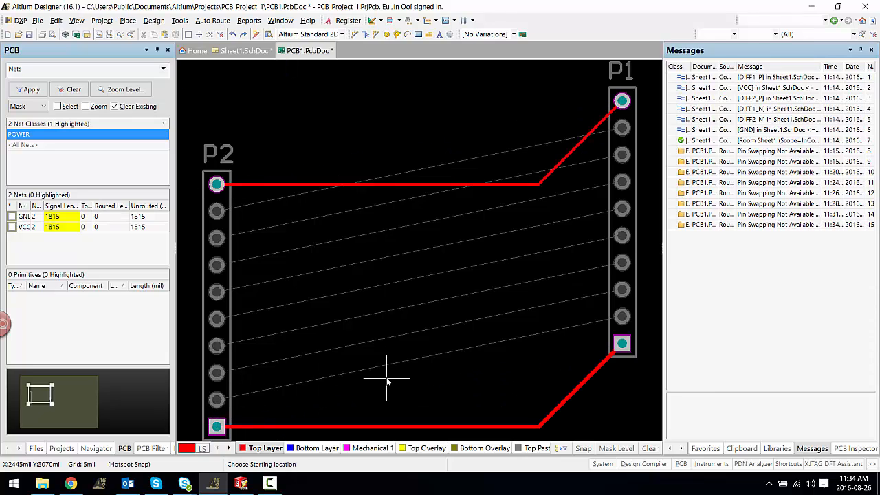
# Step: Start Interactive Length Tuning on the upper GND trace near P2 and add an accordion with reduced amplitude
pyautogui.press('t')
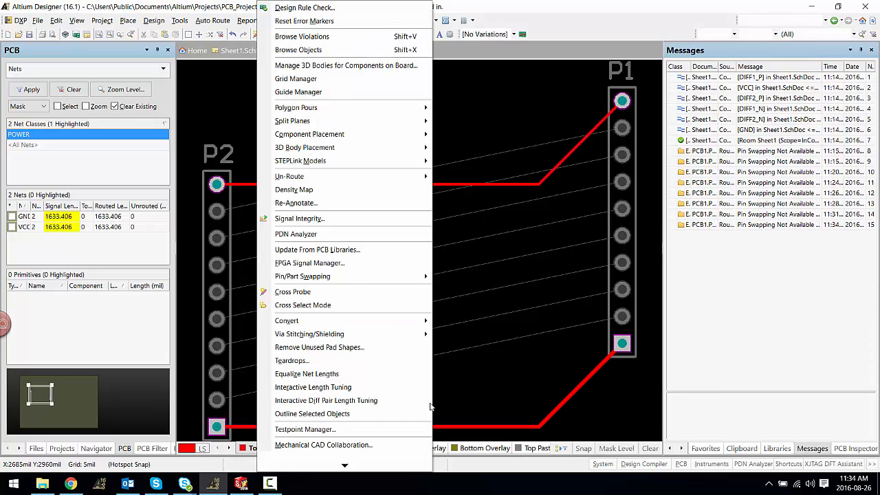
pyautogui.click(350, 390)
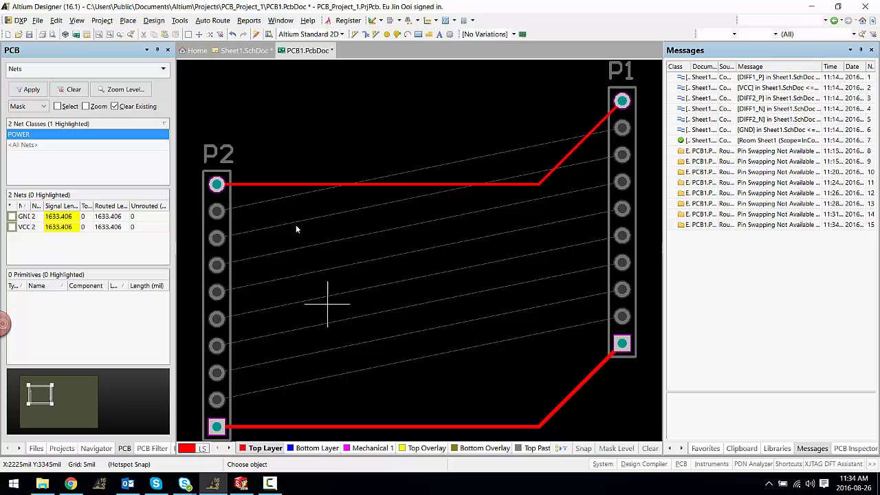
pyautogui.click(267, 187)
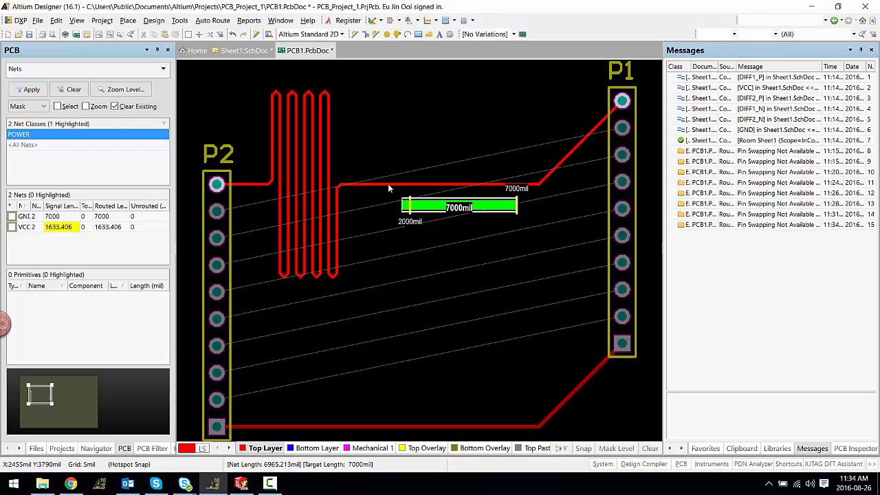
pyautogui.press(',')
pyautogui.press(',')
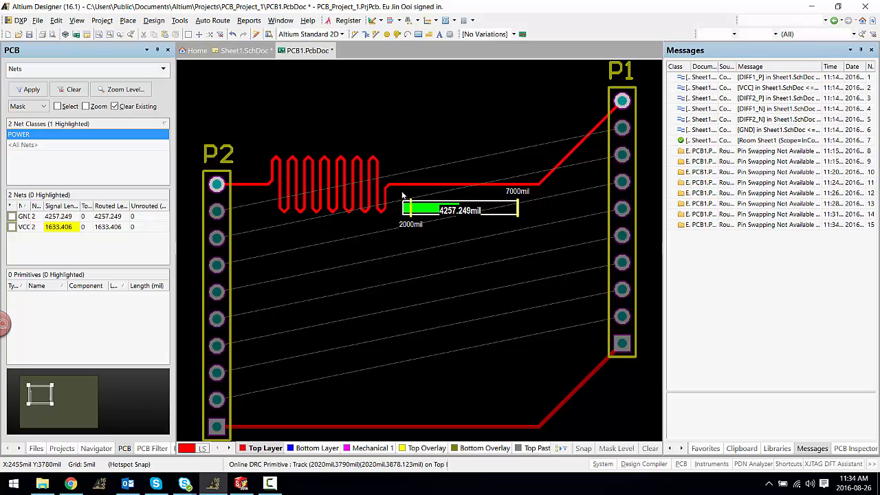
# Step: Reshape the GND accordion's outline by stretching its lower and upper midpoints outward and its upper corner toward P1
pyautogui.moveTo(328, 213); pyautogui.dragTo(322, 280)
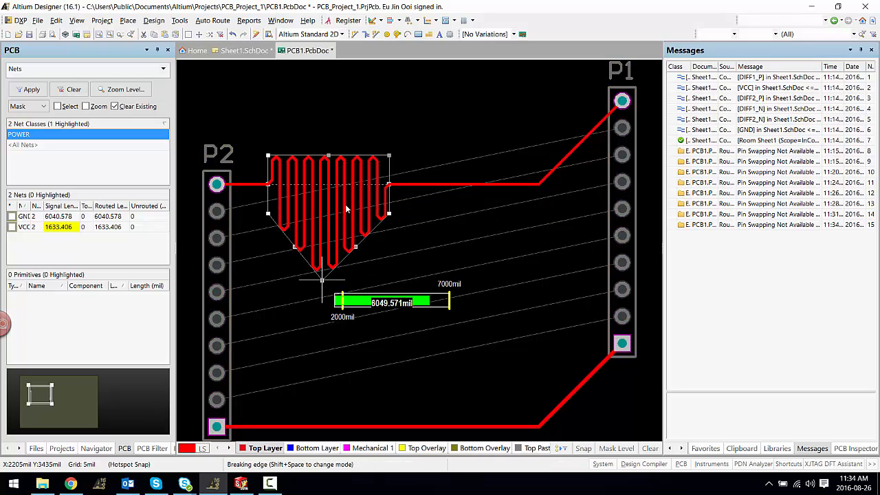
pyautogui.moveTo(328, 156); pyautogui.dragTo(322, 89)
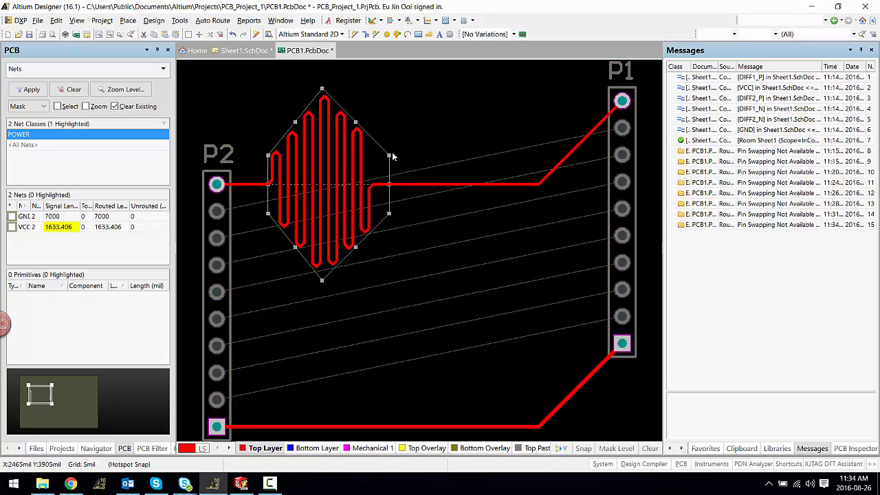
pyautogui.moveTo(407, 153); pyautogui.dragTo(461, 150)
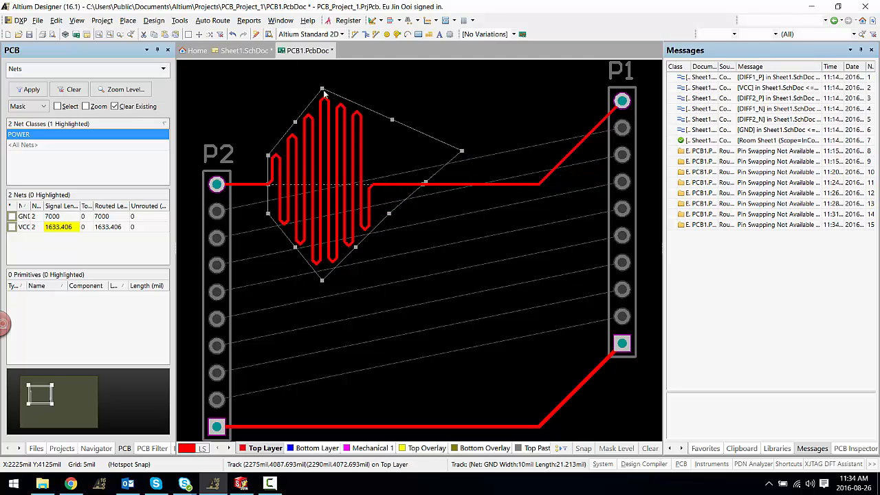
pyautogui.moveTo(322, 88); pyautogui.dragTo(328, 119)
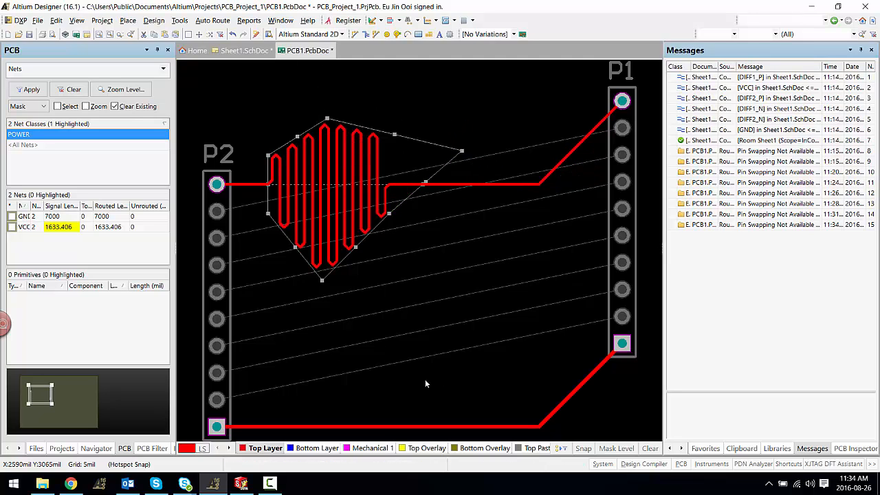
# Step: Length-tune the lower VCC trace with a reduced-amplitude accordion near P2, a second one farther along, and continue onto the diagonal toward P1
pyautogui.rightClick(311, 376)
pyautogui.click(330, 385)
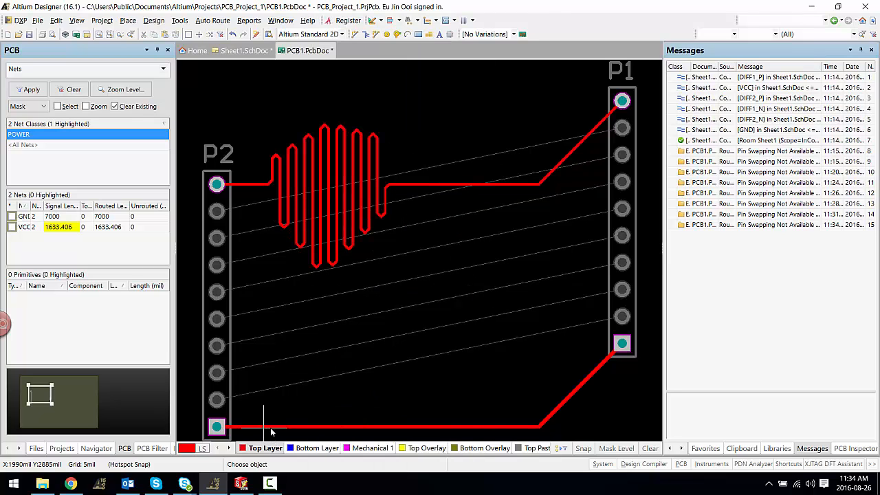
pyautogui.click(271, 429)
pyautogui.scroll(-2, 362, 427)
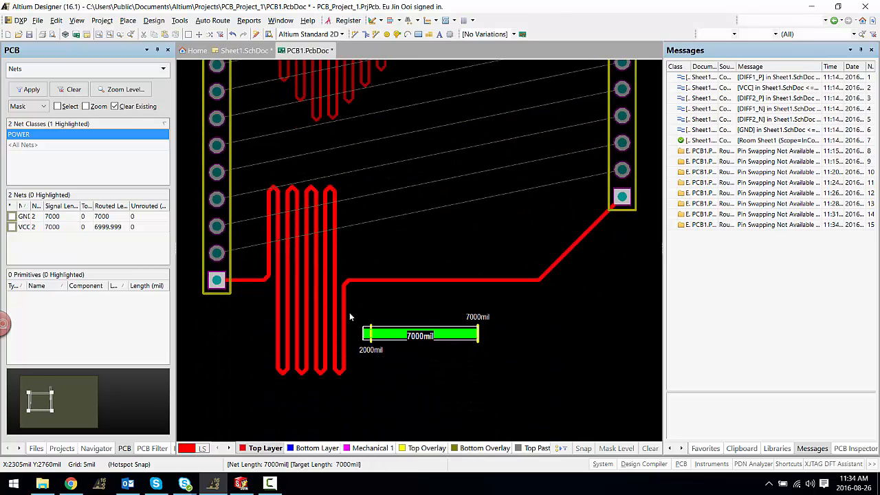
pyautogui.press(',')
pyautogui.press(',')
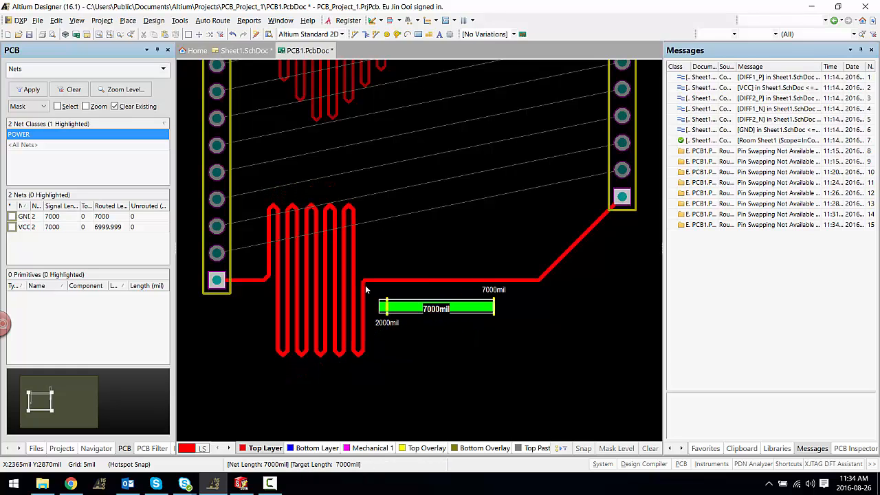
pyautogui.click(350, 284)
pyautogui.click(444, 282)
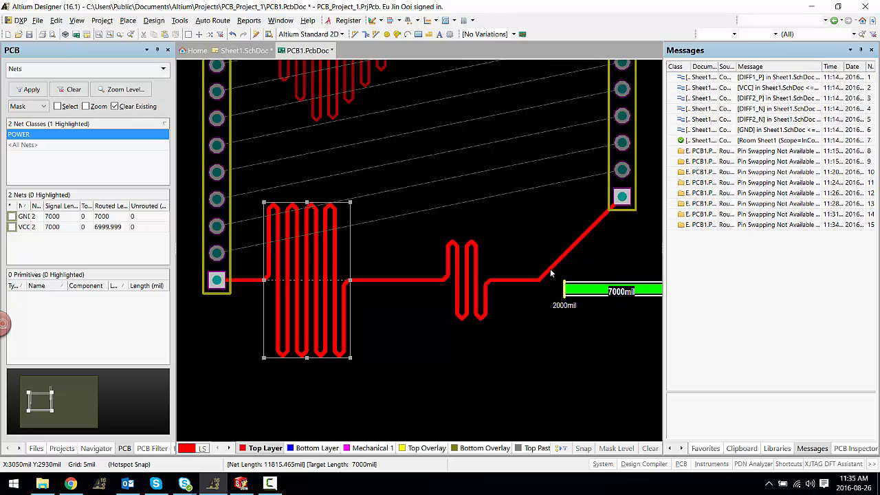
pyautogui.click(582, 240)
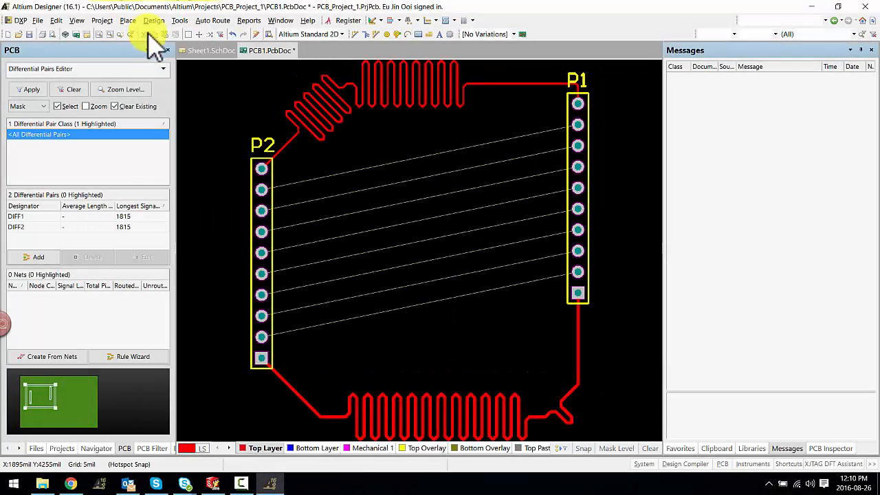
# Step: Review the design rules for DIFF1: differential pair routing, Length_DIFF1 and MatchedLengths
pyautogui.click(154, 20)
pyautogui.click(172, 66)
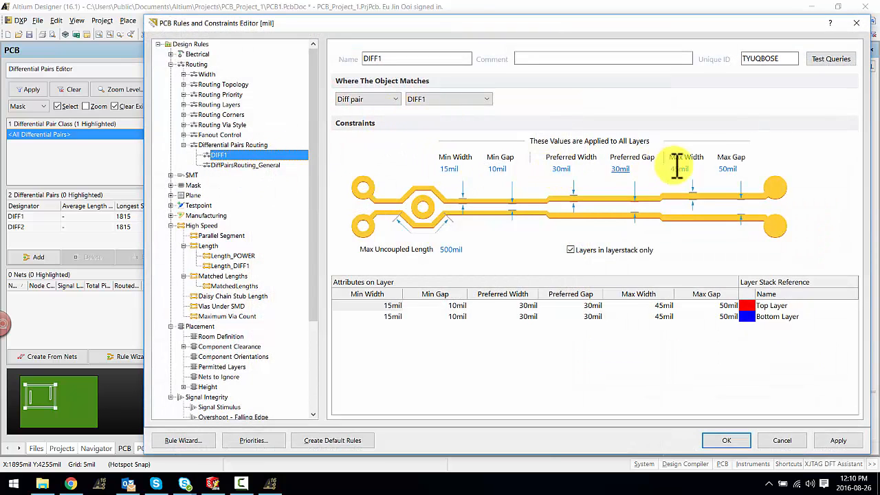
pyautogui.click(227, 265)
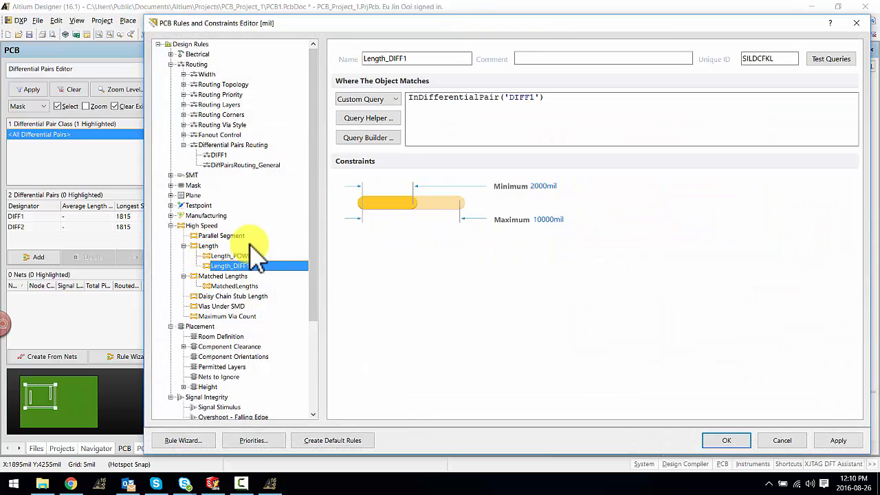
pyautogui.click(241, 286)
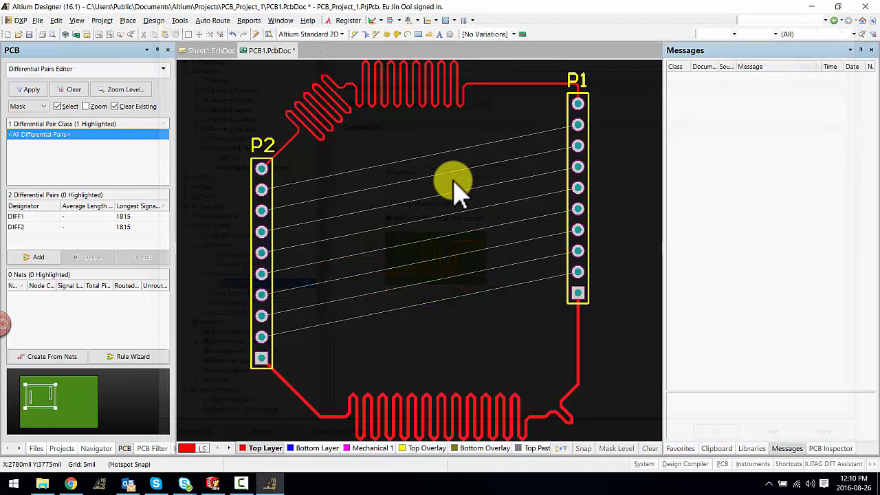
# Step: Route the DIFF2 differential pair from P2 pads 4 and 5 and auto-complete it to P1
pyautogui.keyDown('ctrl'); pyautogui.scroll(6, 275, 236); pyautogui.keyUp('ctrl')
pyautogui.moveTo(269, 314); pyautogui.dragTo(337, 354, button='right')
pyautogui.keyDown('ctrl'); pyautogui.scroll(-2, 337, 354); pyautogui.keyUp('ctrl')
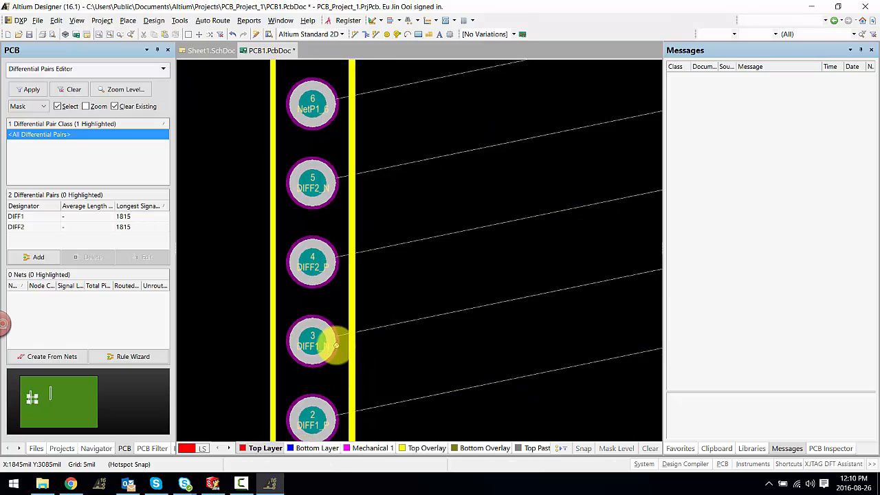
pyautogui.press('p')
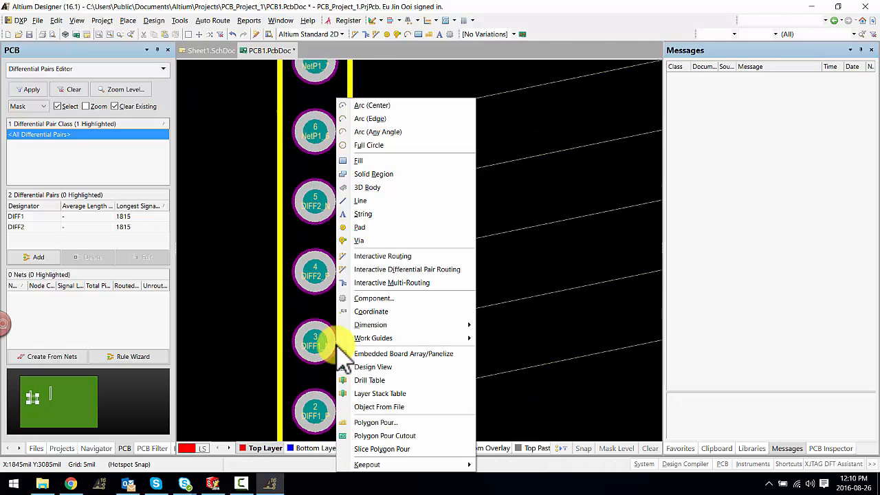
pyautogui.click(399, 269)
pyautogui.click(317, 202)
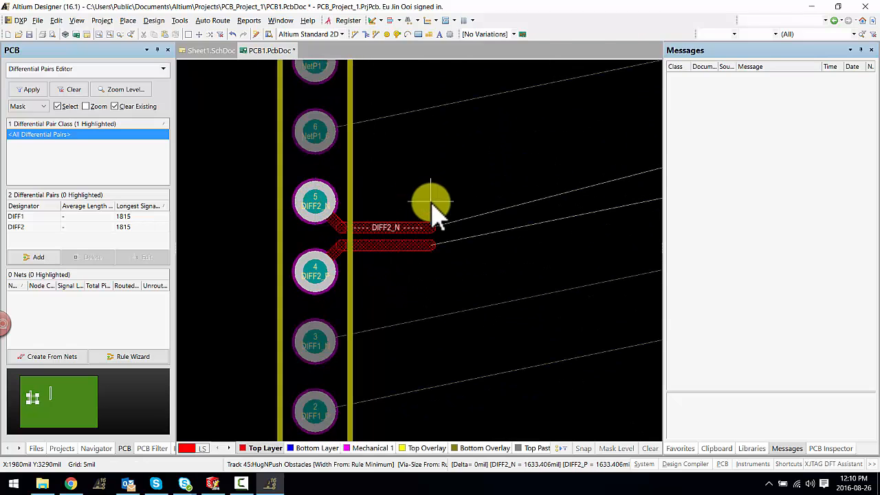
pyautogui.keyDown('ctrl'); pyautogui.click(430, 203); pyautogui.keyUp('ctrl')
# Step: Route the DIFF1 pair from P2 pads 2 and 3 around the outside of P2 and beneath the VCC trace past P1, at rule minimum width
pyautogui.click(317, 341)
pyautogui.scroll(-2, 296, 336)
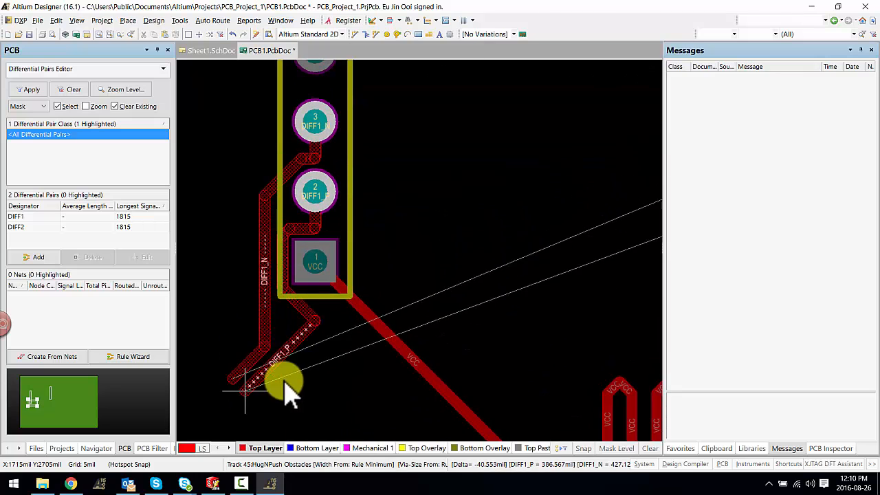
pyautogui.keyDown('ctrl'); pyautogui.scroll(-3, 299, 360); pyautogui.keyUp('ctrl')
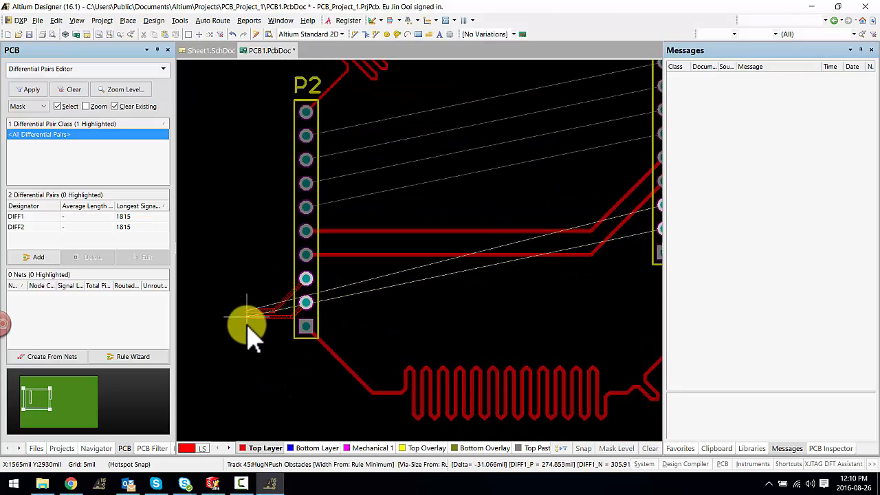
pyautogui.click(246, 319)
pyautogui.scroll(-3, 284, 392)
pyautogui.click(289, 373)
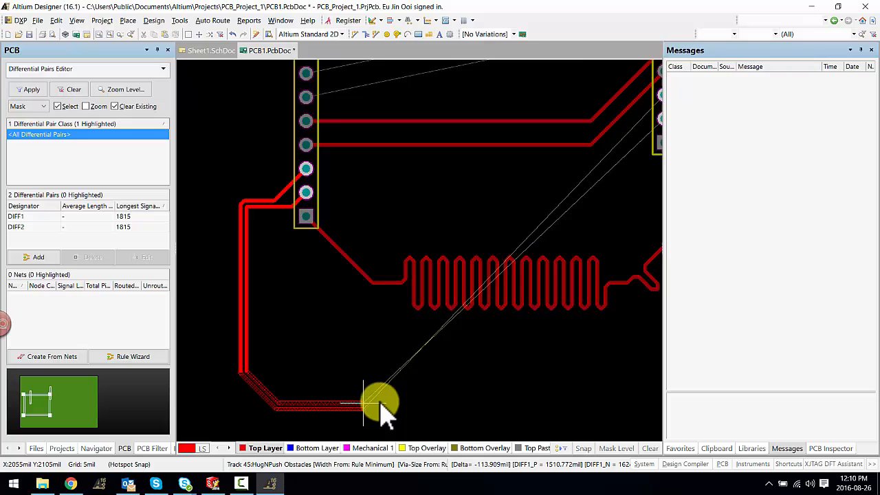
pyautogui.click(436, 410)
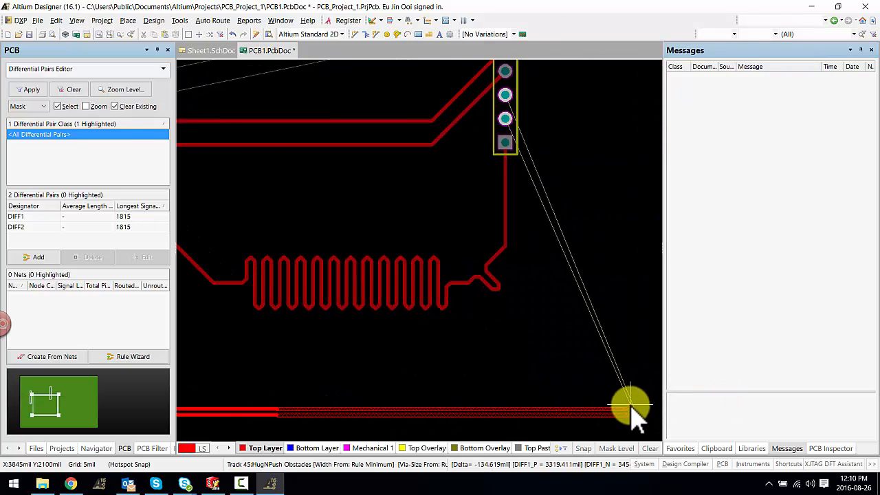
pyautogui.click(630, 410)
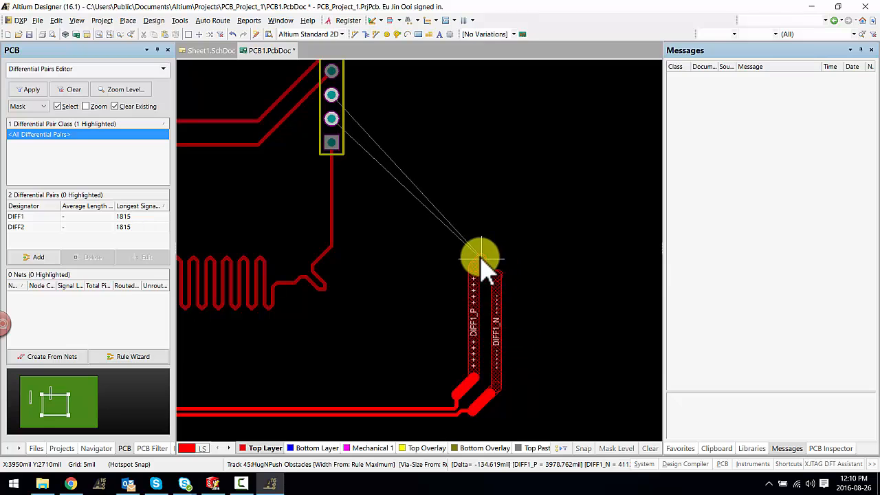
# Step: Continue the DIFF1 pair upward at rule maximum width and finish it at P1 pads 2 and 3
pyautogui.click(479, 255)
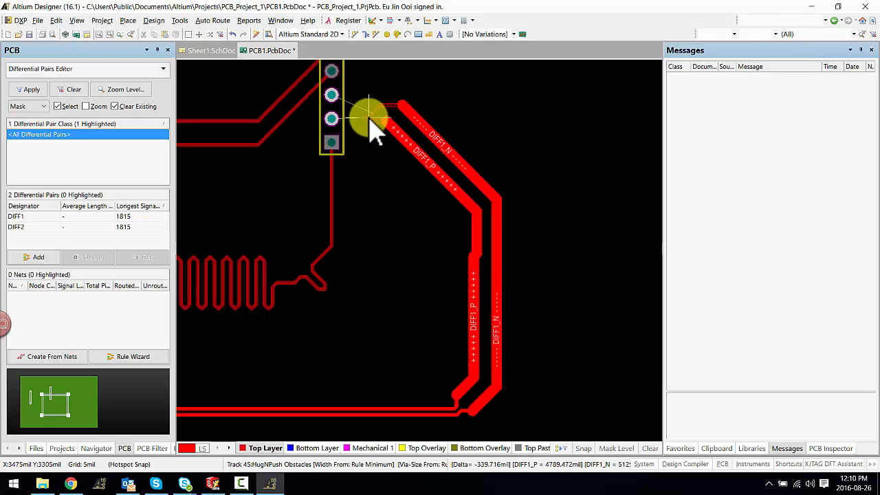
pyautogui.click(334, 120)
pyautogui.press('Escape')
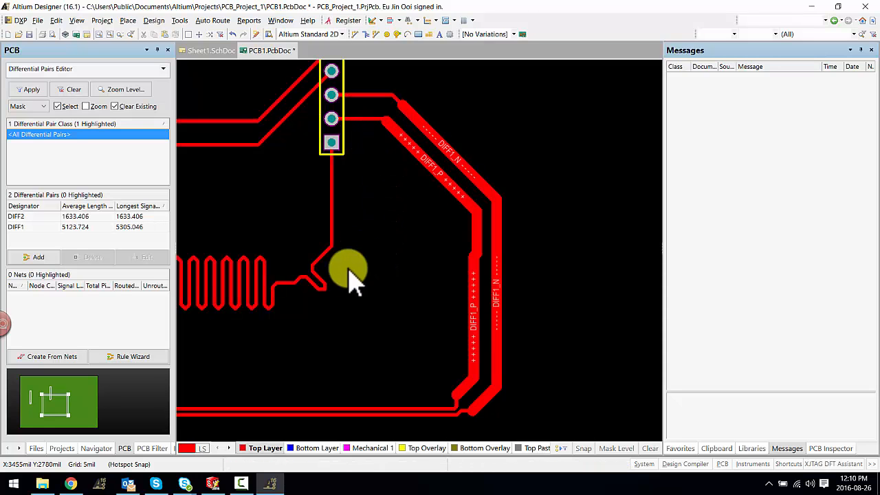
# Step: Start Interactive Diff Pair Length Tuning on DIFF1's horizontal run and draw an accordion along it with an adjusted corner mitre
pyautogui.keyDown('ctrl'); pyautogui.scroll(-6, 348, 286); pyautogui.keyUp('ctrl')
pyautogui.moveTo(348, 287); pyautogui.dragTo(596, 264, button='right')
pyautogui.keyDown('ctrl'); pyautogui.scroll(5, 461, 332); pyautogui.keyUp('ctrl')
pyautogui.moveTo(459, 326); pyautogui.dragTo(400, 350, button='right')
pyautogui.press('t')
pyautogui.click(442, 400)
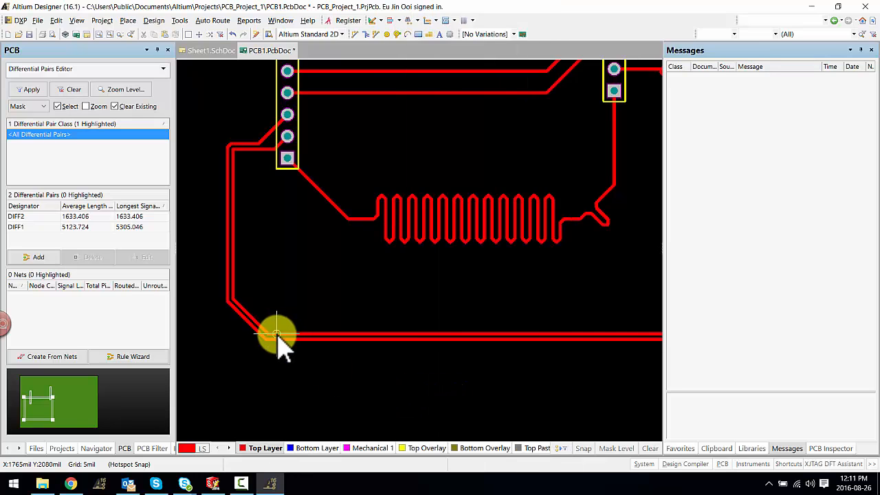
pyautogui.click(277, 336)
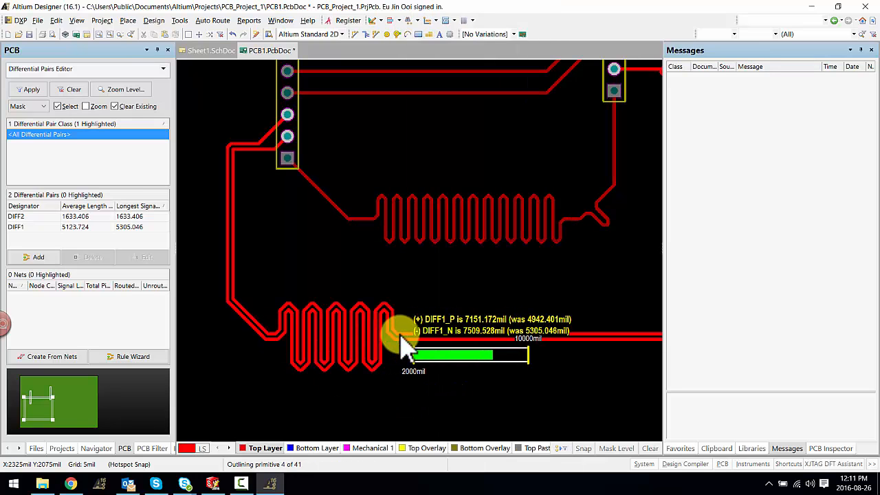
pyautogui.press('1')
pyautogui.press('1')
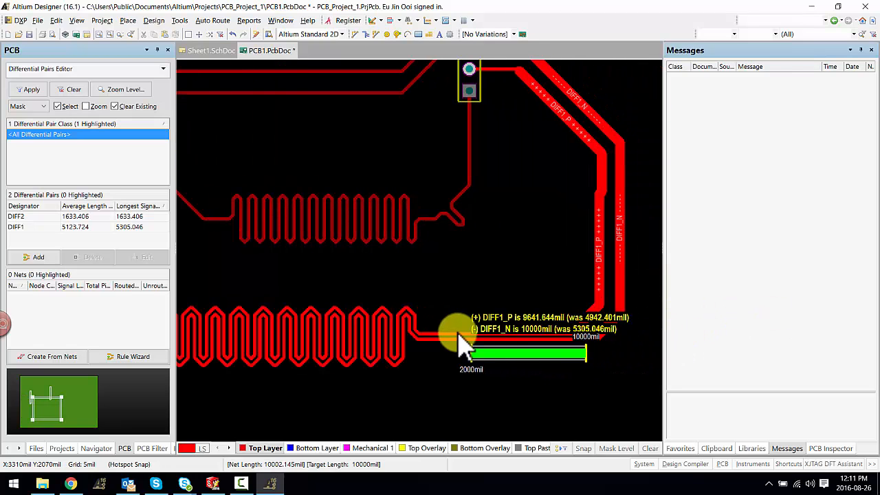
# Step: Accept the rule-based 10000mil target length and the Mitered with Lines style, and place the DIFF1 accordion
pyautogui.press('Tab')
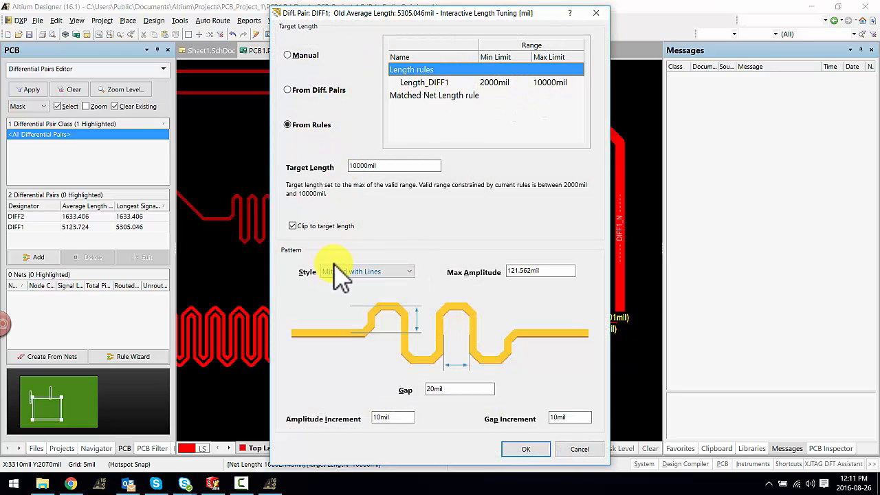
pyautogui.press('Return')
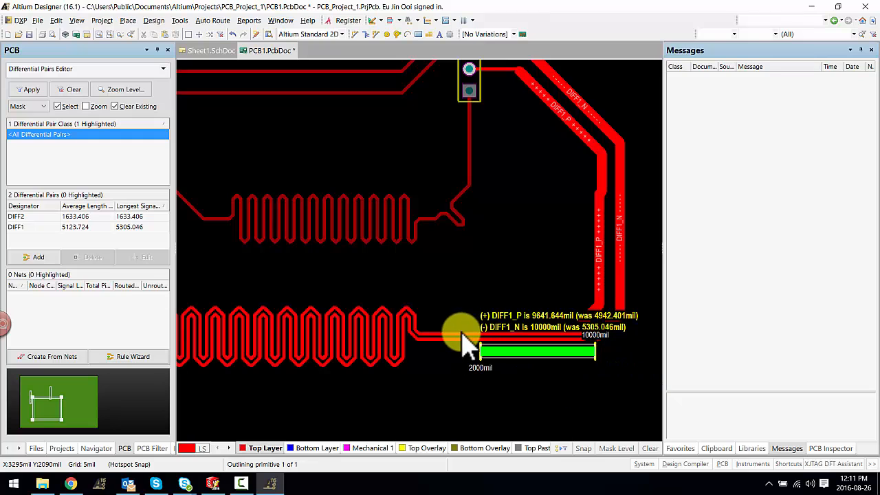
pyautogui.click(447, 351)
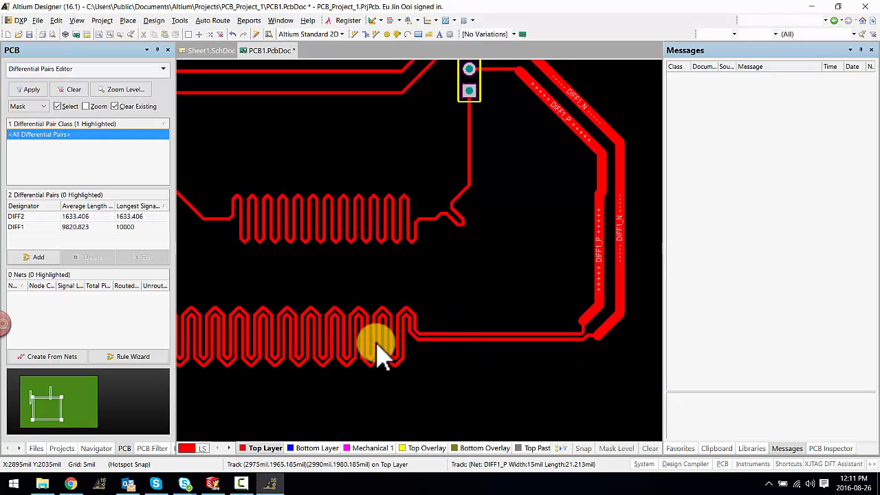
# Step: Inspect the DIFF1 accordion up close and select the DIFF1 pair to check the lengths of its two nets
pyautogui.keyDown('ctrl'); pyautogui.scroll(-2, 350, 344); pyautogui.keyUp('ctrl')
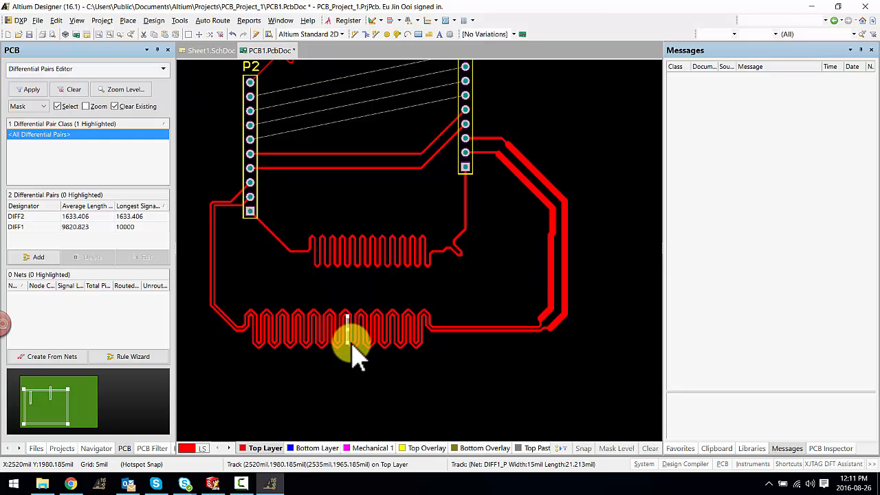
pyautogui.keyDown('ctrl'); pyautogui.scroll(3, 251, 319); pyautogui.keyUp('ctrl')
pyautogui.click(246, 296)
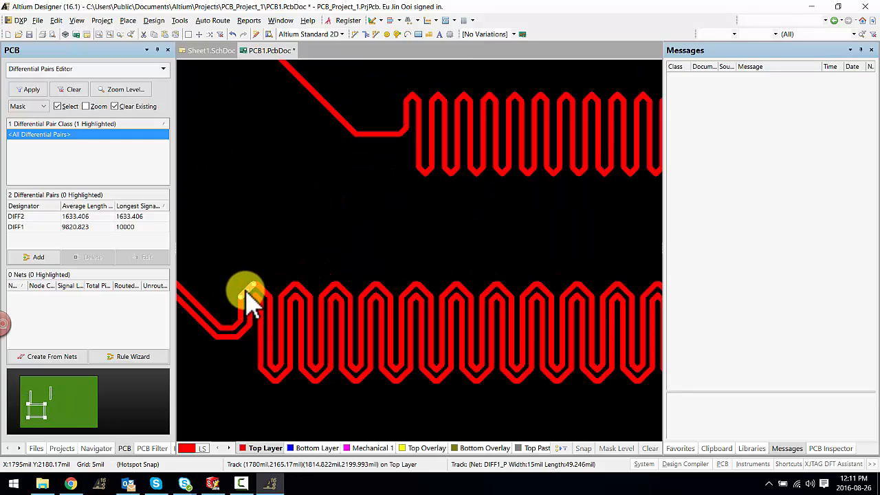
pyautogui.click(78, 226)
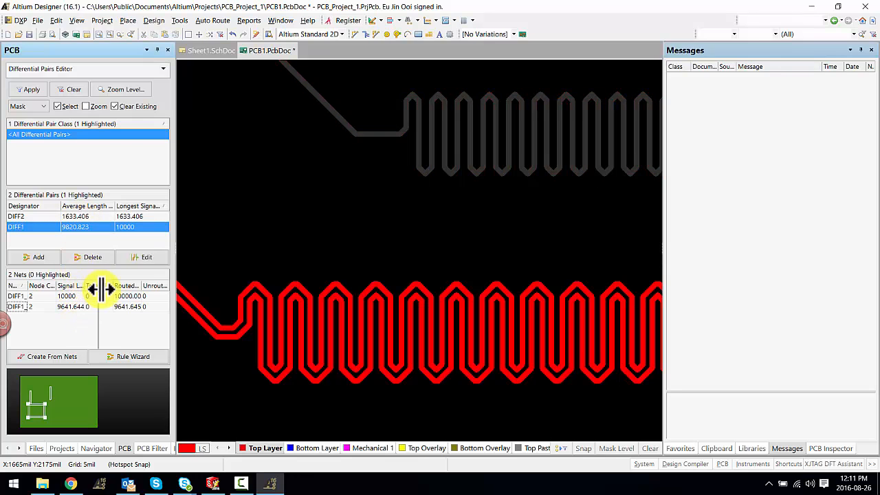
# Step: Run the design rule check for the DIFF1 matched lengths rule and close the Design Rule Verification Report
pyautogui.keyDown('ctrl'); pyautogui.scroll(-1, 344, 275); pyautogui.keyUp('ctrl')
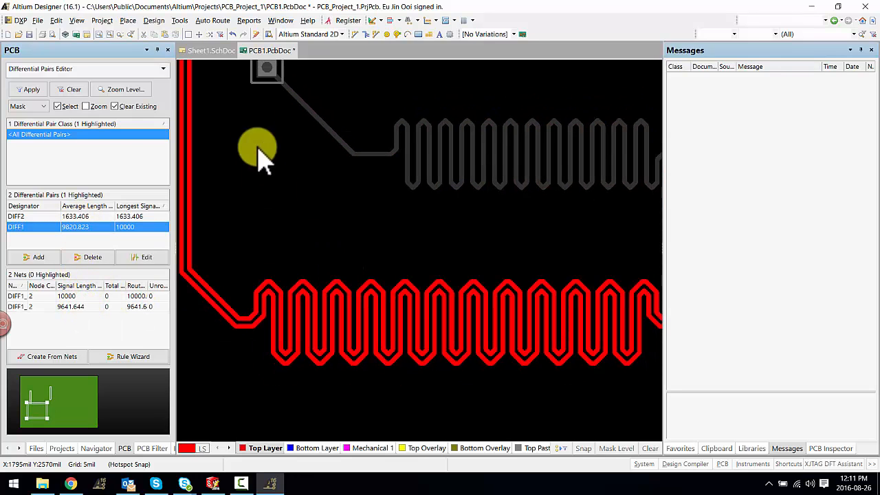
pyautogui.click(179, 20)
pyautogui.click(251, 400)
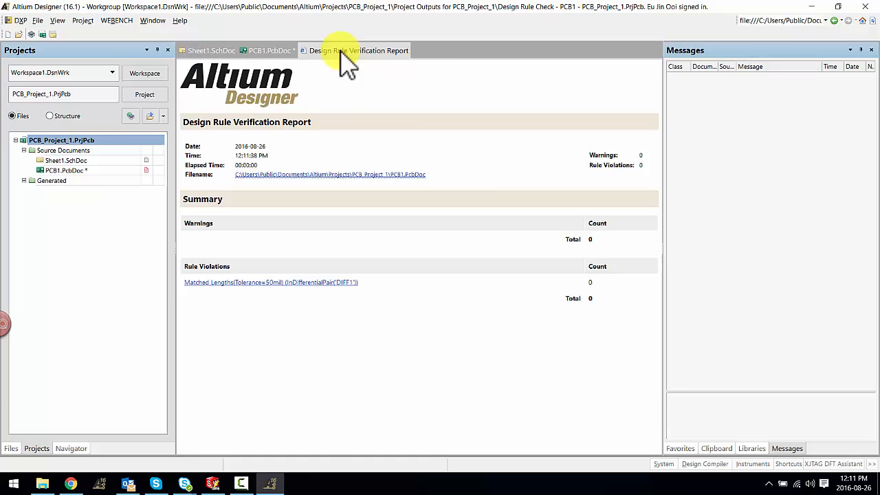
pyautogui.rightClick(344, 53)
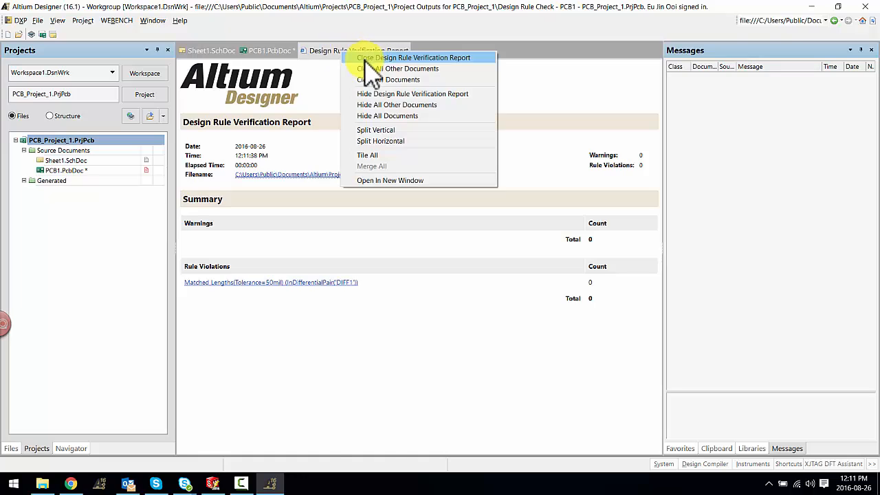
pyautogui.click(367, 58)
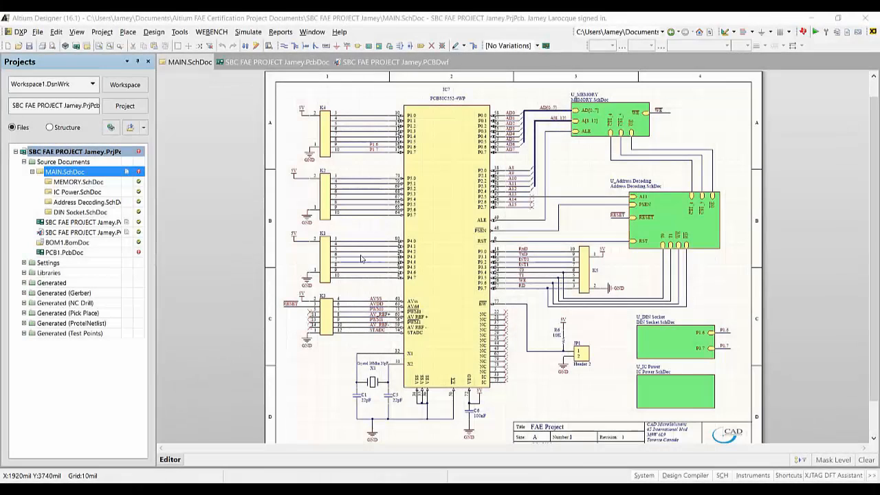
# Step: Add a new project variant named Variant 2 to the SBC FAE project
pyautogui.click(102, 32)
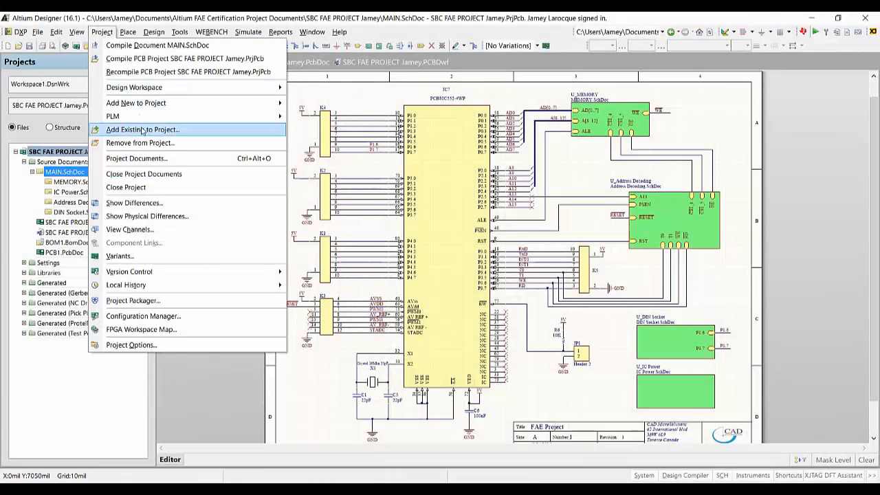
pyautogui.click(183, 259)
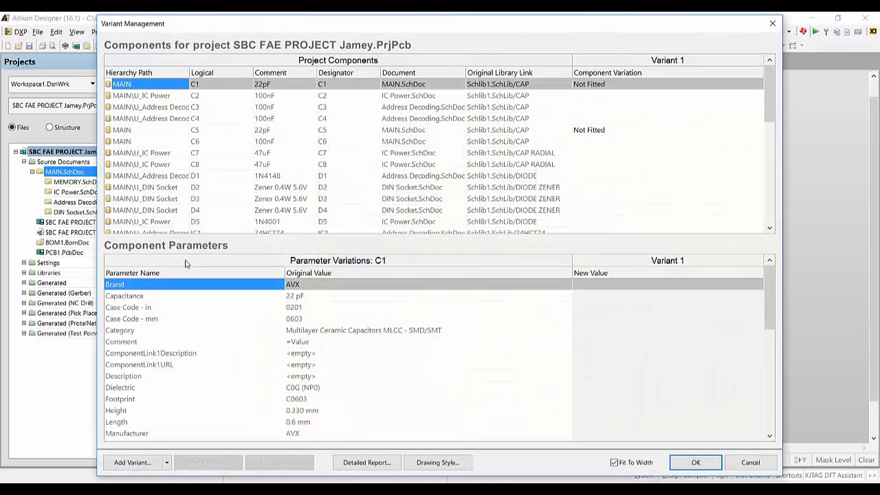
pyautogui.click(132, 462)
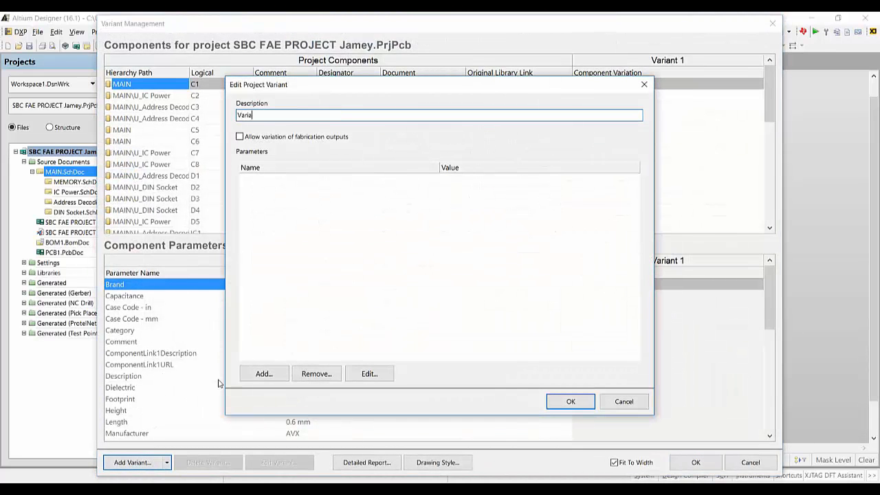
pyautogui.write('2')
pyautogui.press('Return')
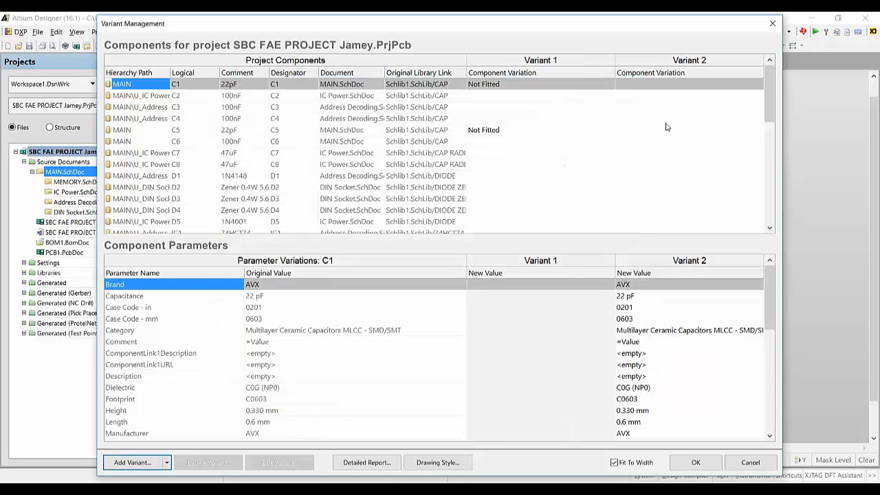
# Step: Set component IC7 to Not Fitted in Variant 2
pyautogui.moveTo(761, 103); pyautogui.dragTo(757, 146)
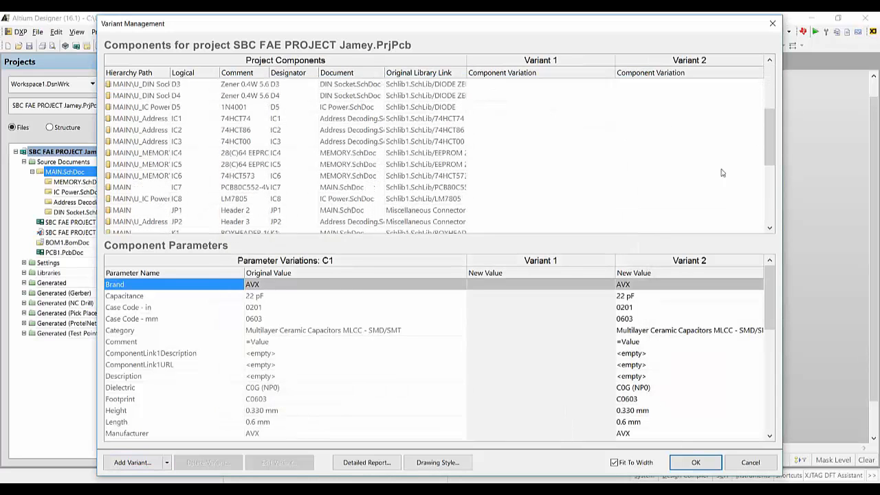
pyautogui.click(691, 188)
pyautogui.click(759, 186)
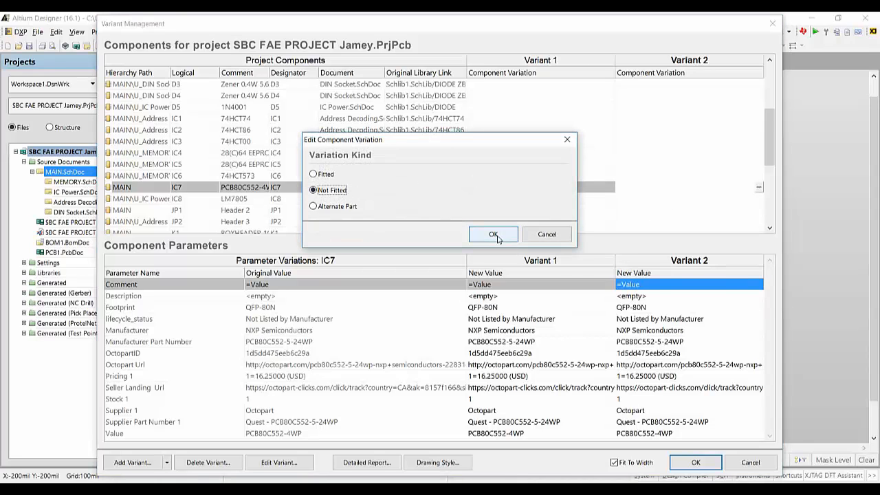
pyautogui.click(494, 234)
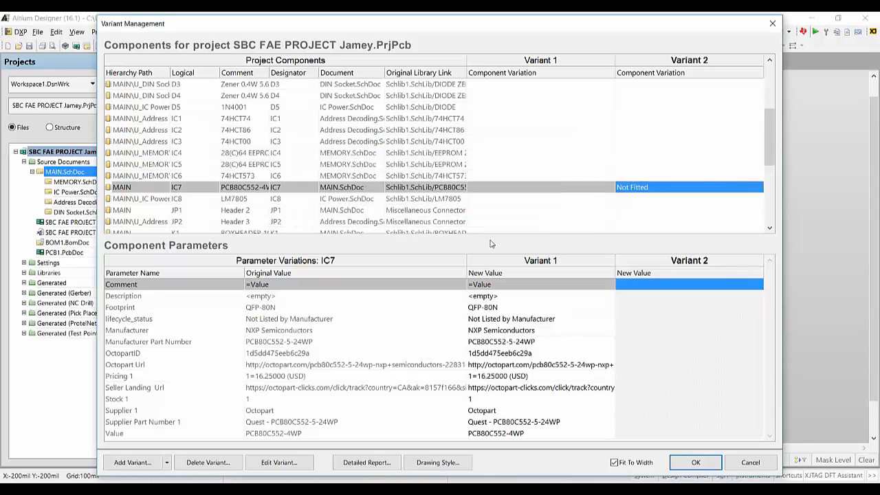
# Step: Accept the variant drawing style with the red cross for unfitted schematic components and apply the variant settings
pyautogui.click(428, 462)
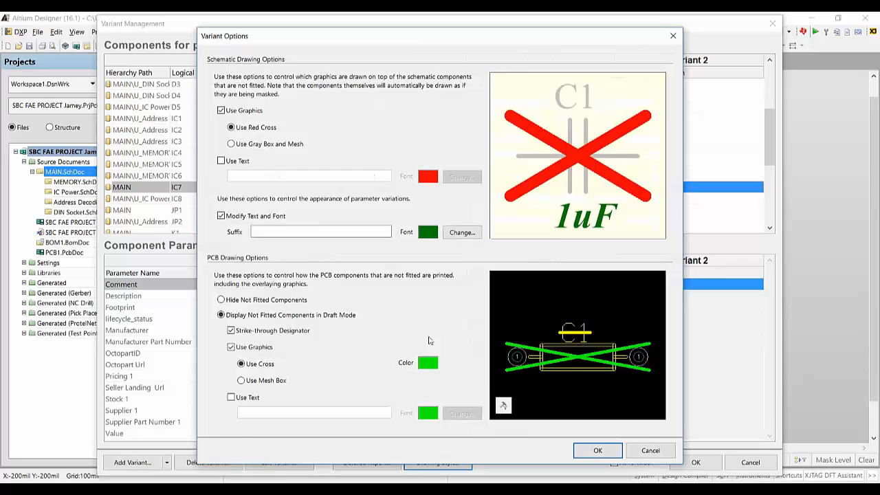
pyautogui.click(597, 451)
pyautogui.click(695, 463)
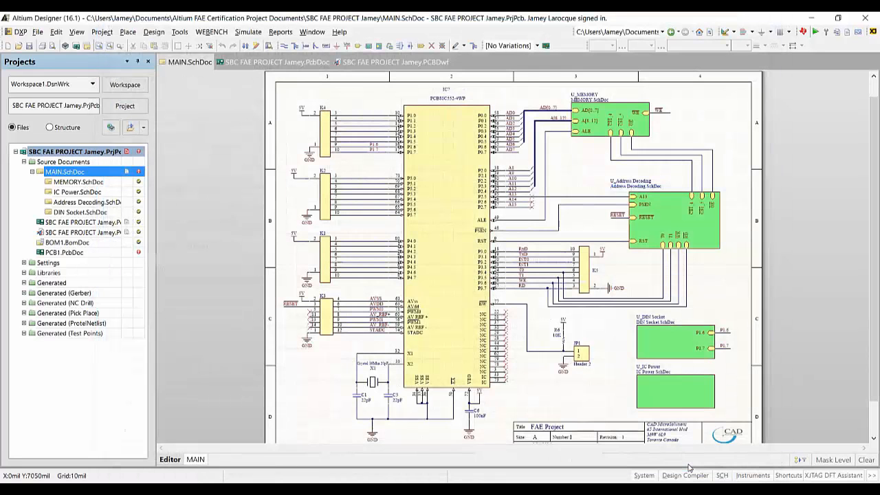
# Step: Show the compiled view of the MAIN schematic and make Variant 2 the current variant
pyautogui.click(196, 460)
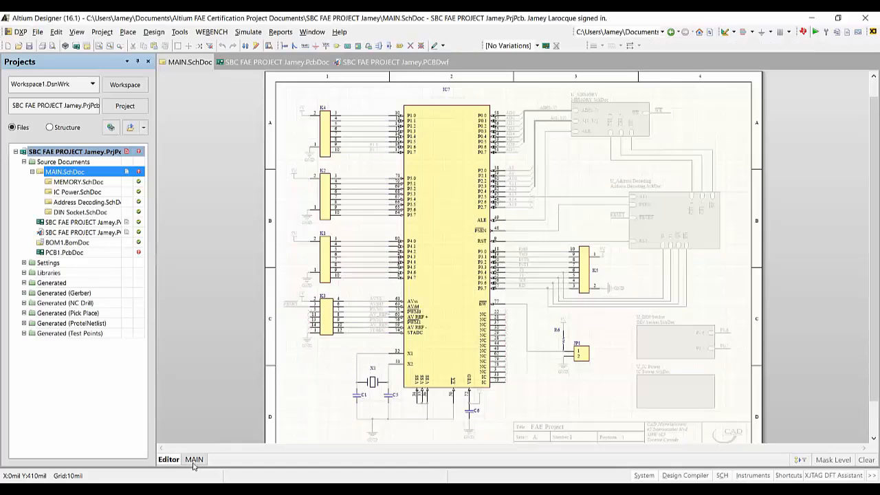
pyautogui.click(536, 46)
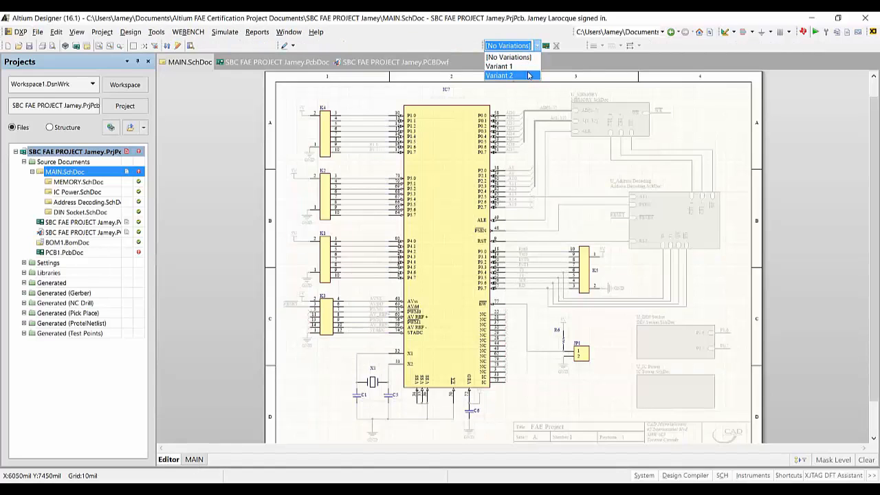
pyautogui.click(527, 76)
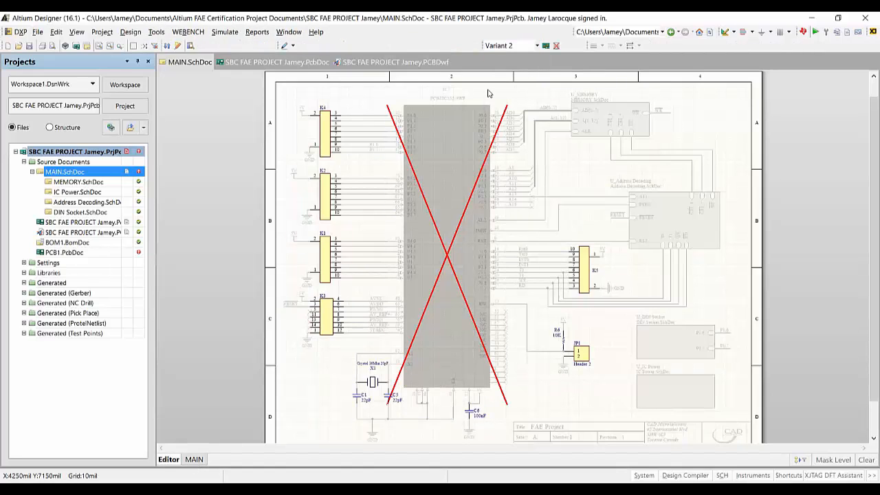
# Step: Open the SBC FAE project's PCB document and examine IC7's location in a tilted 3D view
pyautogui.click(268, 63)
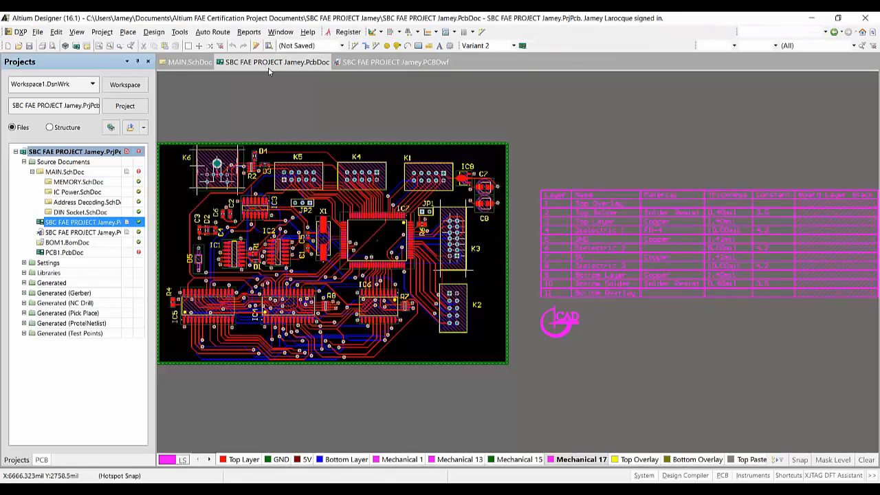
pyautogui.keyDown('ctrl'); pyautogui.scroll(2, 172, 245); pyautogui.keyUp('ctrl')
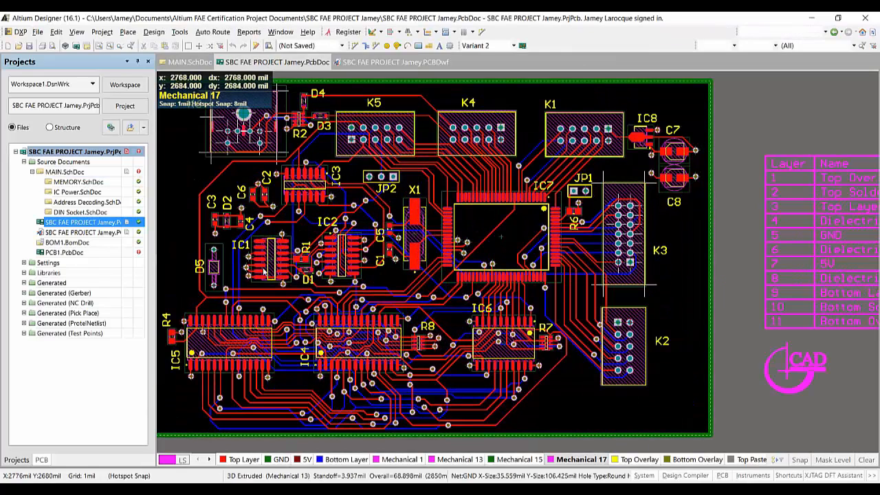
pyautogui.press('3')
pyautogui.keyDown('ctrl'); pyautogui.scroll(2, 508, 279); pyautogui.keyUp('ctrl')
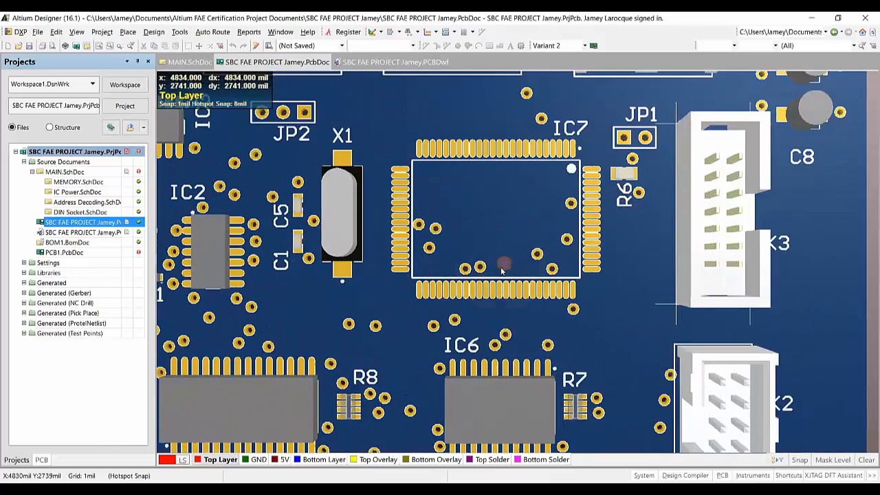
pyautogui.keyDown('shift'); pyautogui.moveTo(481, 252); pyautogui.dragTo(530, 110, button='right'); pyautogui.keyUp('shift')
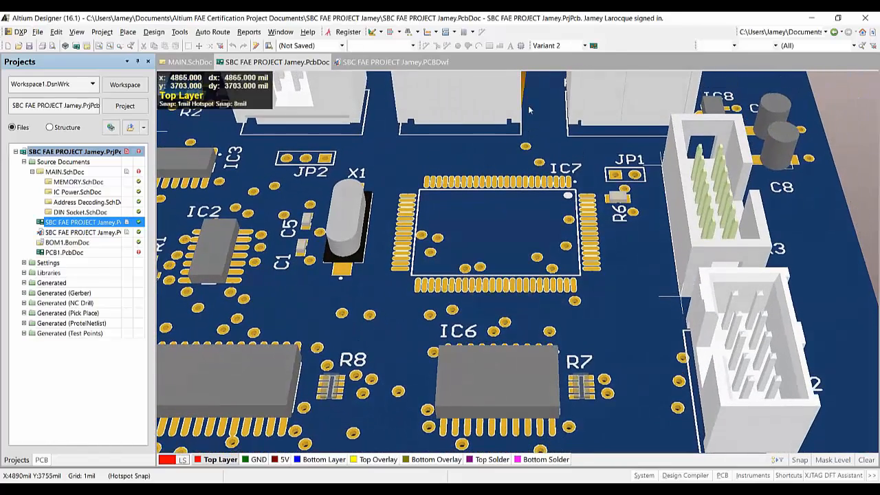
# Step: Compare IC7 on the 3D board by alternating between No Variations and Variant 2, and return to the 2D layout
pyautogui.click(585, 46)
pyautogui.click(575, 58)
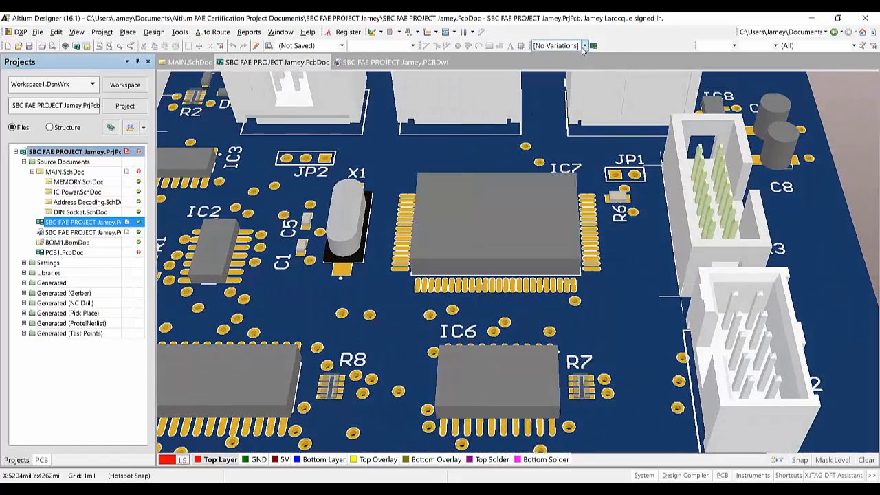
pyautogui.click(585, 46)
pyautogui.click(567, 76)
pyautogui.click(586, 46)
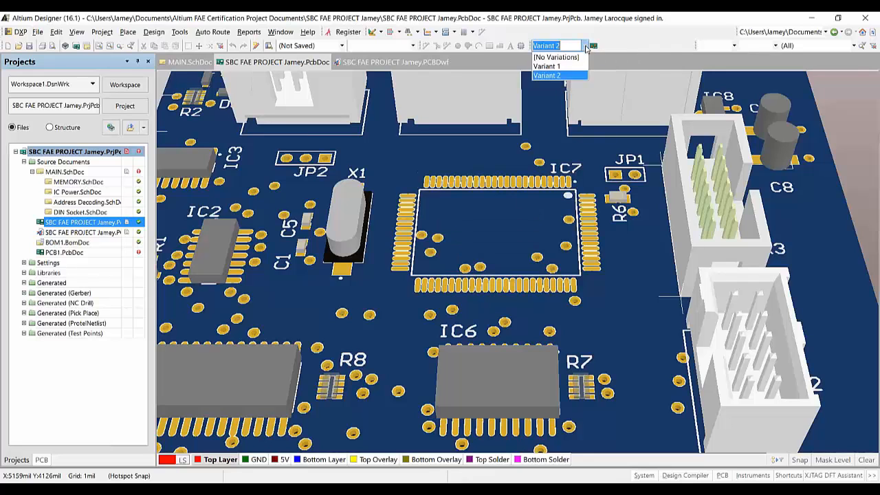
pyautogui.click(576, 58)
pyautogui.click(585, 46)
pyautogui.click(569, 77)
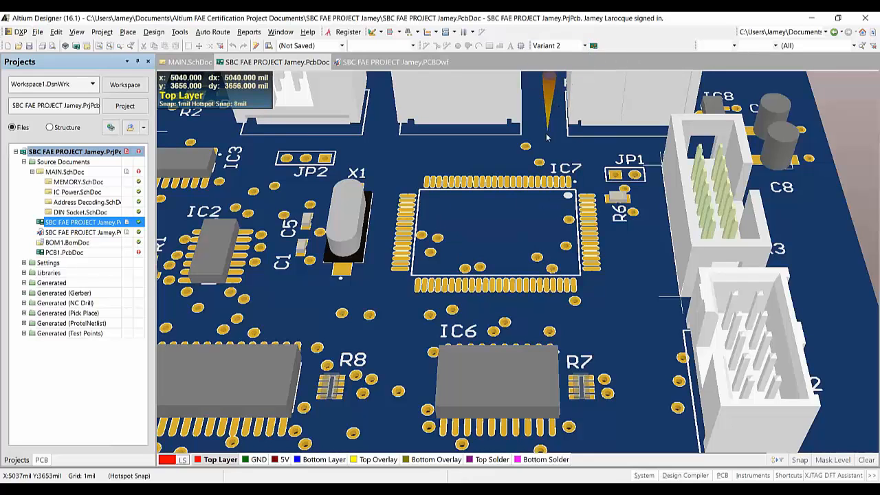
pyautogui.keyDown('shift'); pyautogui.moveTo(510, 163); pyautogui.dragTo(503, 291, button='right'); pyautogui.keyUp('shift')
pyautogui.press('2')
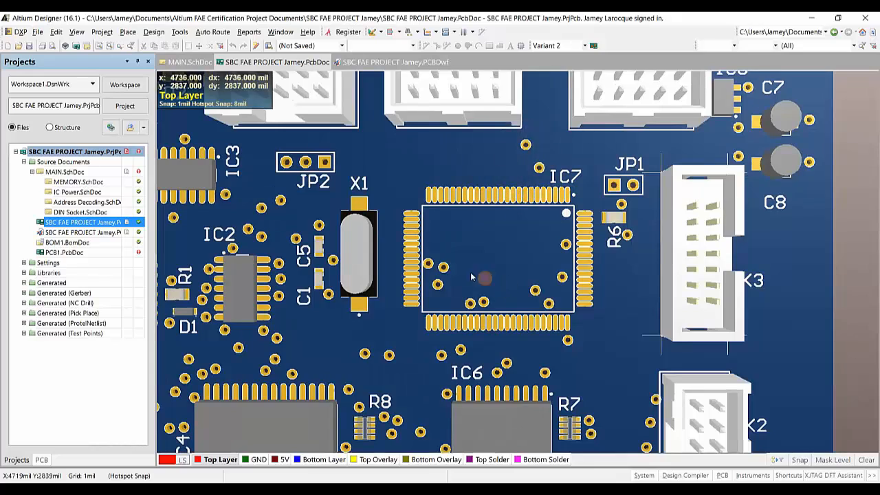
# Step: Open the project's PCBDwf drawing document and bring up the top-side board assembly view on page 4
pyautogui.doubleClick(98, 233)
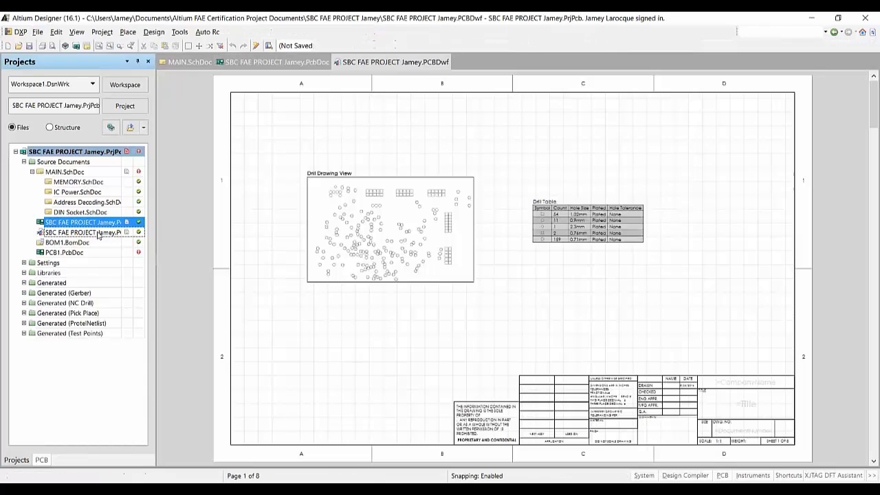
pyautogui.scroll(-6, 511, 289)
pyautogui.scroll(-10, 512, 289)
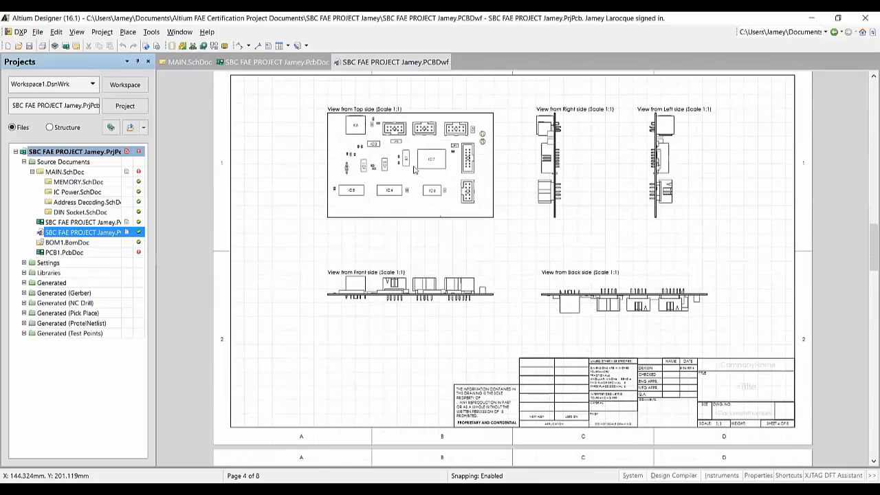
pyautogui.keyDown('ctrl'); pyautogui.scroll(5, 415, 170); pyautogui.keyUp('ctrl')
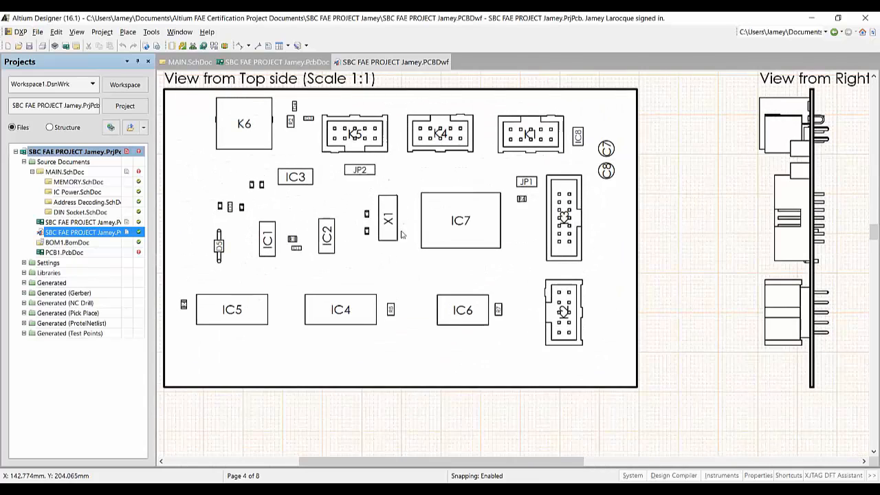
# Step: Set the top-side board assembly view's variation to Variant 2 and update the drawing
pyautogui.doubleClick(392, 272)
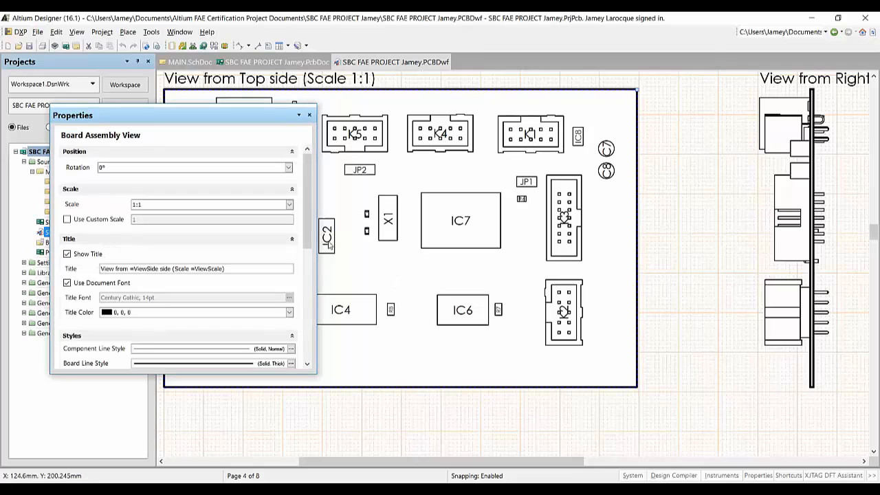
pyautogui.moveTo(309, 234); pyautogui.dragTo(280, 337)
pyautogui.click(289, 281)
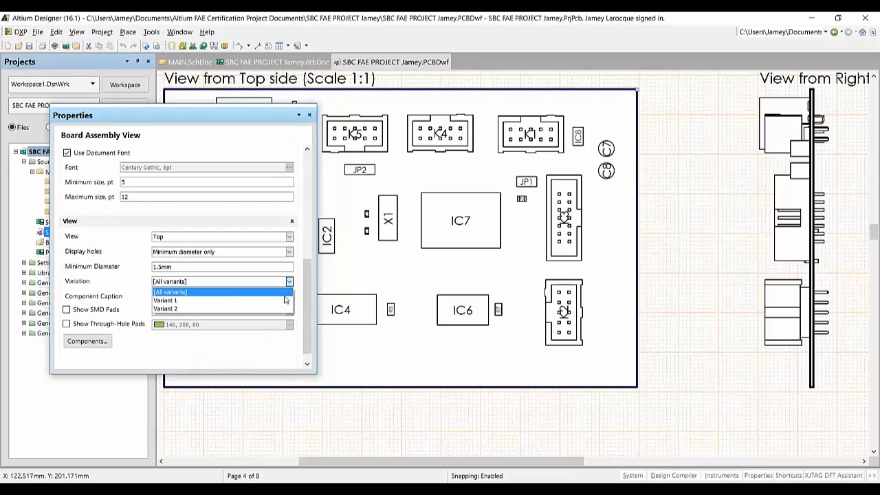
pyautogui.click(275, 311)
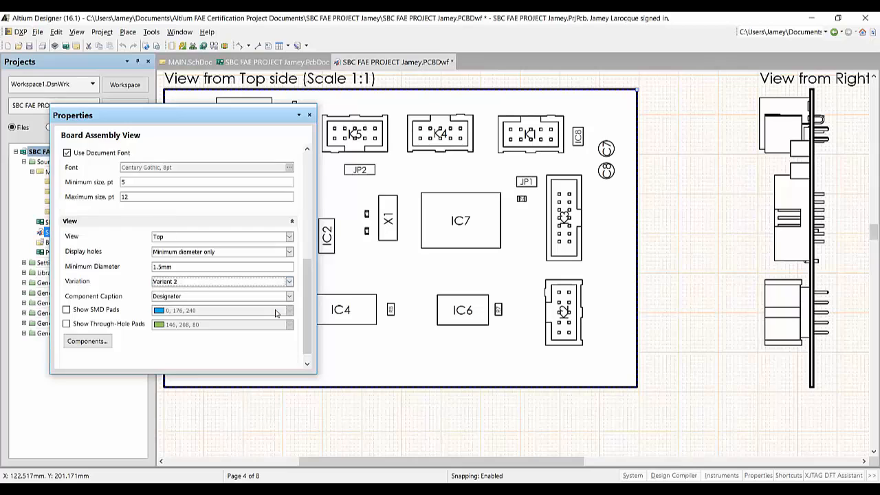
pyautogui.click(309, 115)
pyautogui.rightClick(332, 199)
pyautogui.click(363, 216)
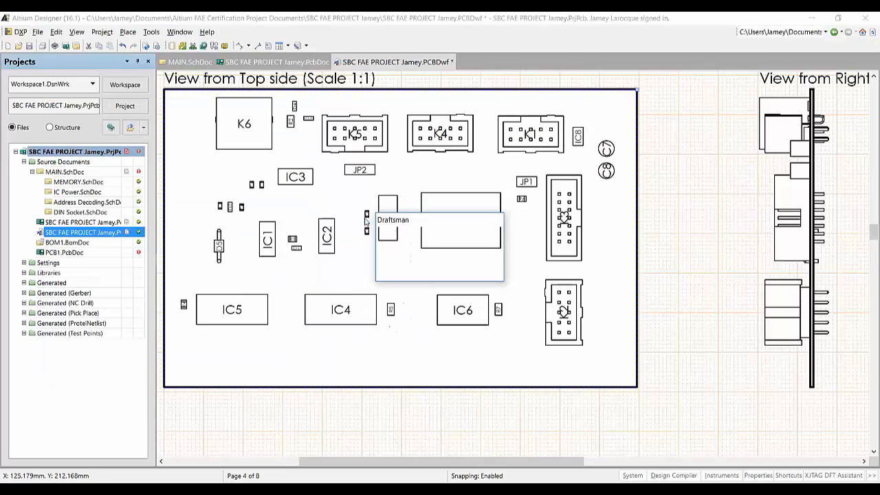
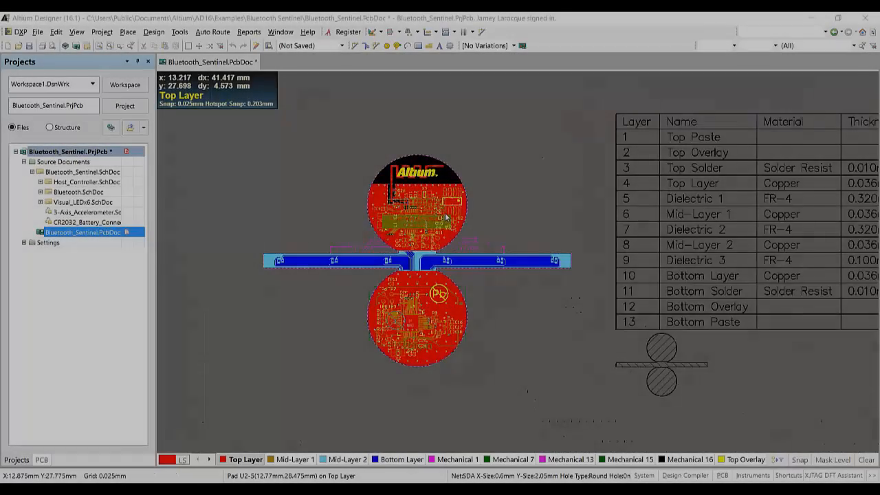
pyautogui.keyDown('ctrl'); pyautogui.scroll(5, 446, 217); pyautogui.keyUp('ctrl')
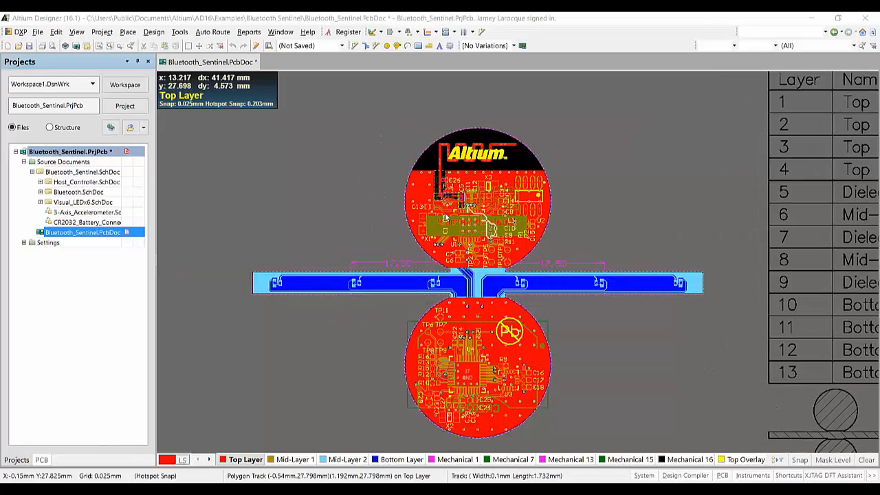
pyautogui.keyDown('ctrl'); pyautogui.scroll(-5, 446, 217); pyautogui.keyUp('ctrl')
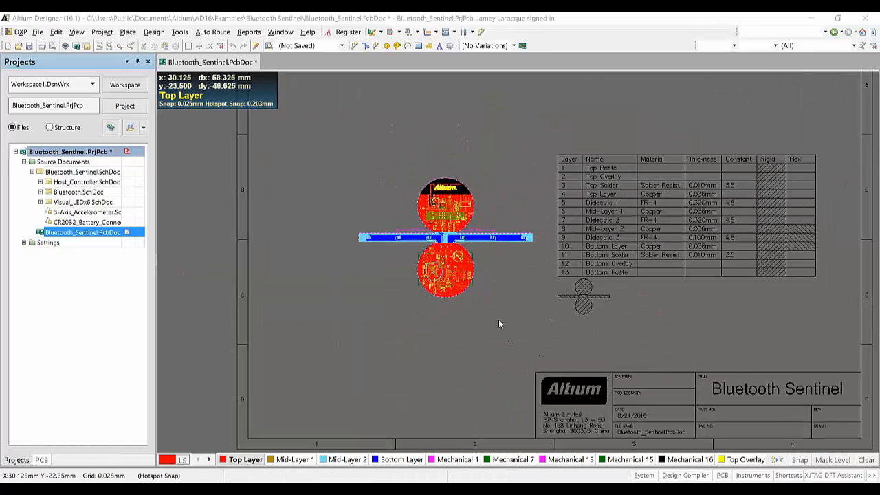
pyautogui.keyDown('ctrl'); pyautogui.scroll(4, 451, 244); pyautogui.keyUp('ctrl')
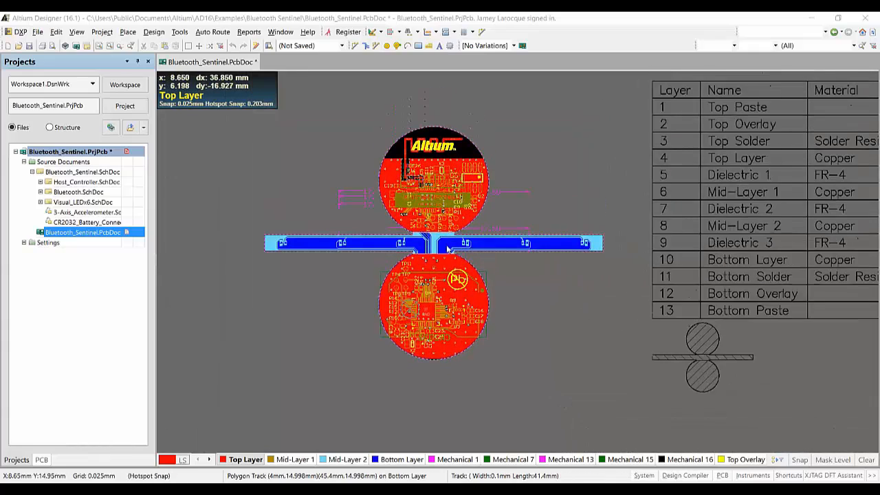
# Step: Open the Bluetooth Sentinel board's Layer Stack Manager and inspect its drill pairs and impedance formulas without changing them
pyautogui.keyDown('ctrl'); pyautogui.scroll(3, 447, 249); pyautogui.keyUp('ctrl')
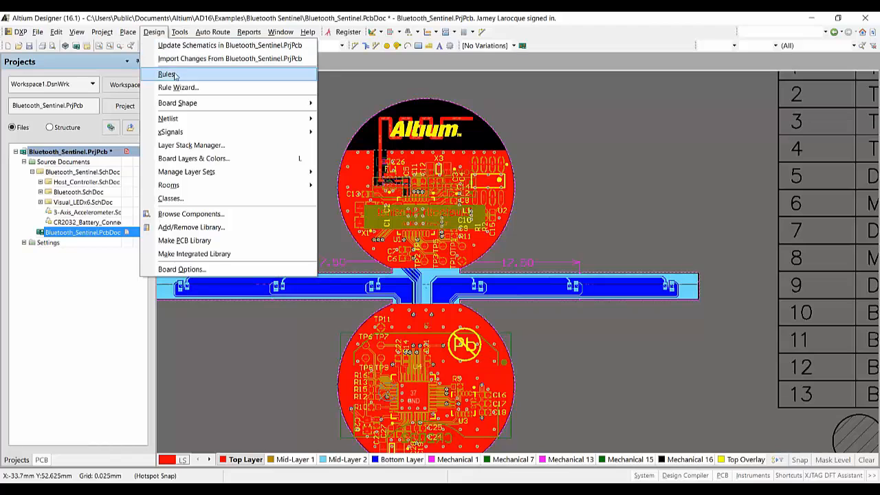
pyautogui.click(204, 145)
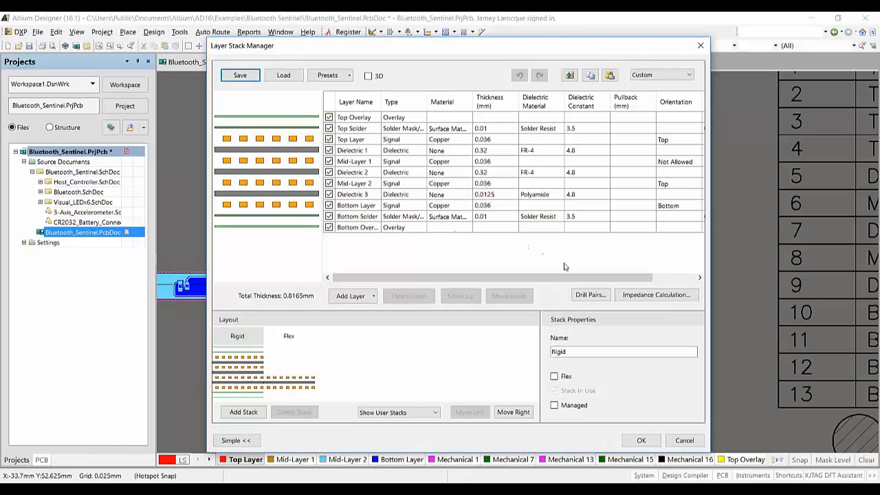
pyautogui.click(589, 295)
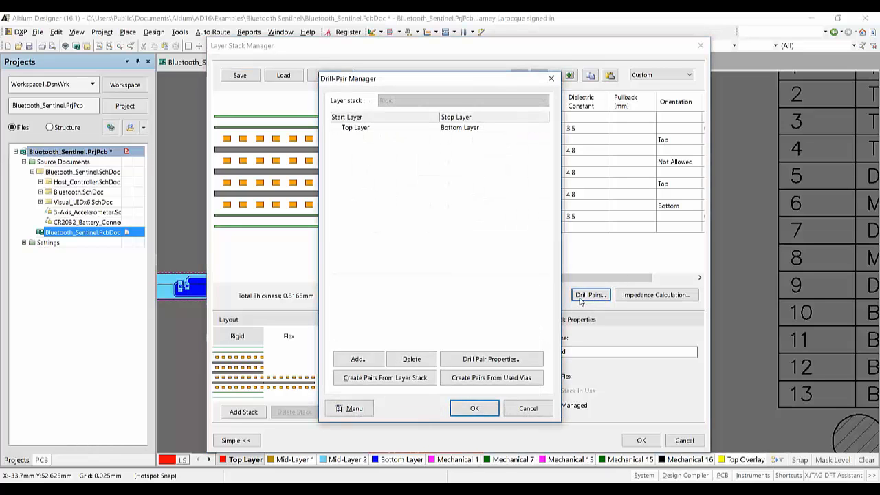
pyautogui.click(528, 408)
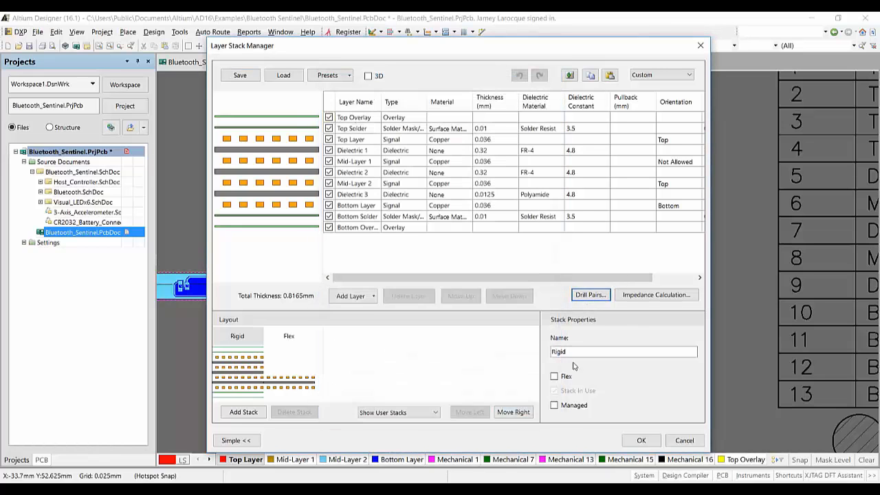
pyautogui.click(634, 296)
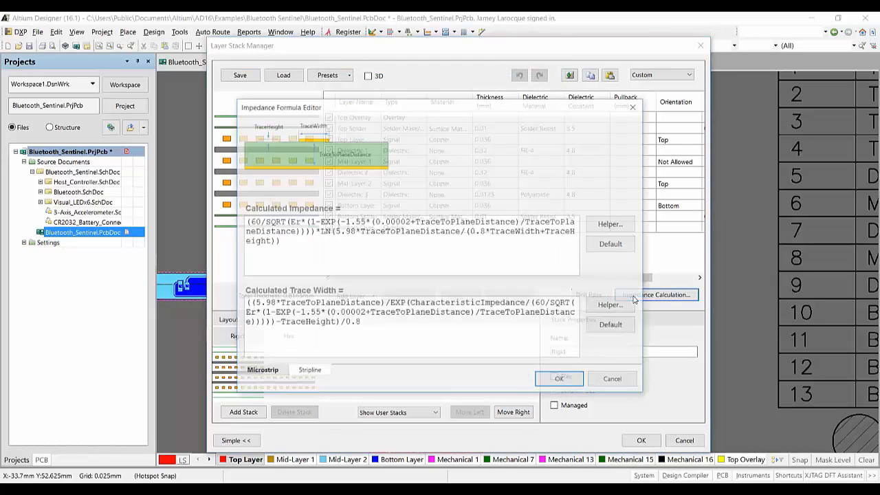
pyautogui.click(601, 383)
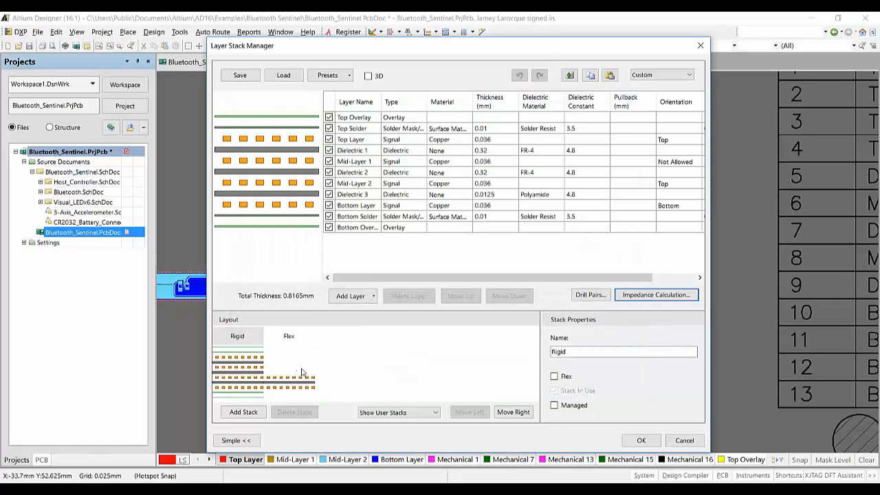
# Step: Inspect the Rigid and Flex stacks in the layout, collapse the Layer Stack Manager to its simple form and close it
pyautogui.click(301, 372)
pyautogui.click(251, 383)
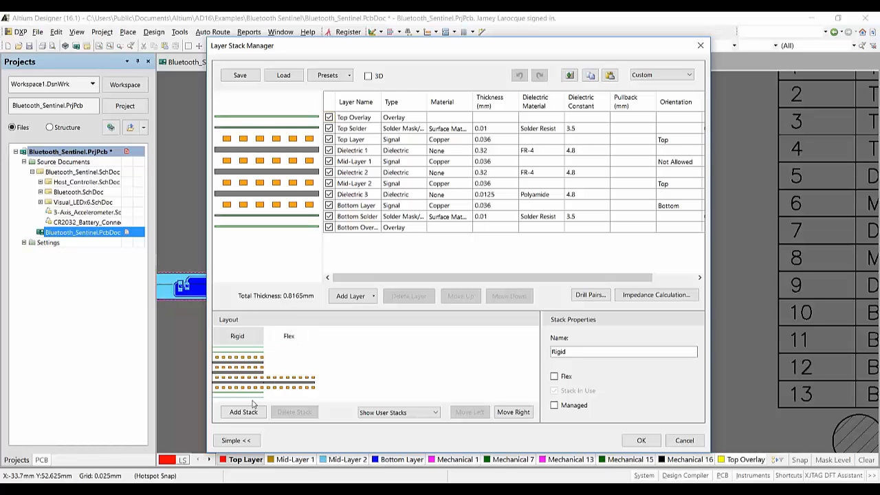
pyautogui.click(236, 441)
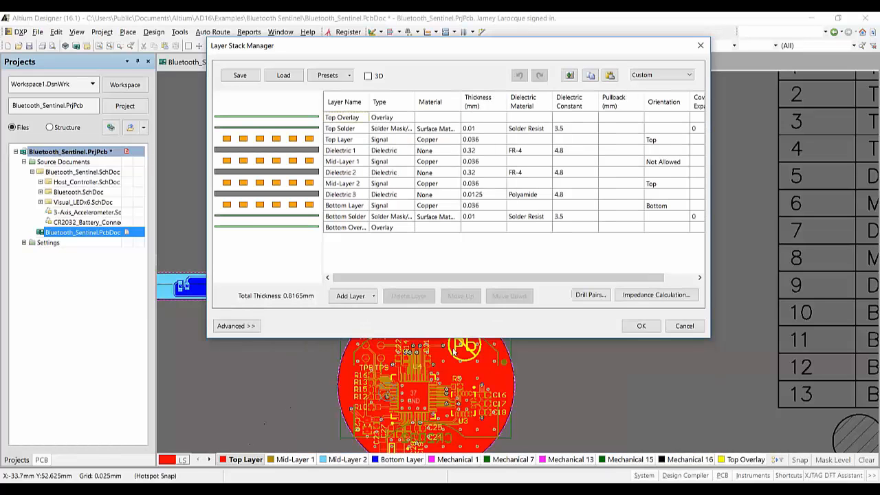
pyautogui.click(642, 326)
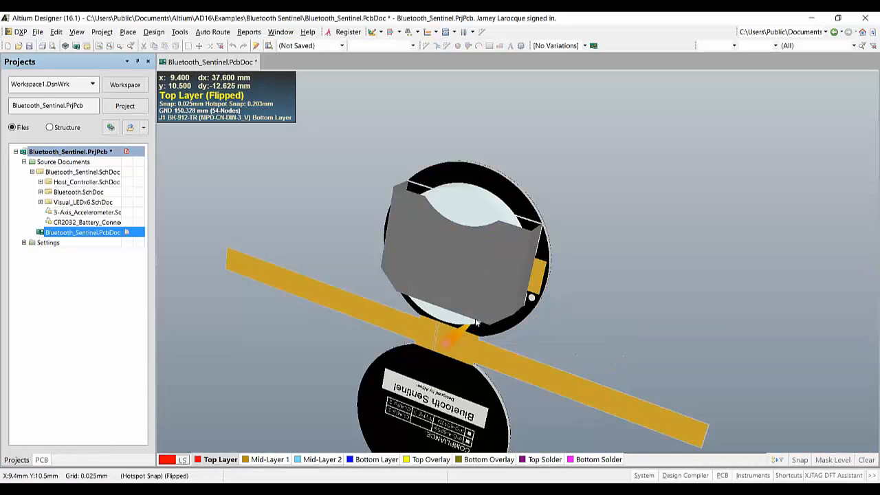
# Step: Reset the 3D board's orientation, flip it to show the top side, and tilt it for a perspective view
pyautogui.press('0')
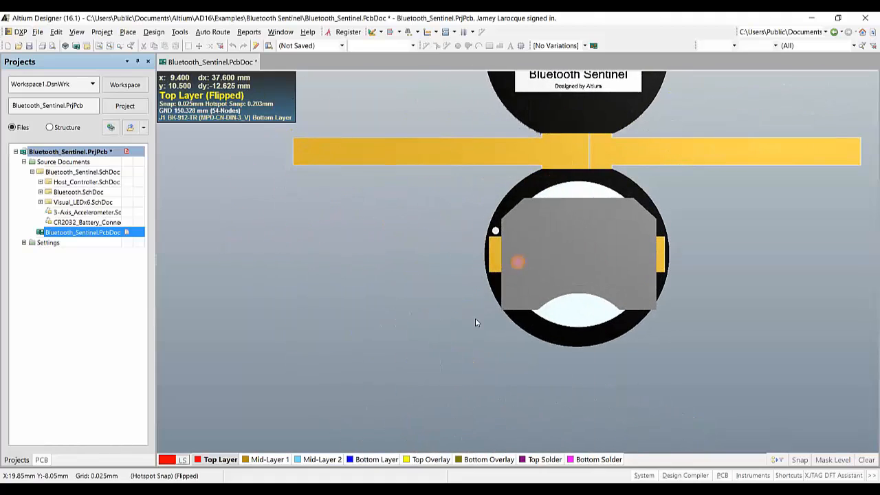
pyautogui.hotkey('ctrl', 'f')
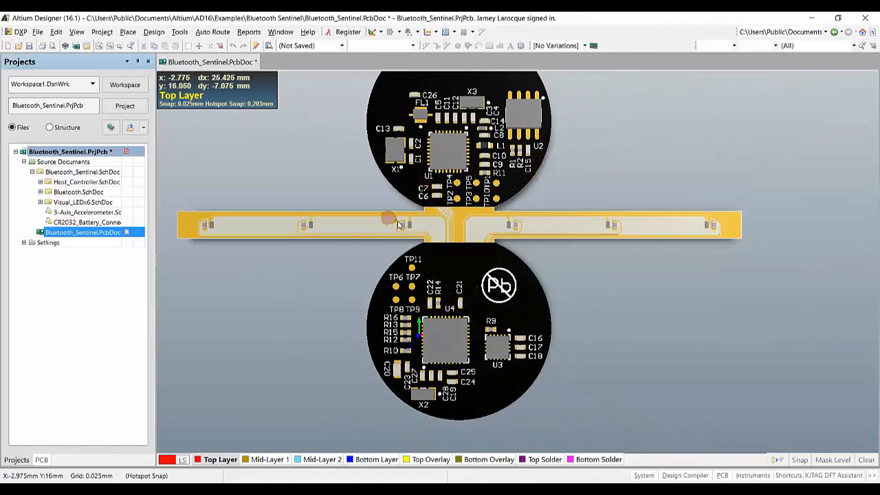
pyautogui.press('shift')
pyautogui.keyDown('shift'); pyautogui.moveTo(382, 232); pyautogui.dragTo(412, 218, button='right'); pyautogui.keyUp('shift')
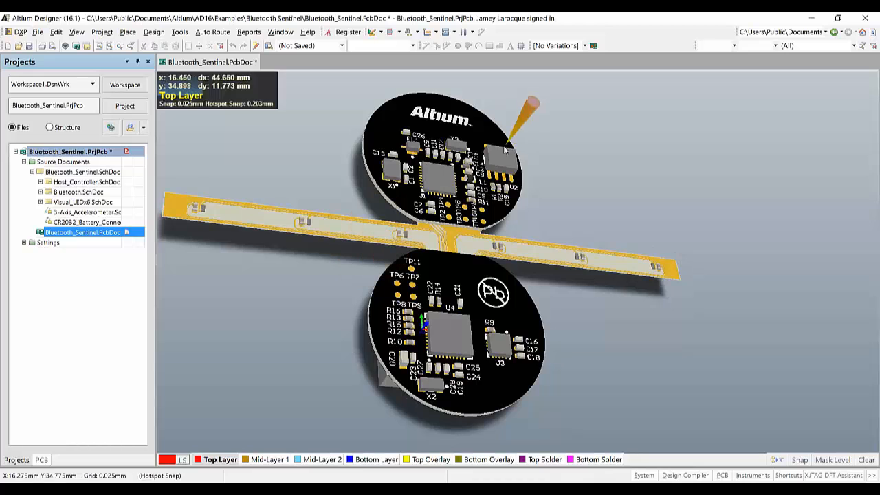
# Step: Fold the rigid-flex board in 3D, inspect the folded assembly from its edge and top, and unfold it
pyautogui.press('5')
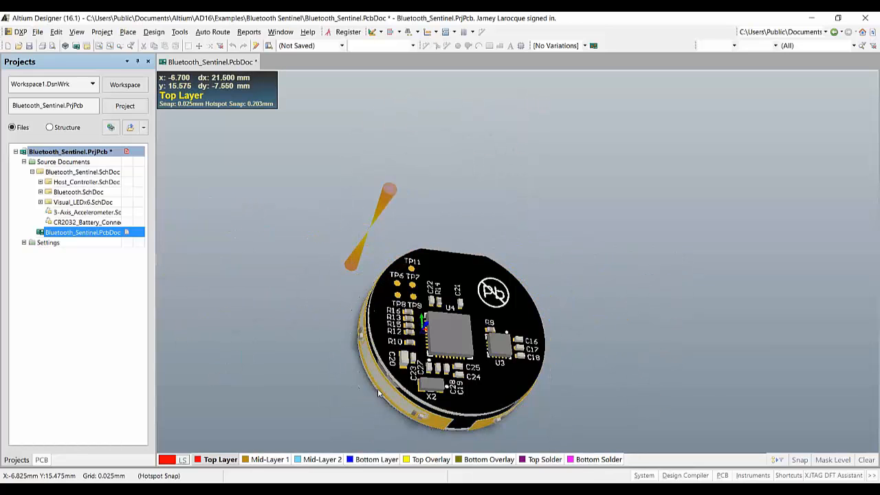
pyautogui.keyDown('ctrl'); pyautogui.scroll(1, 375, 391); pyautogui.keyUp('ctrl')
pyautogui.keyDown('shift'); pyautogui.moveTo(383, 369); pyautogui.dragTo(452, 224, button='right'); pyautogui.keyUp('shift')
pyautogui.scroll(-3, 460, 227)
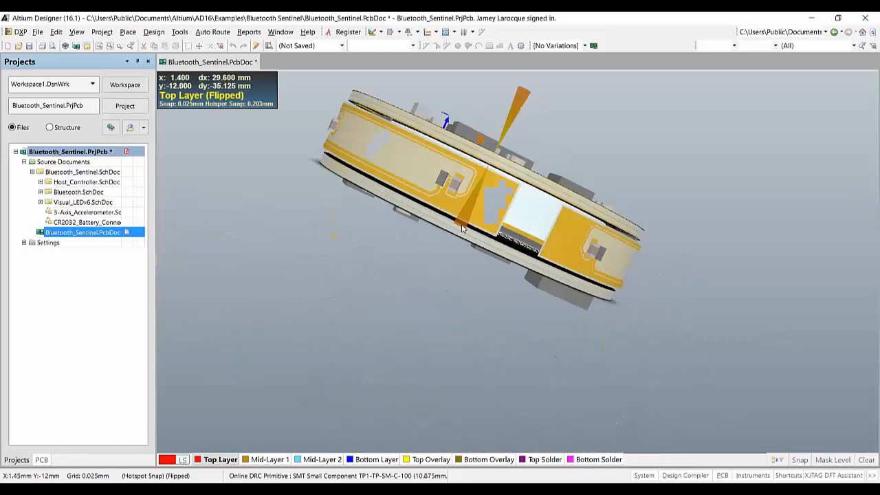
pyautogui.keyDown('shift'); pyautogui.moveTo(513, 214); pyautogui.dragTo(372, 260, button='right'); pyautogui.keyUp('shift')
pyautogui.keyDown('ctrl'); pyautogui.scroll(-4, 373, 259); pyautogui.keyUp('ctrl')
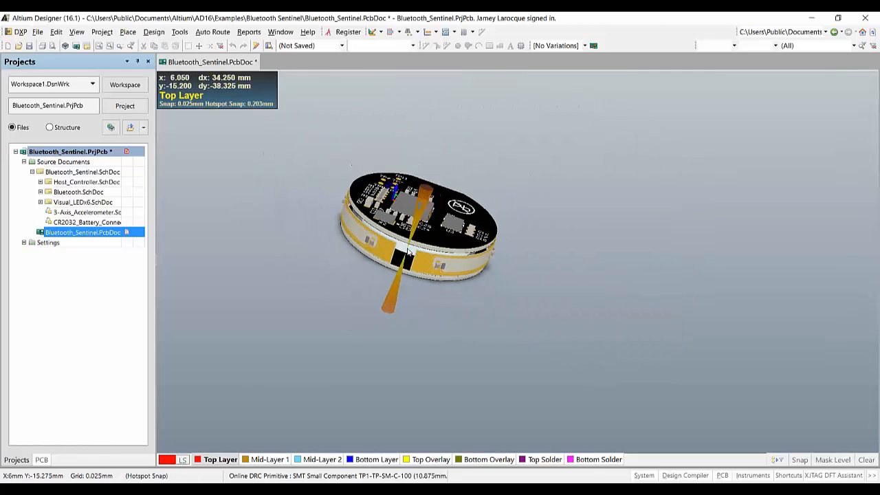
pyautogui.press('5')
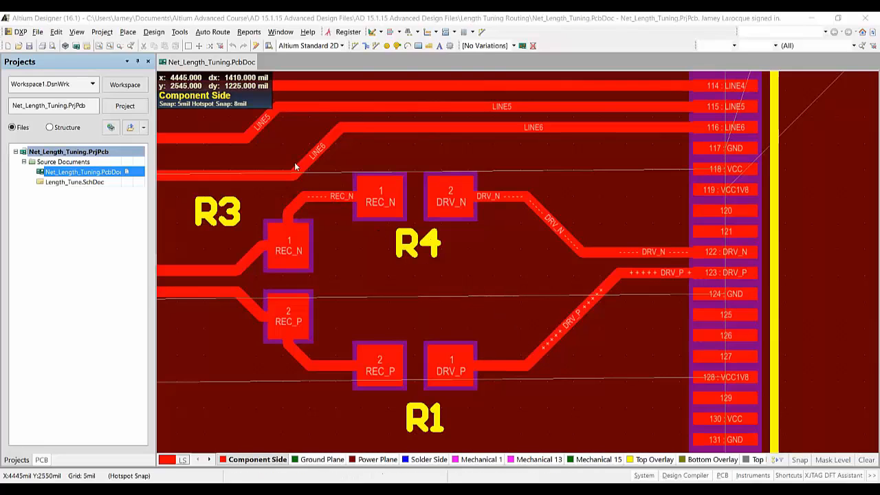
# Step: Open the Net_Length_Tuning board's design rules and review the SignalStimulus_N rule under Signal Integrity
pyautogui.click(157, 33)
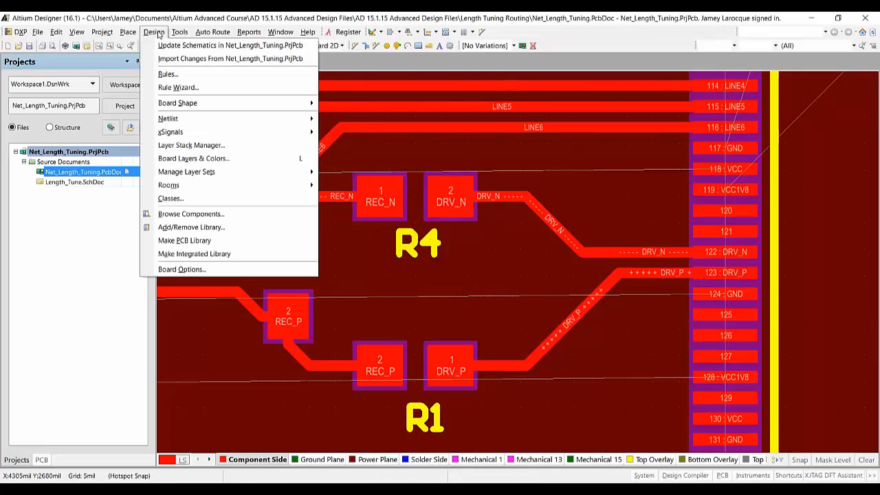
pyautogui.click(210, 74)
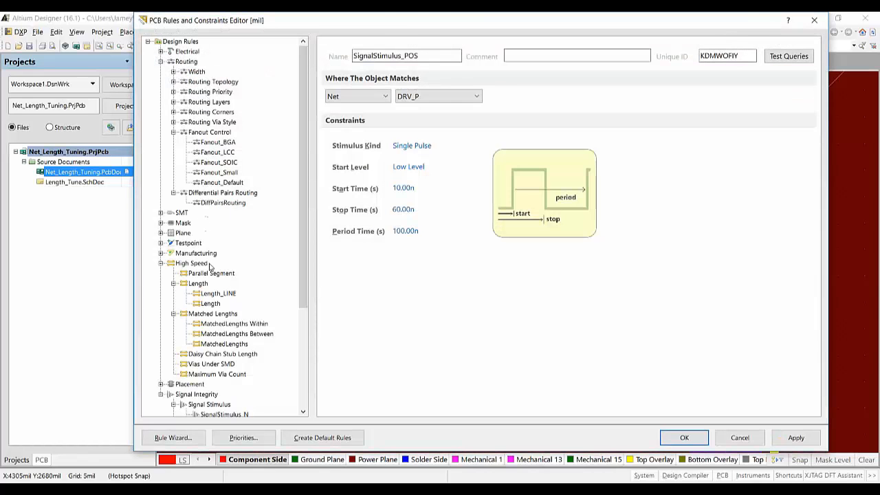
pyautogui.scroll(-5, 219, 295)
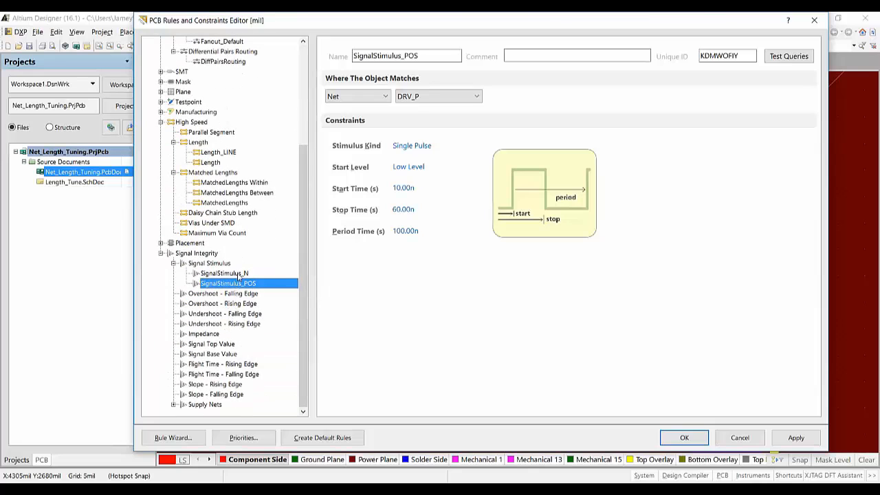
pyautogui.click(238, 273)
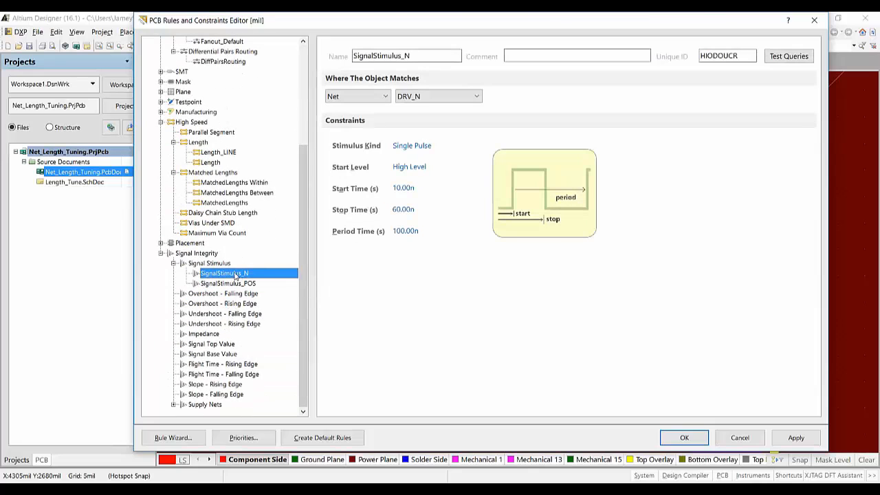
# Step: Review the three matched length rules: MatchedLengths Within, MatchedLengths Between and MatchedLengths
pyautogui.scroll(2, 234, 275)
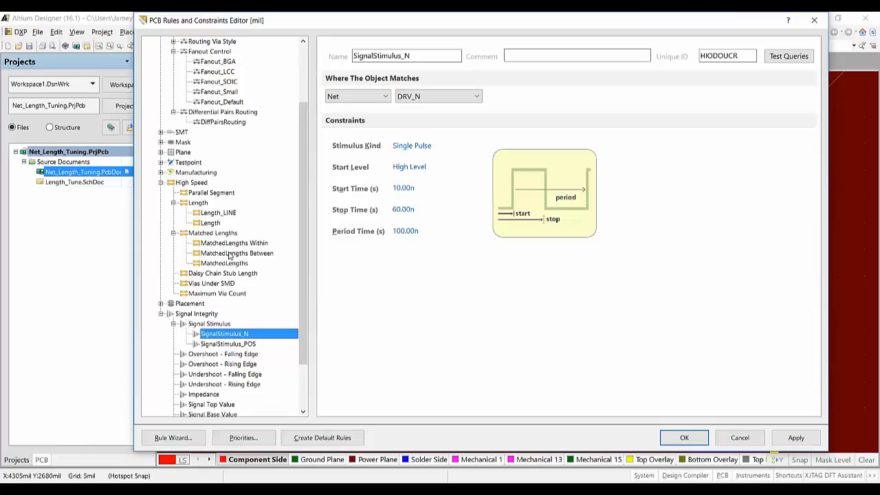
pyautogui.click(230, 244)
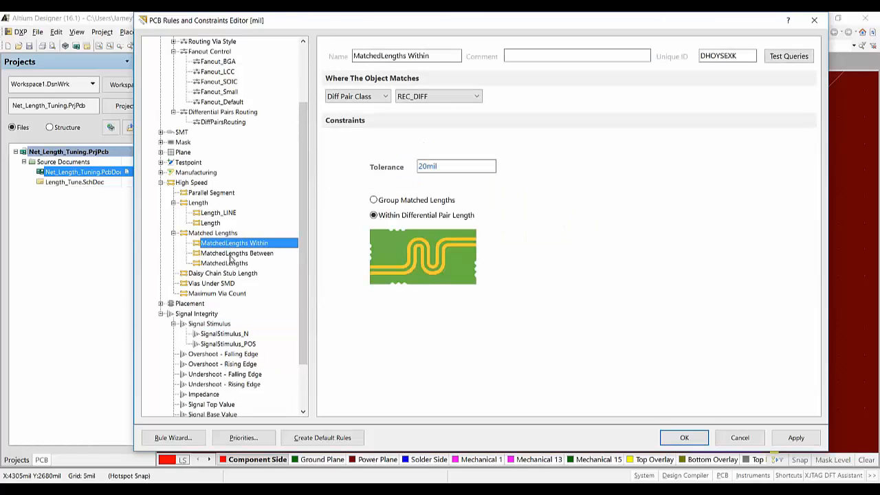
pyautogui.click(233, 254)
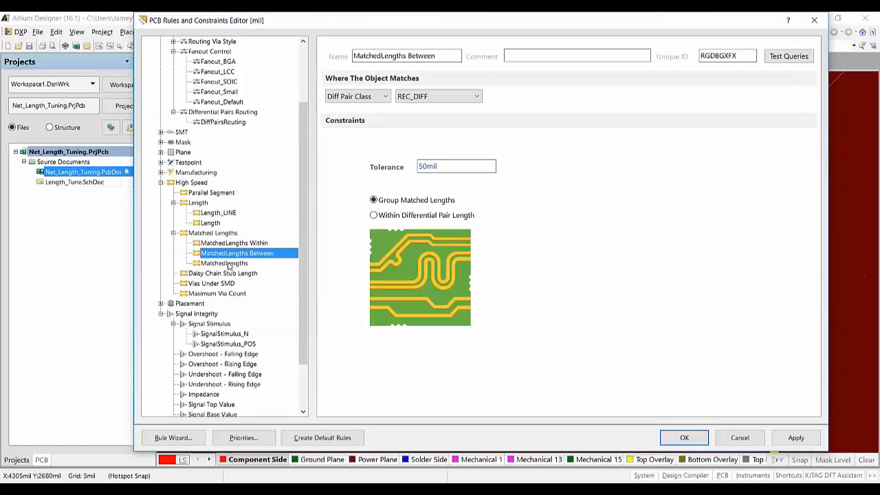
pyautogui.click(229, 265)
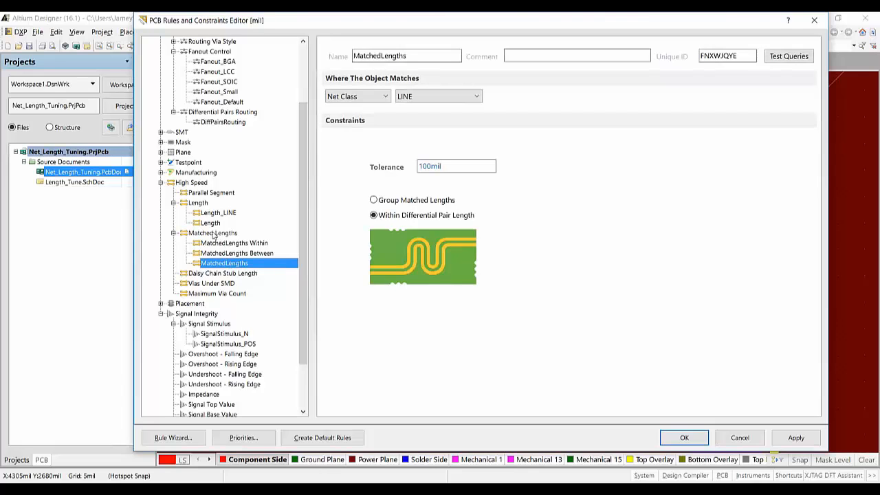
# Step: Review the Length and Length_LINE rules and the DiffPairsRouting rule
pyautogui.scroll(3, 211, 231)
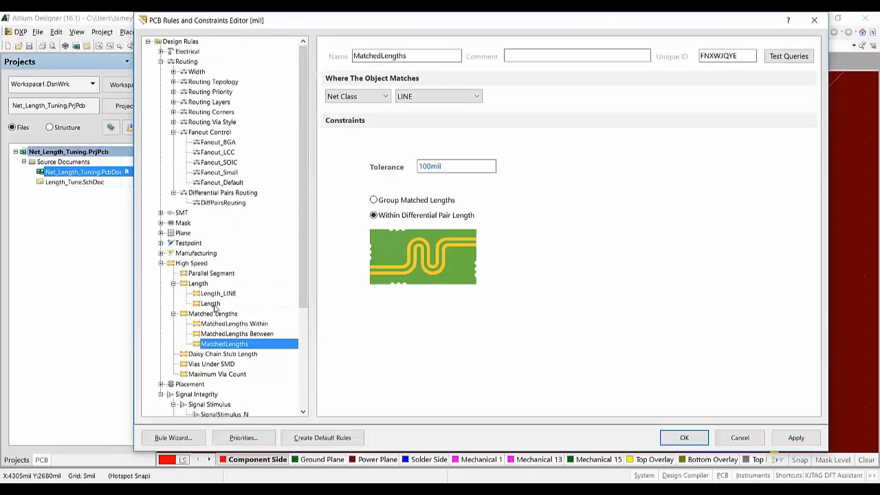
pyautogui.click(211, 303)
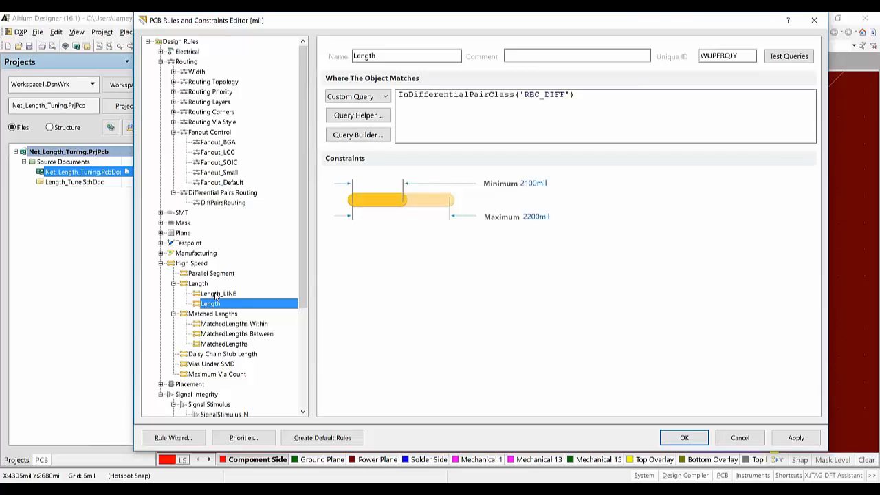
pyautogui.click(216, 294)
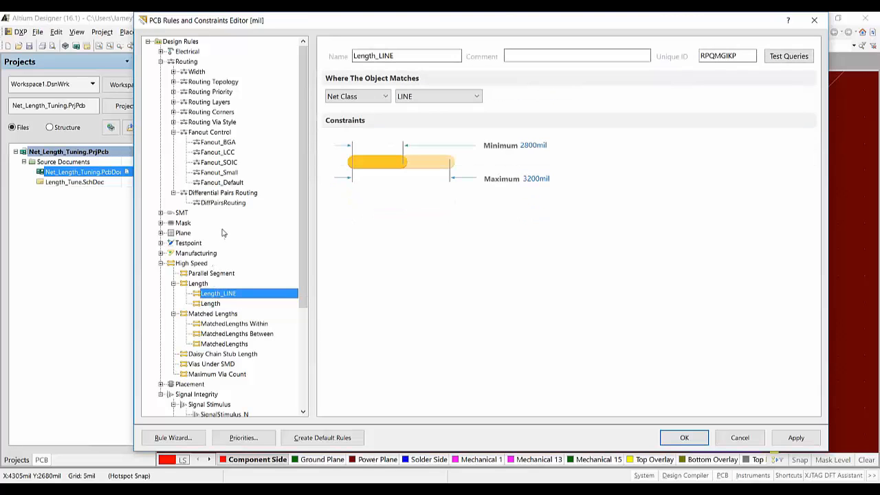
pyautogui.click(227, 204)
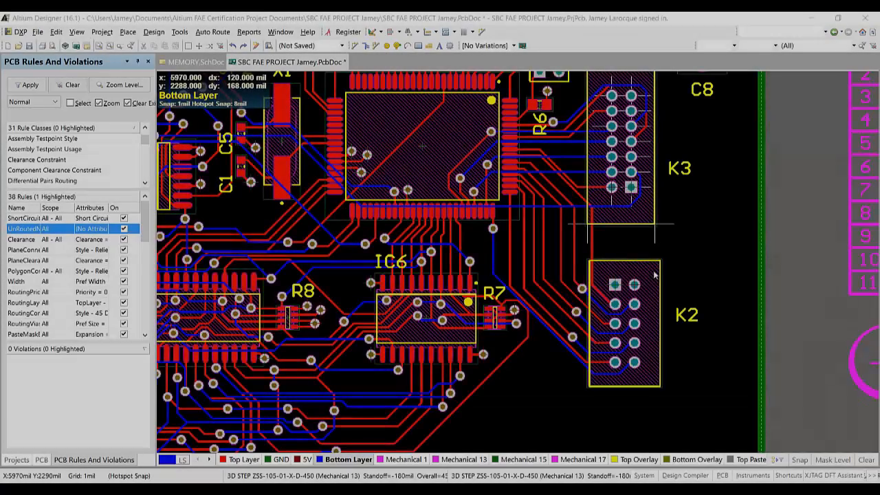
# Step: Move connector K2 up on the SBC FAE board so that it overlaps the lower part of connector K3
pyautogui.scroll(3, 649, 272)
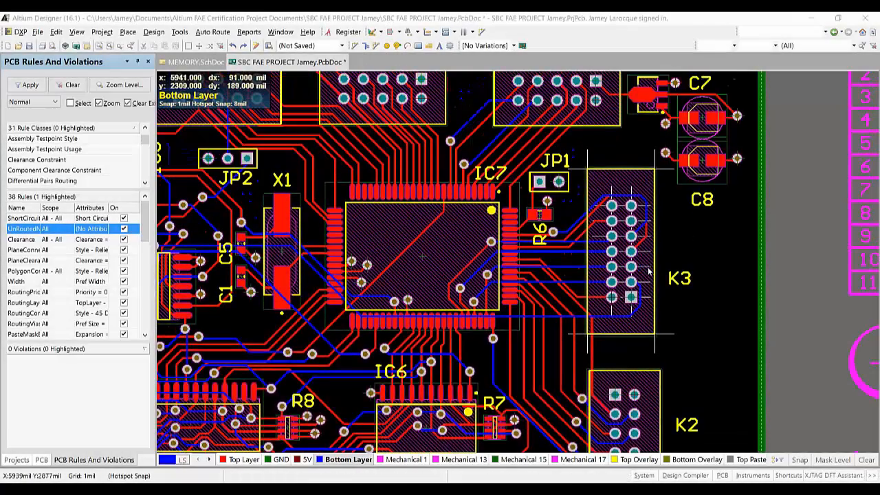
pyautogui.scroll(-2, 647, 302)
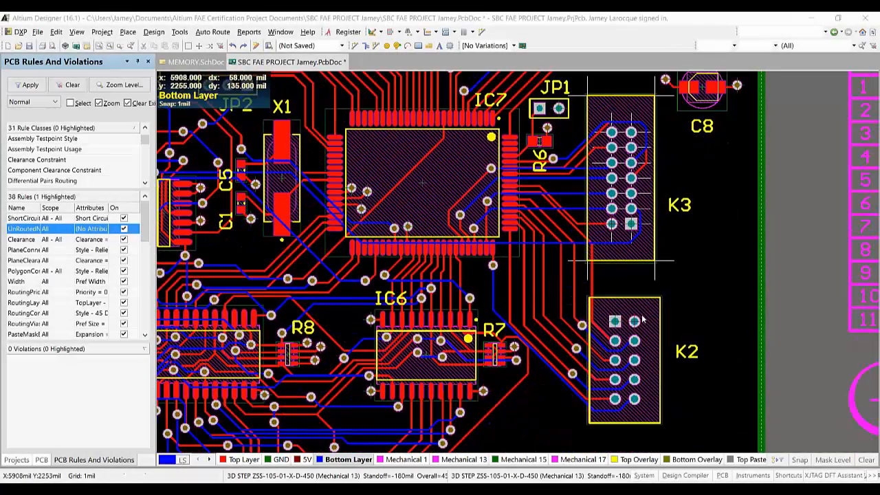
pyautogui.keyDown('ctrl'); pyautogui.scroll(4, 643, 320); pyautogui.keyUp('ctrl')
pyautogui.moveTo(643, 320); pyautogui.dragTo(617, 195)
pyautogui.keyDown('ctrl'); pyautogui.scroll(-2, 616, 168); pyautogui.keyUp('ctrl')
pyautogui.scroll(2, 620, 165)
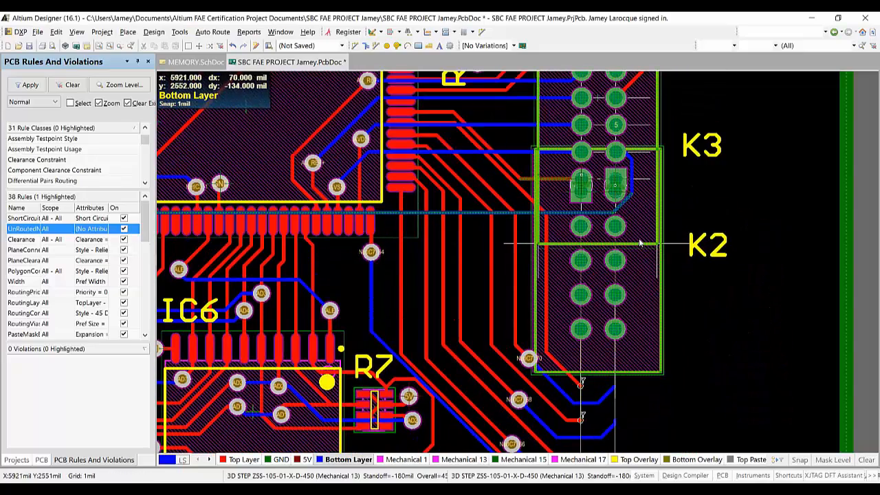
pyautogui.keyDown('ctrl'); pyautogui.scroll(-5, 640, 243); pyautogui.keyUp('ctrl')
pyautogui.scroll(1, 640, 244)
pyautogui.scroll(1, 640, 243)
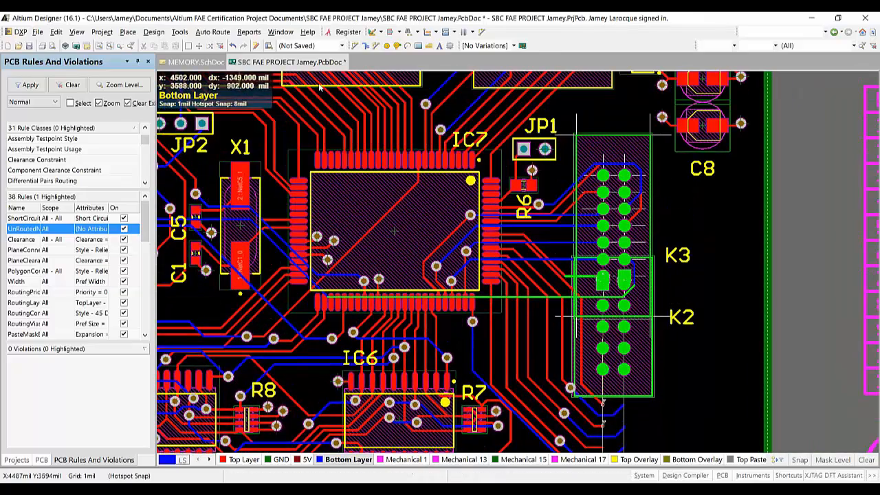
# Step: Open the Design Rule Checker and review the full list of rules to check from its beginning
pyautogui.click(179, 33)
pyautogui.click(194, 46)
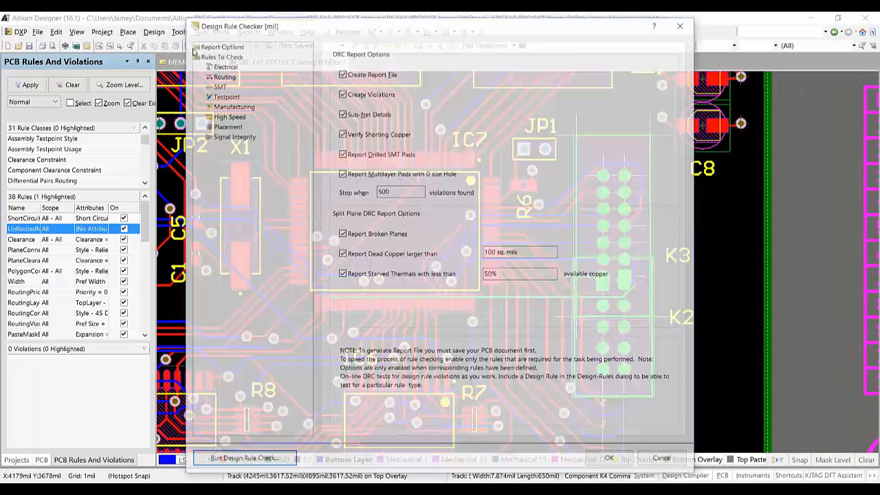
pyautogui.click(222, 55)
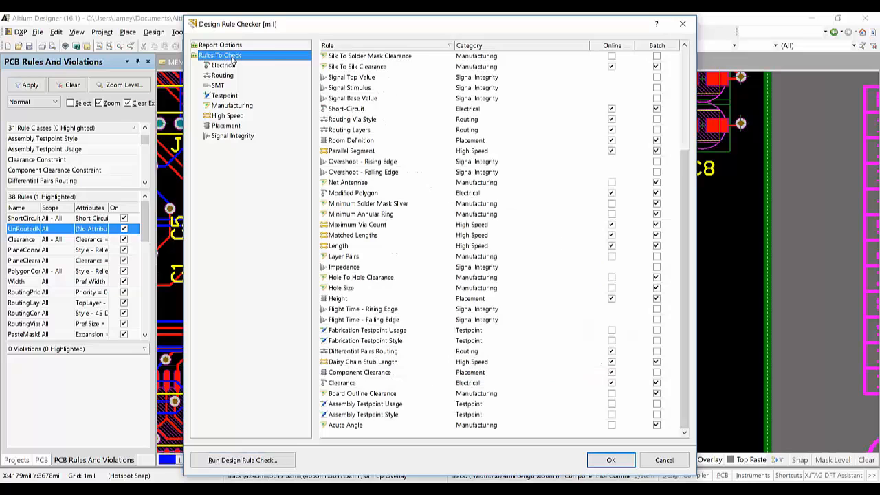
pyautogui.moveTo(690, 168); pyautogui.dragTo(676, 65)
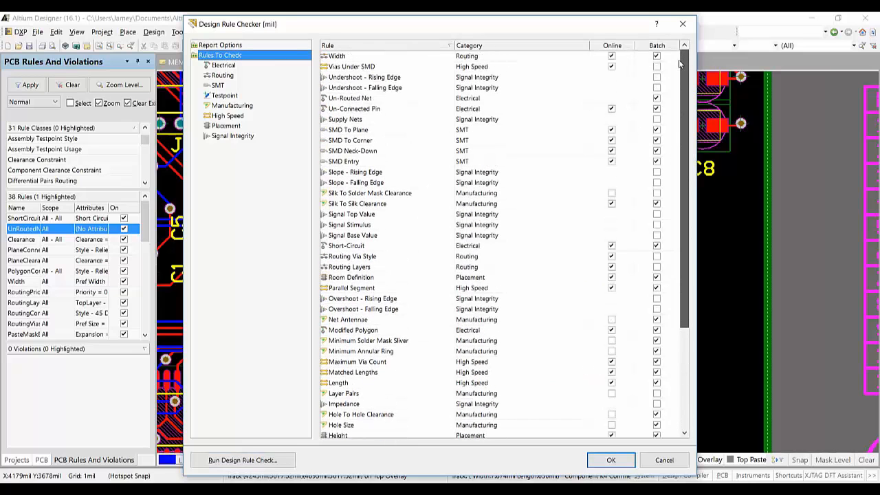
# Step: Review the rules to check in the Electrical, Routing, Testpoint and Manufacturing categories of the Design Rule Checker
pyautogui.click(225, 66)
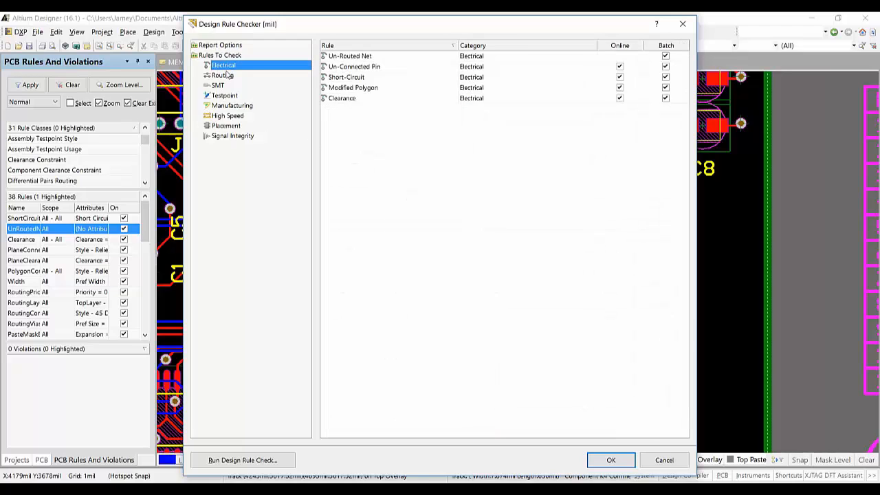
pyautogui.click(227, 75)
pyautogui.click(227, 96)
pyautogui.click(230, 106)
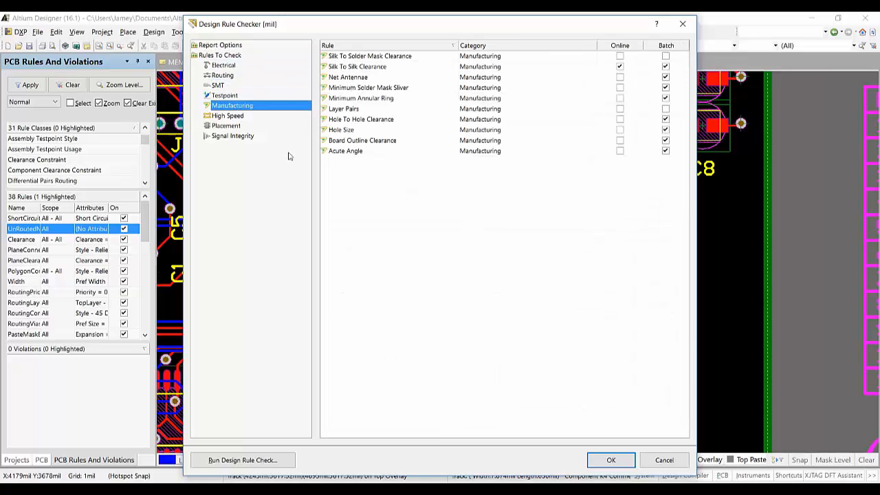
# Step: Run the design rule check and review the rule violations summary in the verification report
pyautogui.click(242, 460)
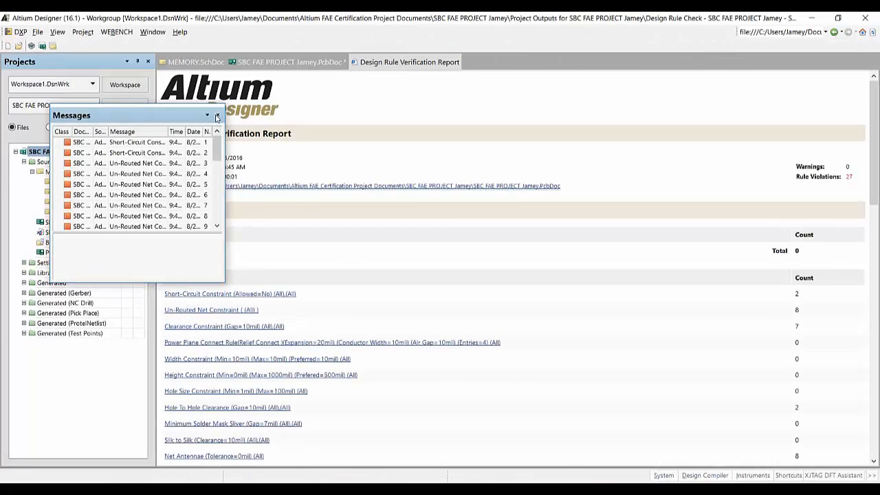
pyautogui.click(216, 117)
pyautogui.scroll(-3, 711, 202)
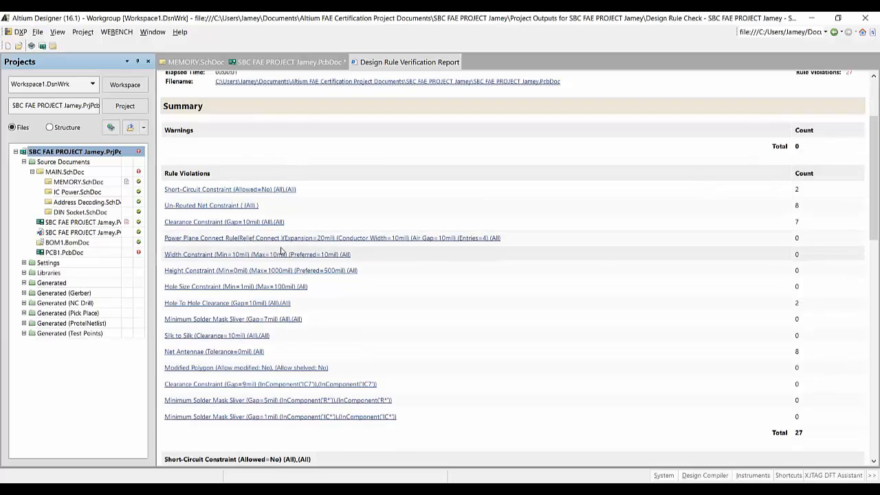
# Step: Jump from the report to the Un-Routed Net violations and inspect those for NetIC7_71 through NetIC7_68 on the board
pyautogui.click(246, 204)
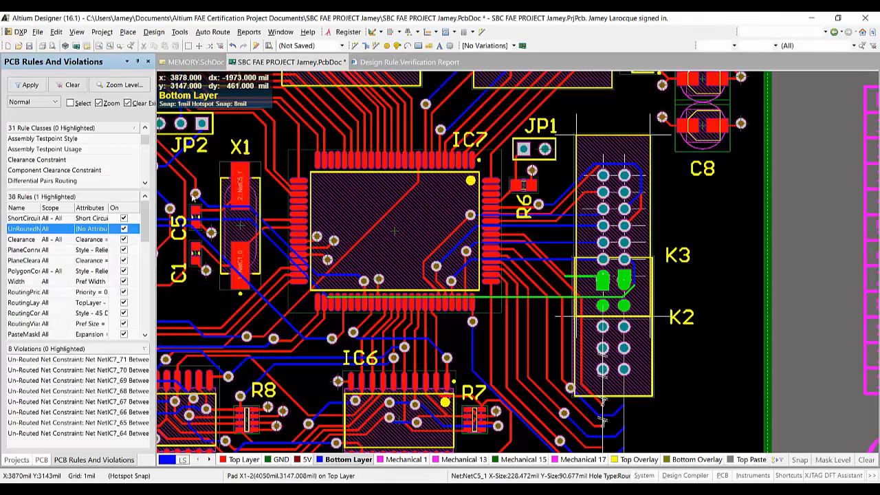
pyautogui.click(720, 477)
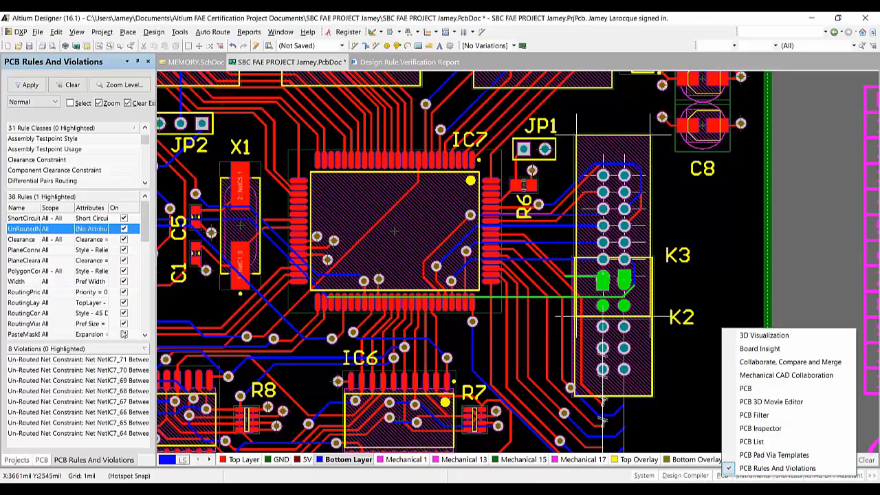
pyautogui.click(50, 359)
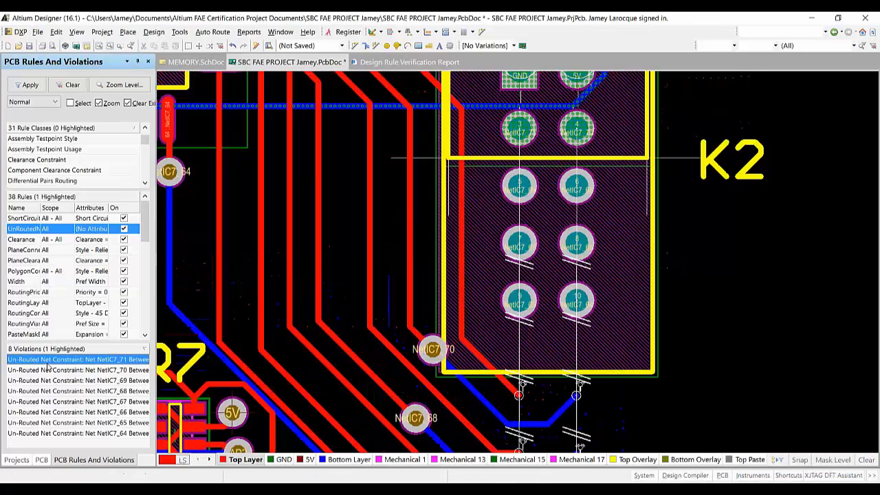
pyautogui.click(94, 370)
pyautogui.click(92, 380)
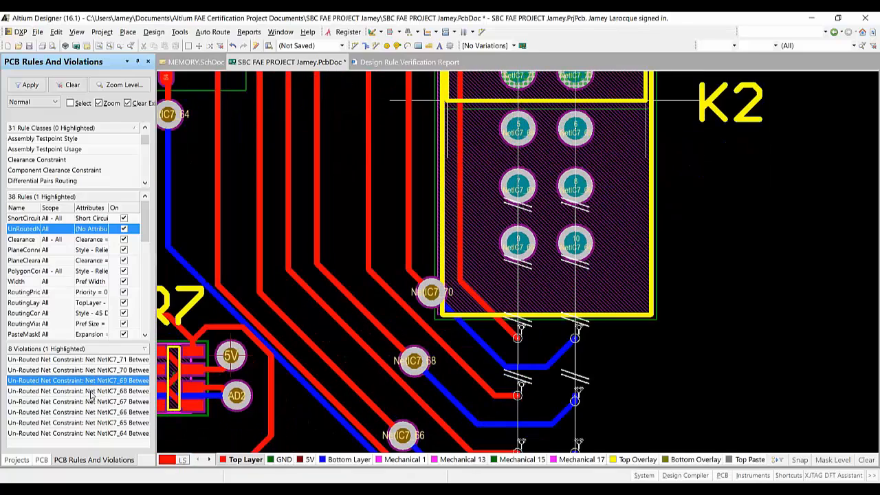
pyautogui.click(92, 391)
# Step: Set connector K2's Y location to 2220 mil and rerun the check for the UnRoutedNet rule only
pyautogui.doubleClick(557, 273)
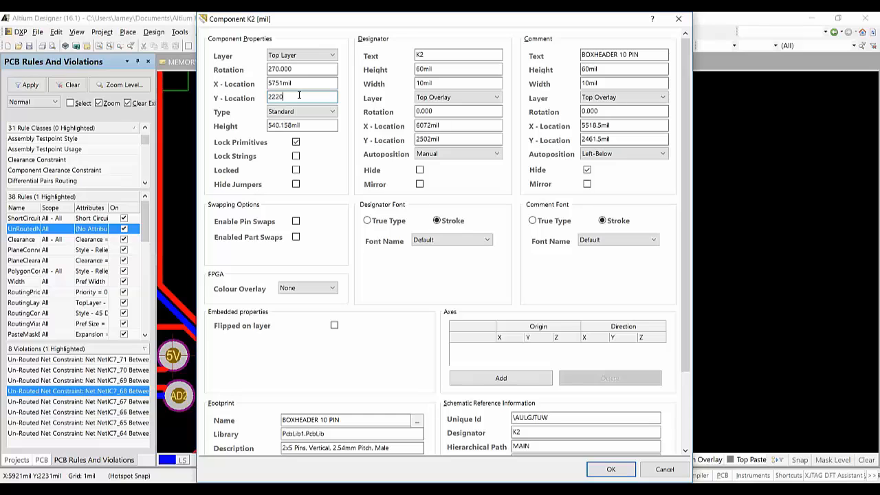
pyautogui.press('Return')
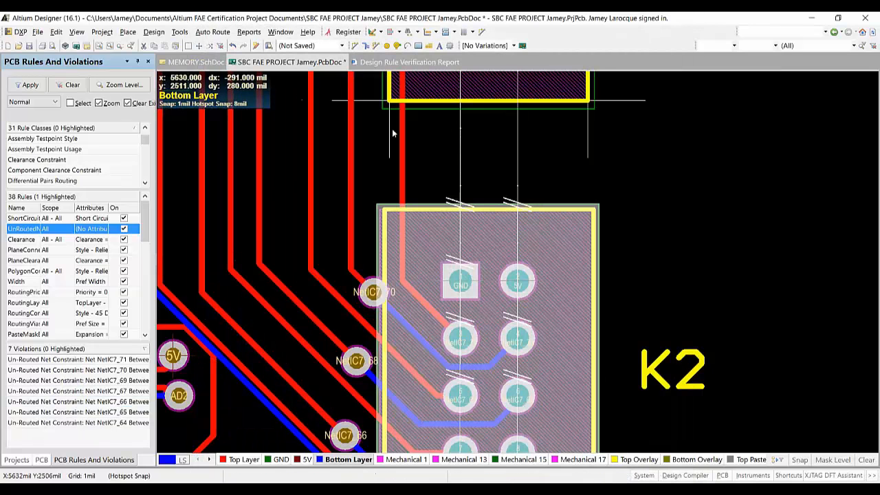
pyautogui.rightClick(34, 232)
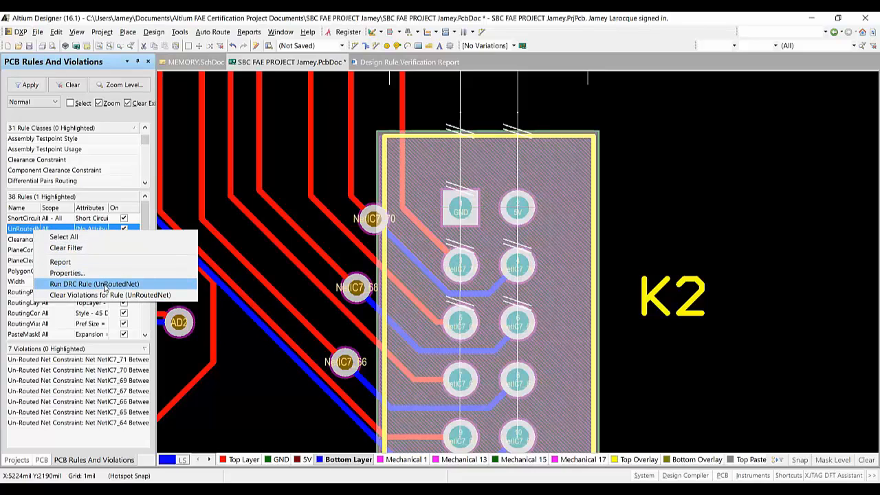
pyautogui.click(94, 284)
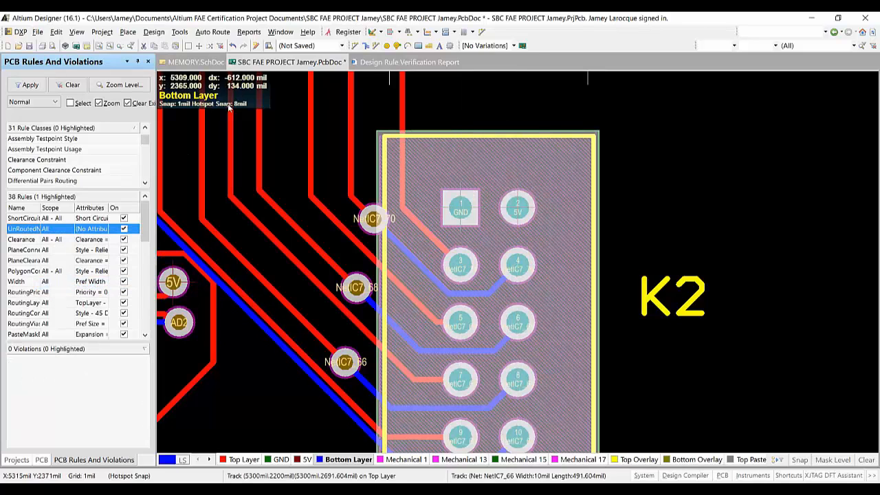
# Step: Run the full design rule check on the board again and dismiss the violation messages
pyautogui.click(179, 32)
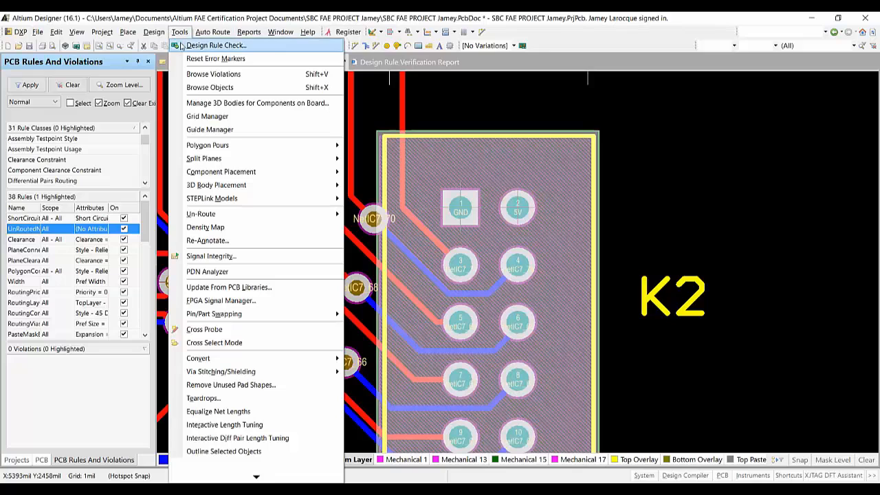
pyautogui.click(184, 45)
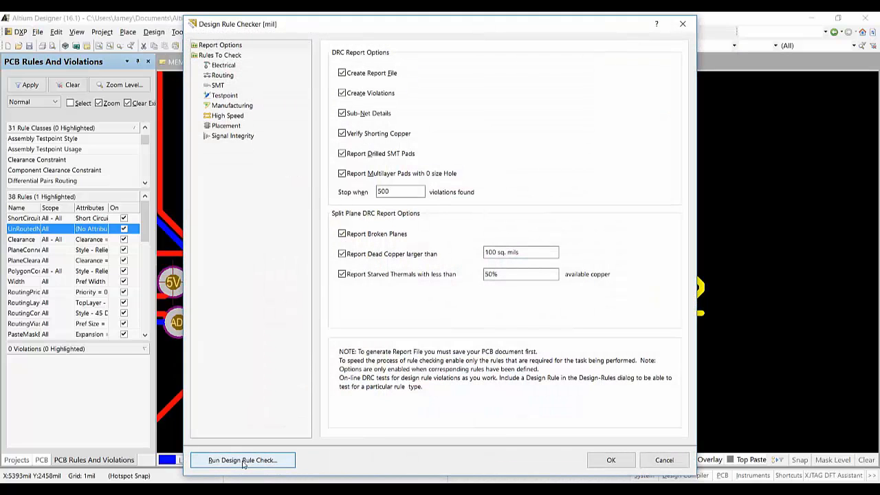
pyautogui.click(243, 461)
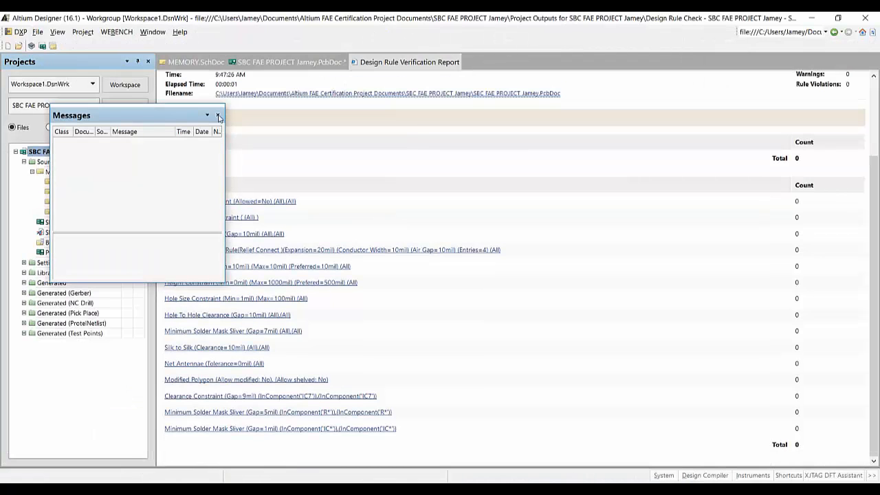
pyautogui.click(218, 117)
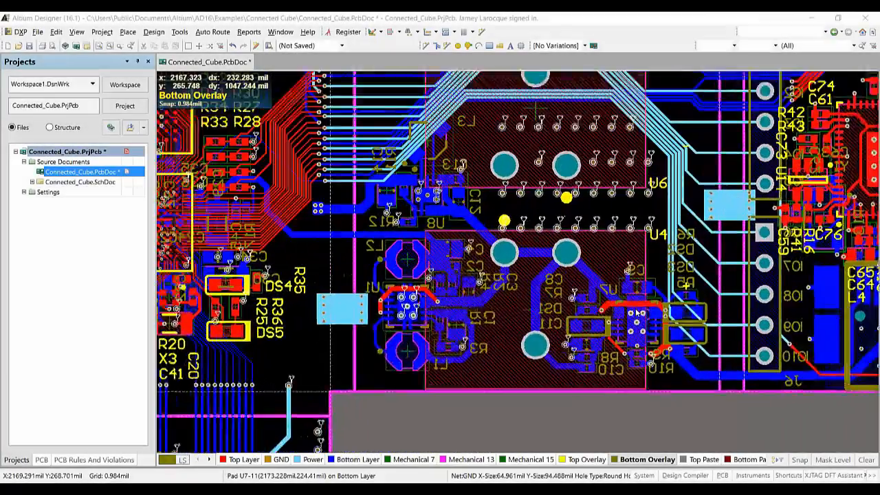
# Step: Examine the 2D routing of the Connected_Cube board around U10, ending with the whole board in view
pyautogui.keyDown('ctrl'); pyautogui.scroll(1, 638, 312); pyautogui.keyUp('ctrl')
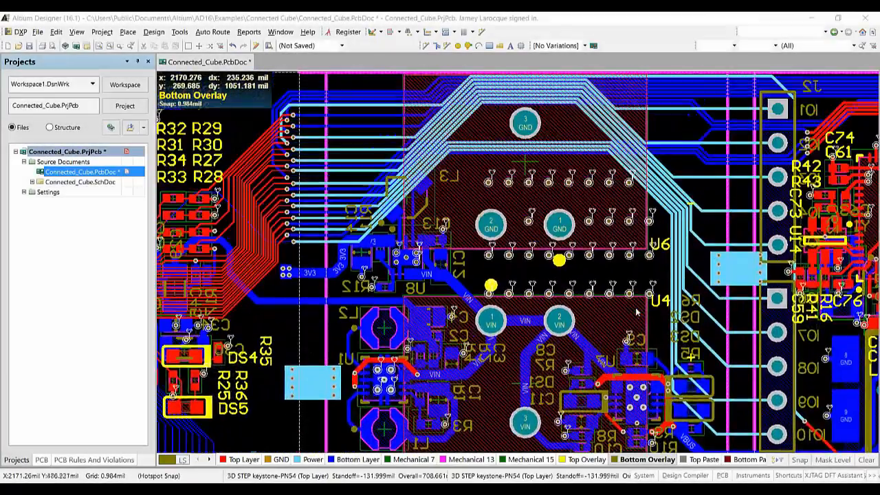
pyautogui.keyDown('shift'); pyautogui.scroll(10, 638, 310); pyautogui.keyUp('shift')
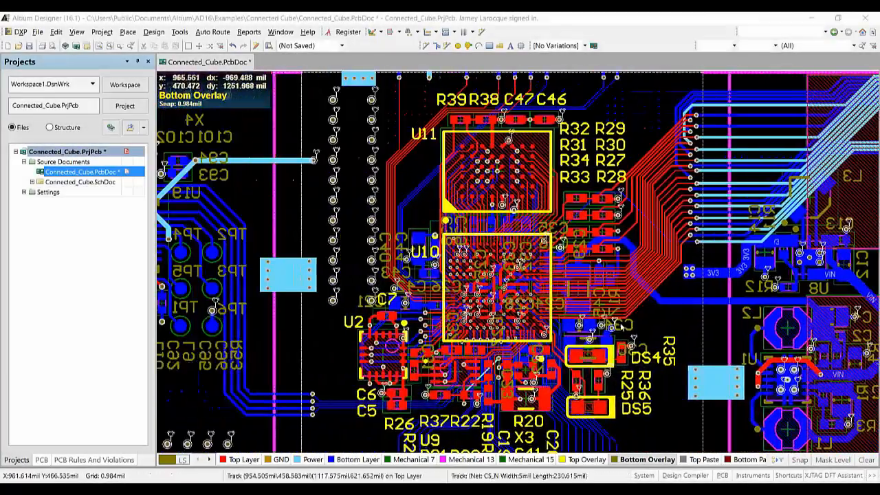
pyautogui.keyDown('ctrl'); pyautogui.scroll(3, 559, 371); pyautogui.keyUp('ctrl')
pyautogui.keyDown('ctrl'); pyautogui.scroll(2, 559, 371); pyautogui.keyUp('ctrl')
pyautogui.keyDown('ctrl'); pyautogui.scroll(-4, 559, 371); pyautogui.keyUp('ctrl')
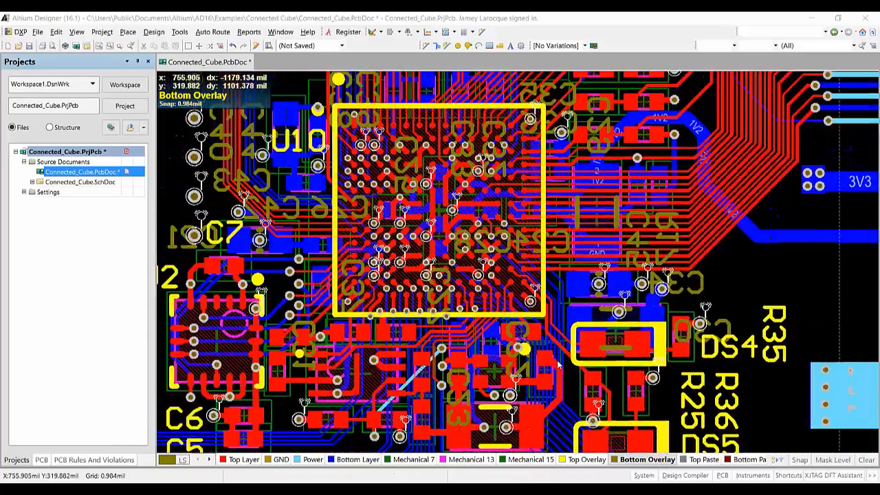
pyautogui.hotkey('ctrl', 'pagedown')
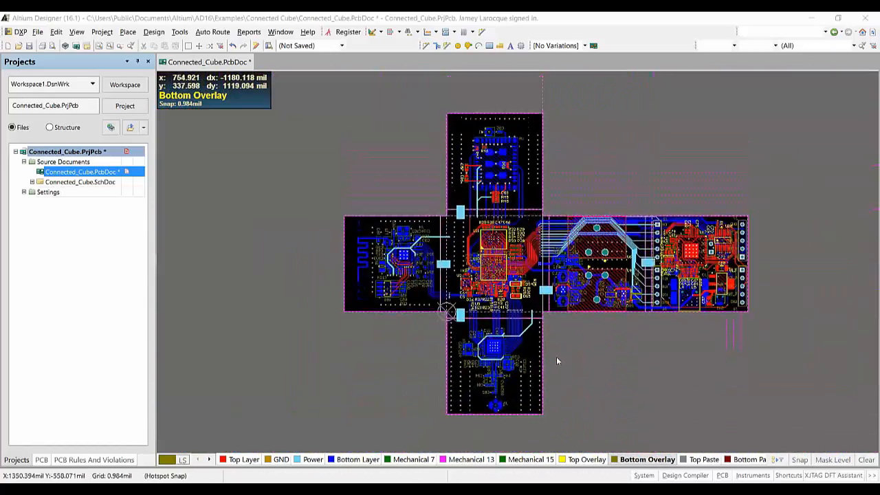
# Step: Switch Connected_Cube to 3D, examine the components around U17 at an angle and try moving a small part beside L5
pyautogui.press('3')
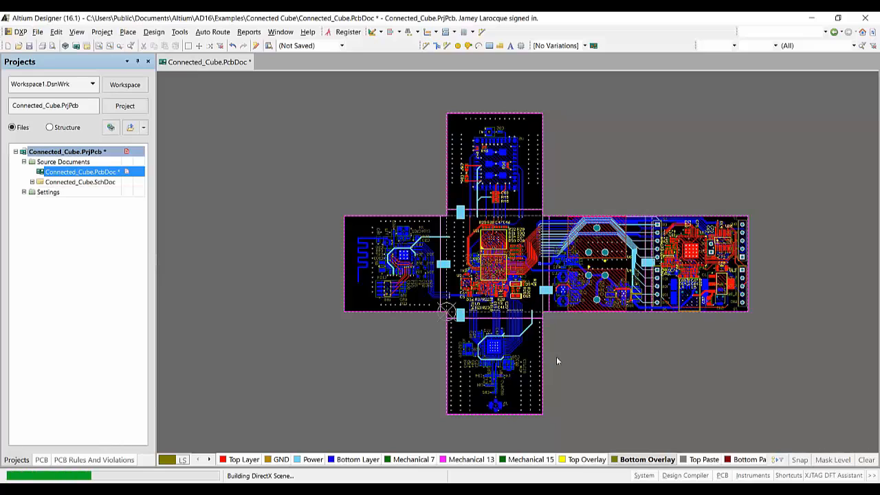
pyautogui.keyDown('ctrl'); pyautogui.scroll(6, 722, 291); pyautogui.keyUp('ctrl')
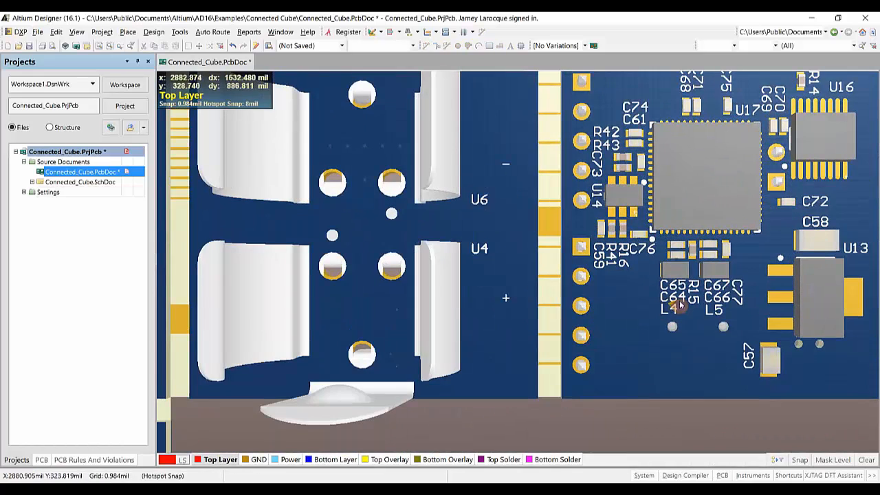
pyautogui.moveTo(811, 275); pyautogui.dragTo(701, 265, button='right')
pyautogui.keyDown('ctrl'); pyautogui.scroll(2, 701, 263); pyautogui.keyUp('ctrl')
pyautogui.moveTo(609, 322)
pyautogui.keyDown('shift'); pyautogui.mouseDown(button='right')
pyautogui.moveTo(599, 266)
pyautogui.moveTo(602, 315)
pyautogui.mouseUp(button='right'); pyautogui.keyUp('shift')
pyautogui.keyDown('ctrl'); pyautogui.scroll(6, 601, 315); pyautogui.keyUp('ctrl')
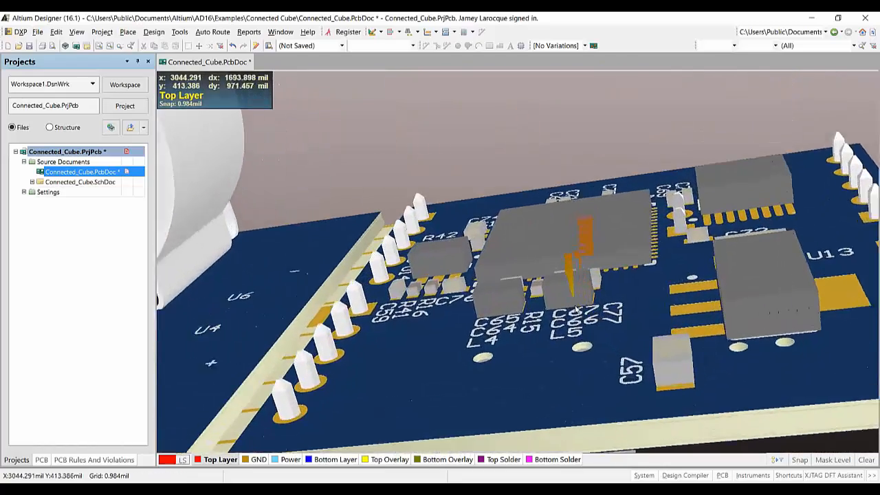
pyautogui.moveTo(574, 284); pyautogui.dragTo(694, 288)
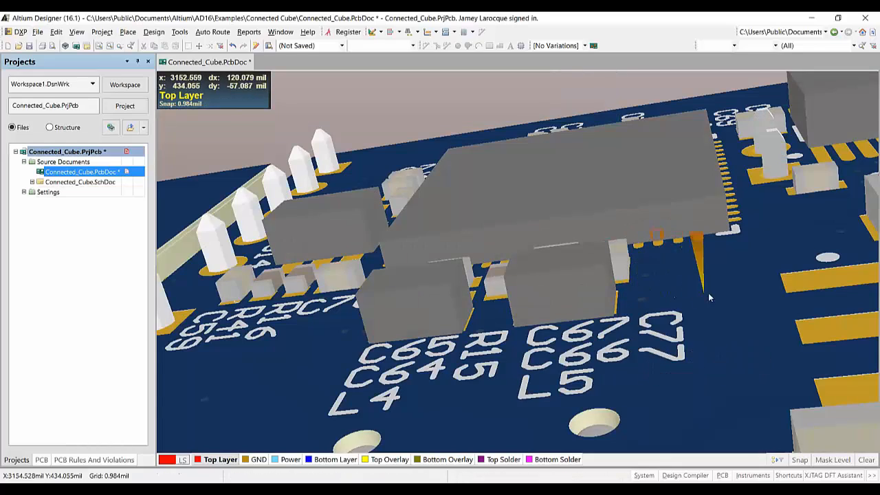
# Step: Show the whole rigid-flex board in 3D and fold it into a cube
pyautogui.keyDown('ctrl'); pyautogui.scroll(-9, 708, 296); pyautogui.keyUp('ctrl')
pyautogui.keyDown('shift'); pyautogui.scroll(3, 606, 393); pyautogui.keyUp('shift')
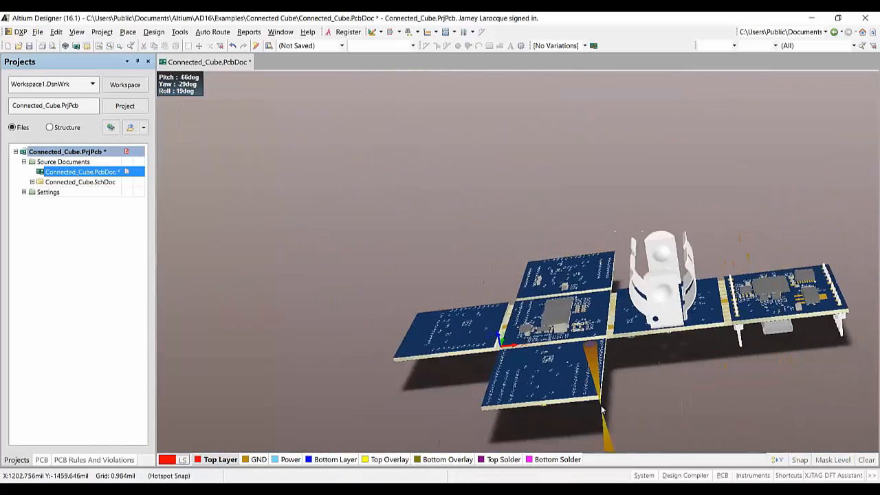
pyautogui.keyDown('shift'); pyautogui.scroll(-2, 722, 394); pyautogui.keyUp('shift')
pyautogui.keyDown('ctrl'); pyautogui.scroll(3, 707, 394); pyautogui.keyUp('ctrl')
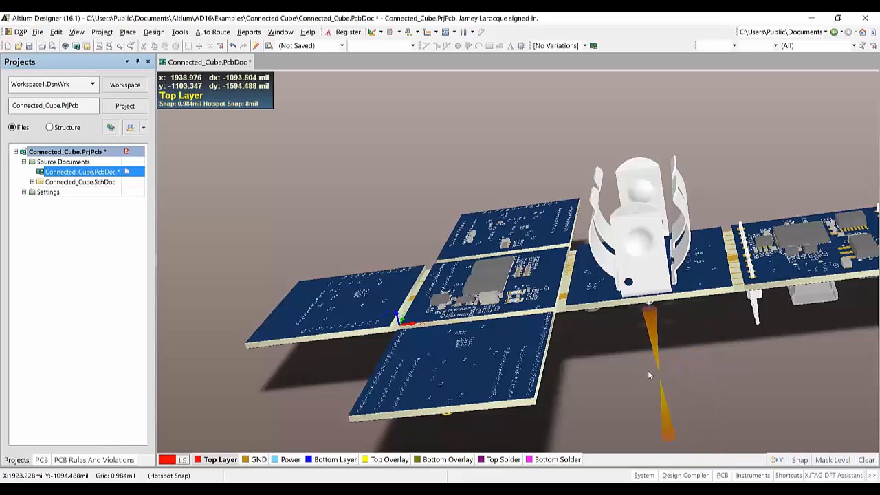
pyautogui.press('5')
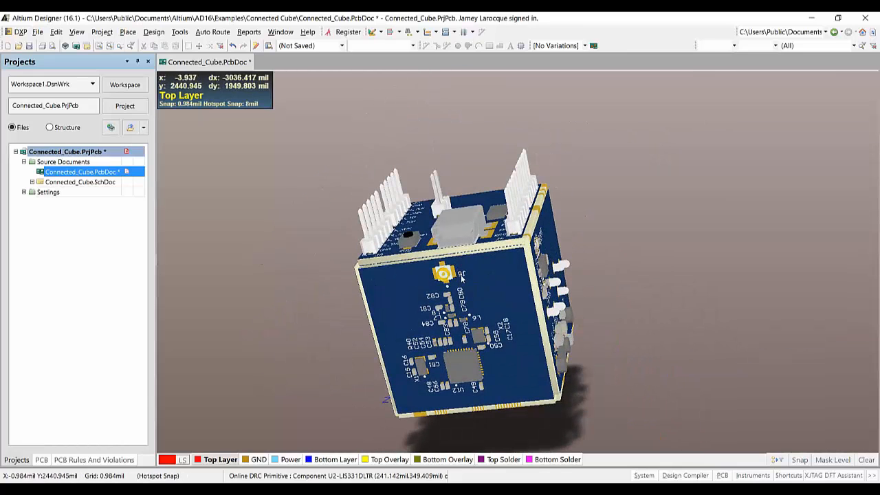
# Step: Flip the folded cube over and square the 3D view onto the face with the C21 to C45 capacitors
pyautogui.press('v')
pyautogui.press('b')
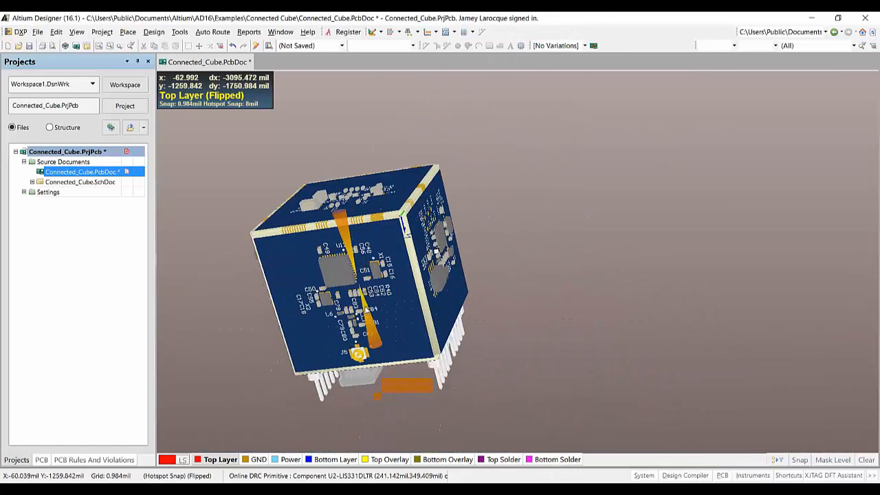
pyautogui.press('0')
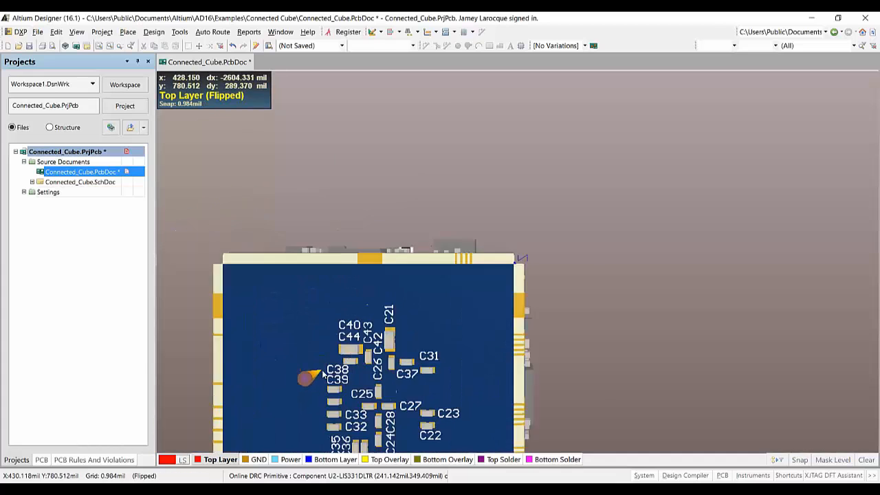
# Step: Move capacitors C21, C40, C42, C43 and C44 as a group to the left of C38, C39, C33 and C32
pyautogui.keyDown('ctrl'); pyautogui.scroll(5, 322, 373); pyautogui.keyUp('ctrl')
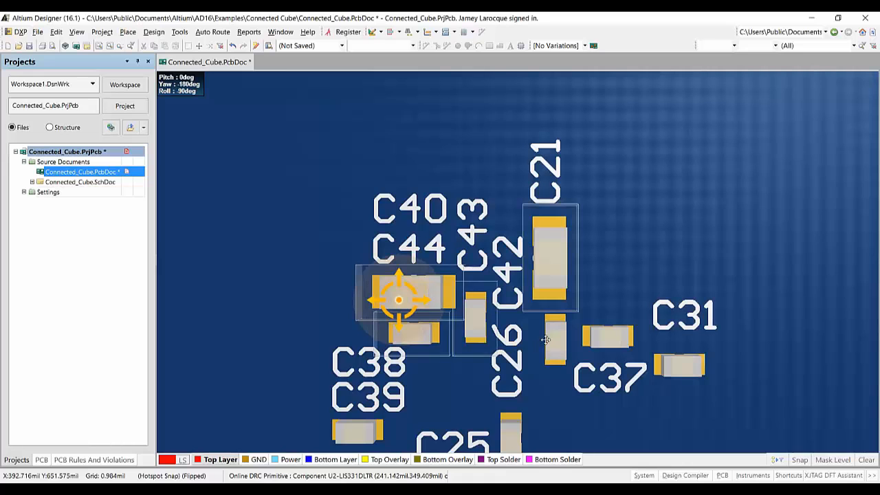
pyautogui.keyDown('ctrl'); pyautogui.scroll(-2, 549, 343); pyautogui.keyUp('ctrl')
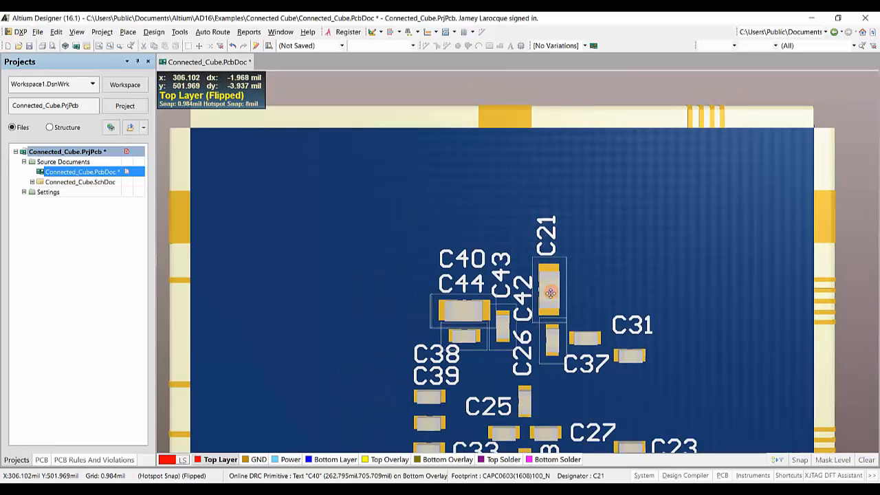
pyautogui.moveTo(550, 293); pyautogui.dragTo(377, 285)
pyautogui.scroll(-3, 559, 309)
pyautogui.scroll(-4, 603, 285)
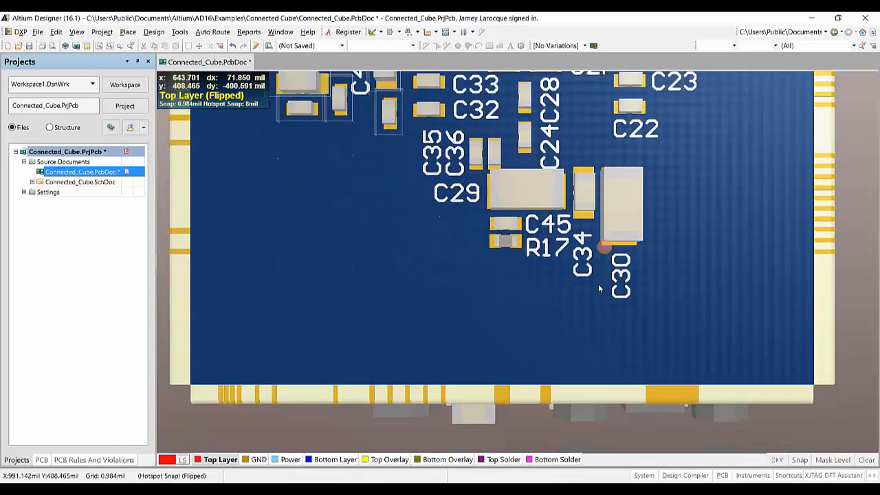
pyautogui.keyDown('ctrl'); pyautogui.scroll(-2, 599, 289); pyautogui.keyUp('ctrl')
pyautogui.scroll(2, 591, 289)
pyautogui.keyDown('ctrl'); pyautogui.scroll(-1, 605, 286); pyautogui.keyUp('ctrl')
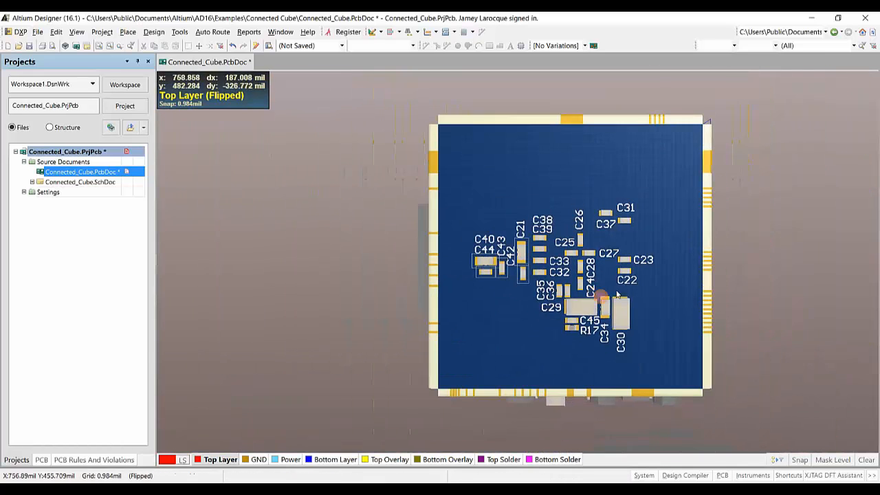
# Step: Unfold the cube into the flat board in 3D and tilt it edge-on near connector J6
pyautogui.press('5')
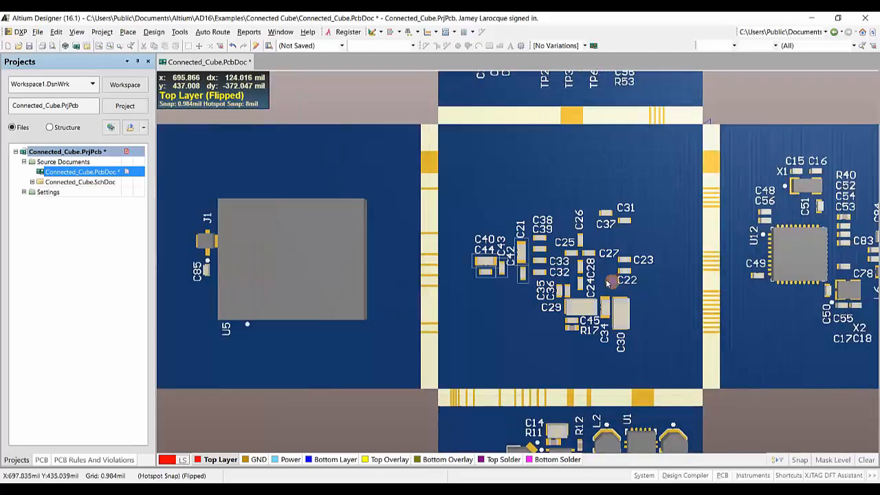
pyautogui.scroll(-3, 610, 282)
pyautogui.keyDown('shift'); pyautogui.moveTo(452, 315); pyautogui.dragTo(563, 209, button='right'); pyautogui.keyUp('shift')
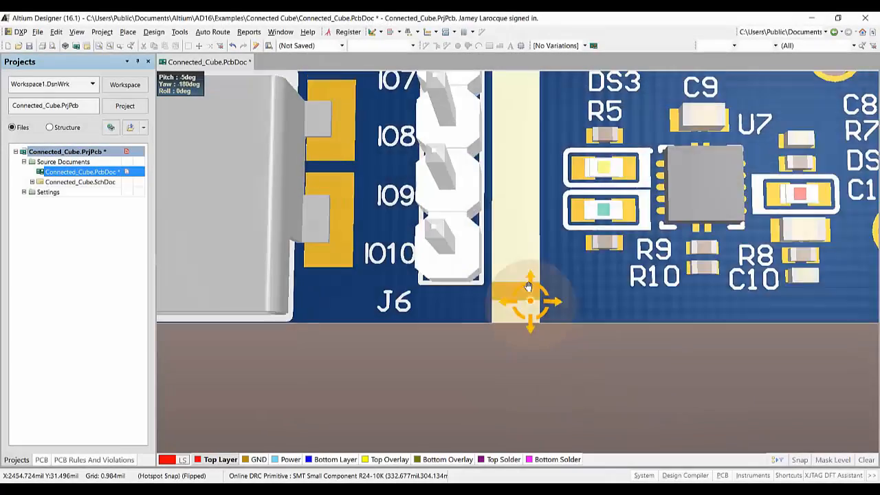
pyautogui.moveTo(574, 137); pyautogui.dragTo(543, 116, button='right')
pyautogui.keyDown('ctrl'); pyautogui.scroll(10, 426, 303); pyautogui.keyUp('ctrl')
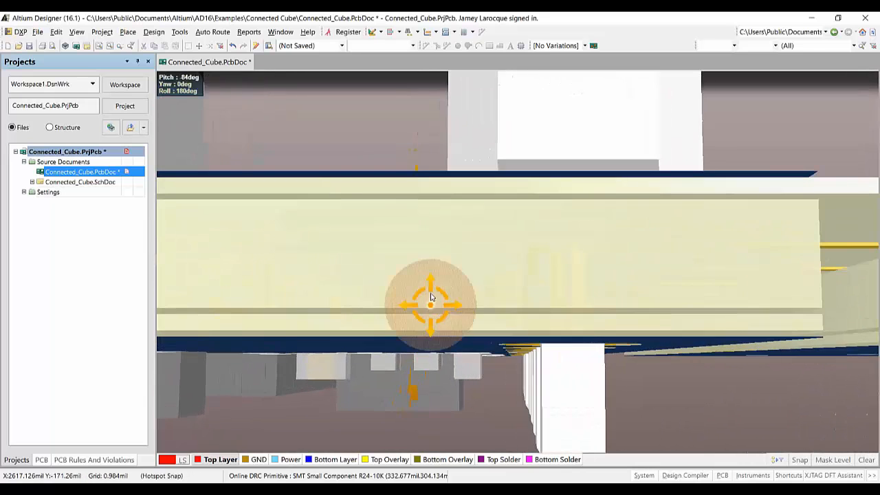
# Step: Move inside the board between its layers and examine the via barrels along its width
pyautogui.keyDown('shift'); pyautogui.moveTo(431, 297); pyautogui.dragTo(400, 295, button='right'); pyautogui.keyUp('shift')
pyautogui.keyDown('ctrl'); pyautogui.scroll(3, 400, 296); pyautogui.keyUp('ctrl')
pyautogui.keyDown('ctrl'); pyautogui.scroll(2, 400, 296); pyautogui.keyUp('ctrl')
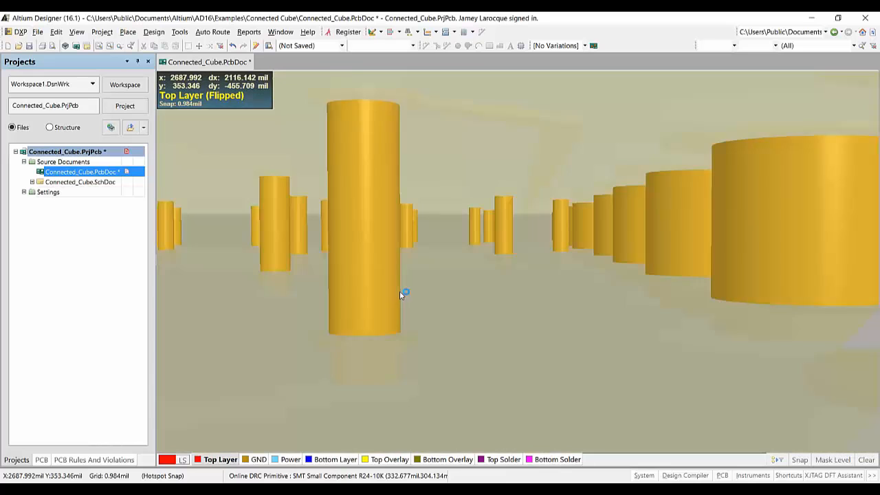
pyautogui.keyDown('shift'); pyautogui.scroll(2, 400, 296); pyautogui.keyUp('shift')
pyautogui.keyDown('shift'); pyautogui.scroll(-6, 399, 295); pyautogui.keyUp('shift')
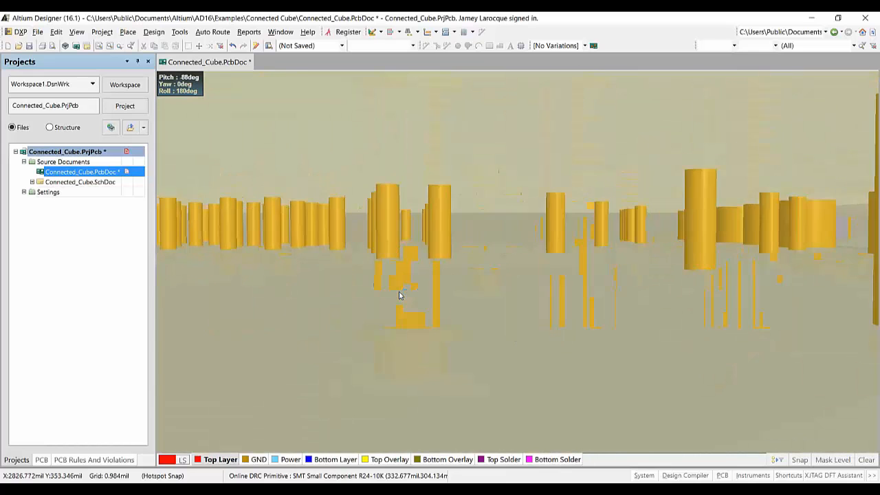
pyautogui.keyDown('shift'); pyautogui.scroll(-5, 398, 292); pyautogui.keyUp('shift')
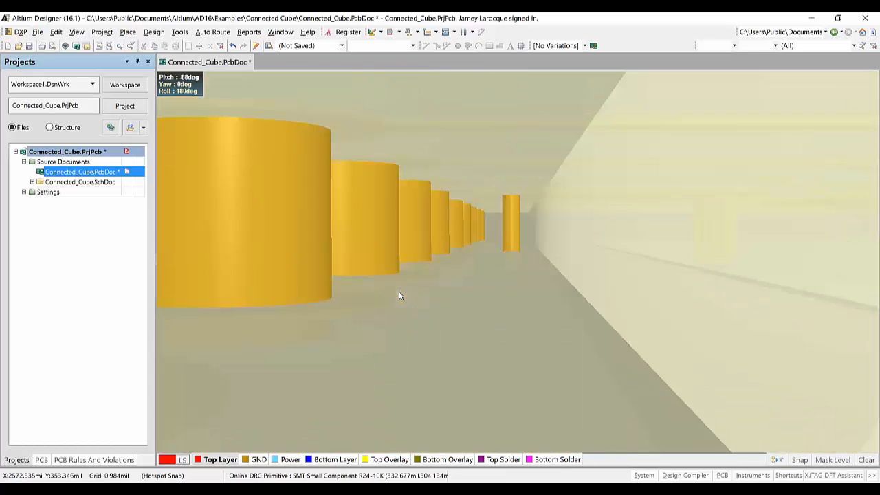
pyautogui.keyDown('shift'); pyautogui.scroll(-5, 398, 296); pyautogui.keyUp('shift')
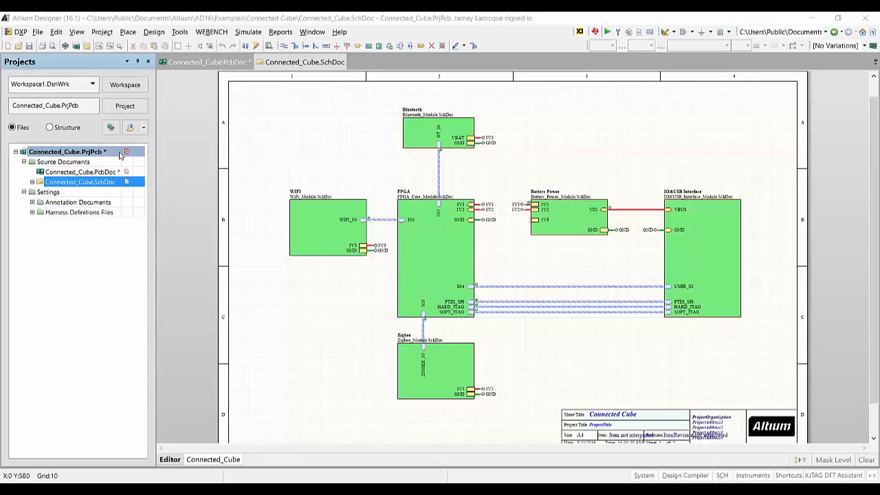
# Step: Add a new output job file to the Connected_Cube project
pyautogui.rightClick(119, 155)
pyautogui.moveTo(285, 189)
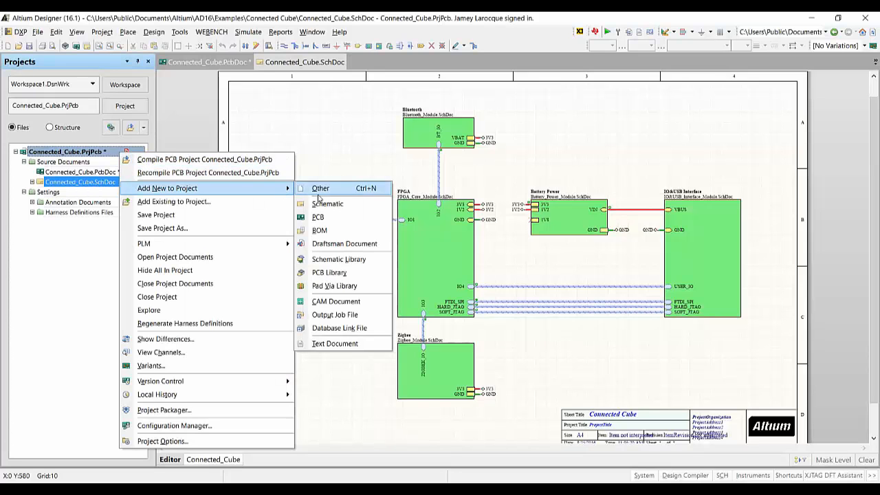
pyautogui.click(341, 319)
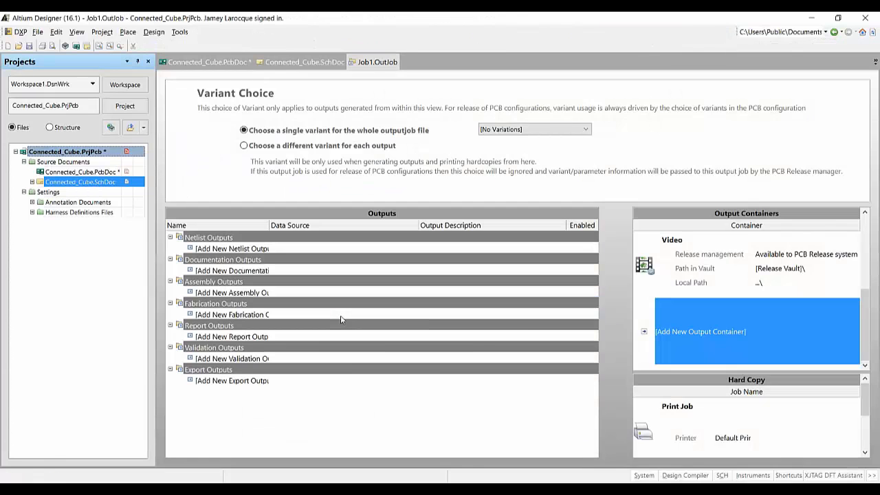
# Step: Add a Schematic Prints documentation output covering all SCH documents to the output job
pyautogui.click(268, 273)
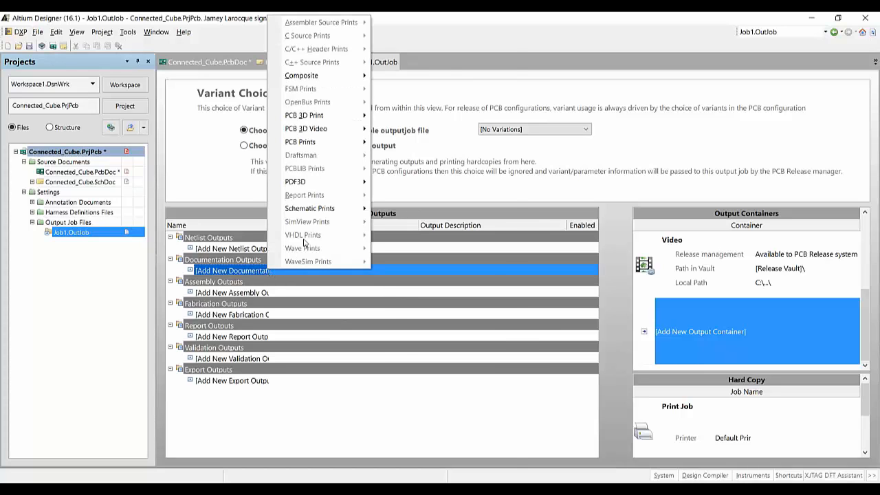
pyautogui.moveTo(337, 208)
pyautogui.click(419, 21)
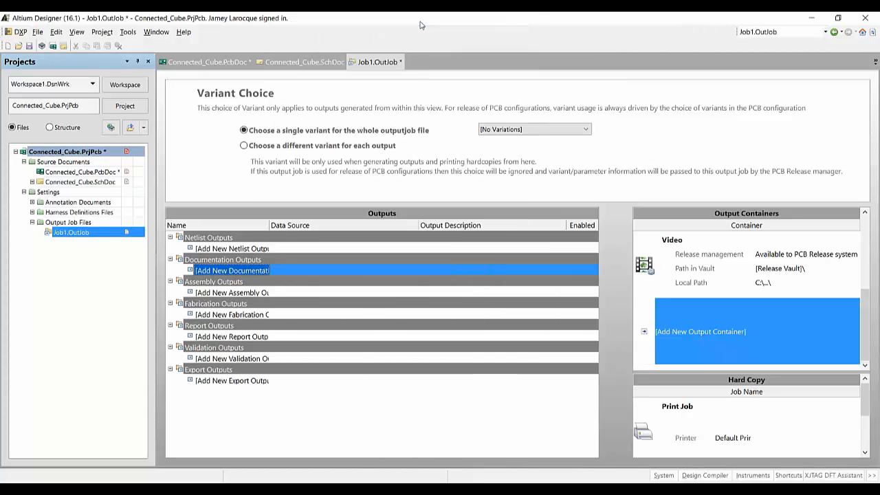
# Step: Add Assembly Drawings and pick and place file outputs, both sourced from [PCB Document]
pyautogui.click(244, 310)
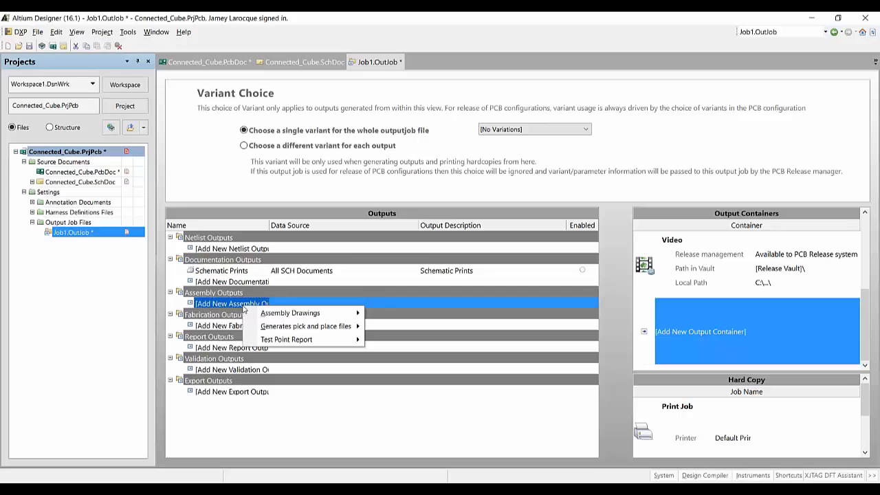
pyautogui.moveTo(320, 312)
pyautogui.click(387, 314)
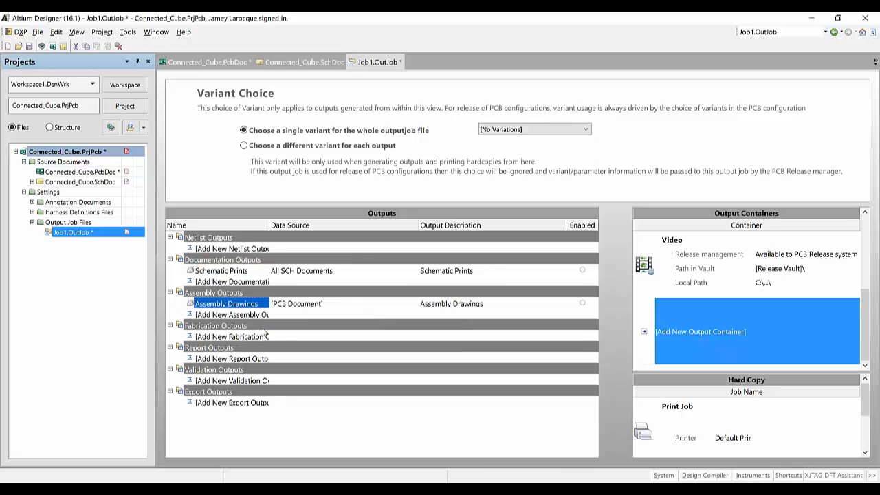
pyautogui.click(241, 315)
pyautogui.moveTo(330, 337)
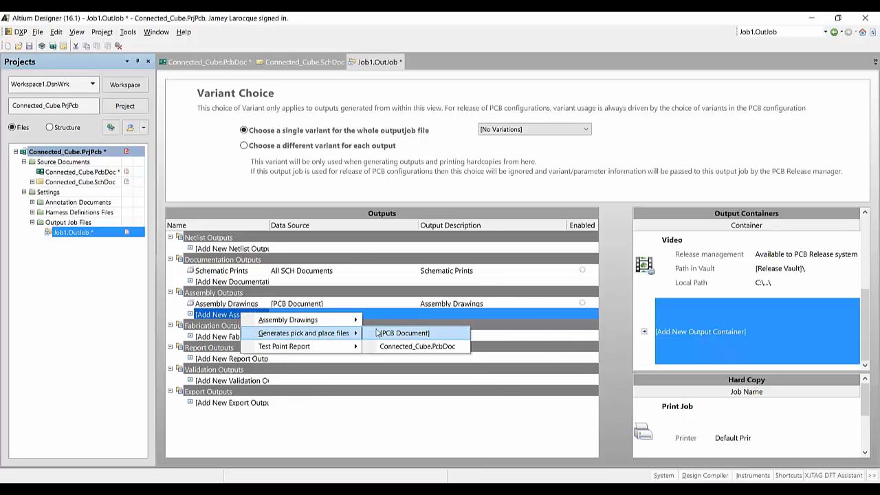
pyautogui.click(381, 333)
# Step: Add Gerber Files and NC Drill Files fabrication outputs, both sourced from [PCB Document]
pyautogui.click(253, 349)
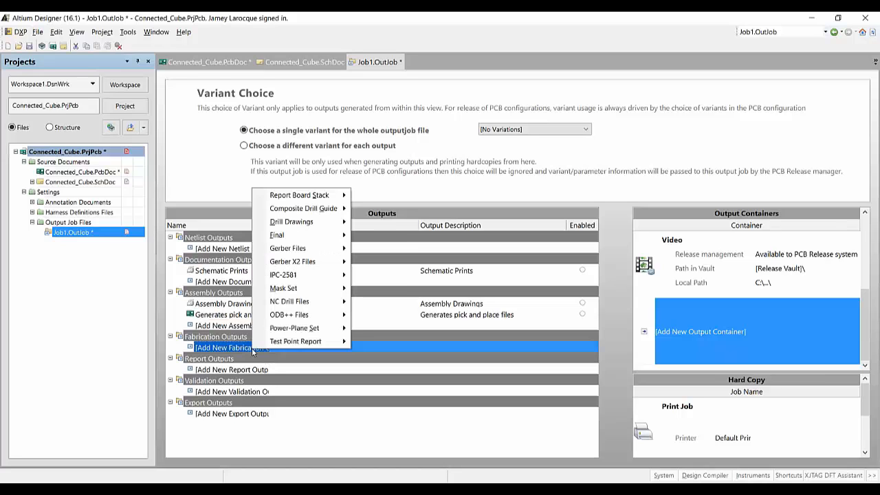
pyautogui.moveTo(336, 250)
pyautogui.click(374, 249)
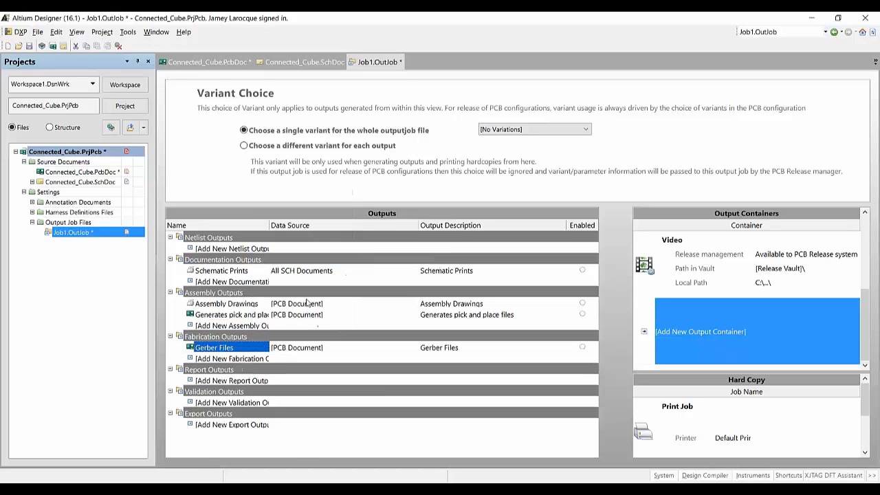
pyautogui.click(251, 361)
pyautogui.moveTo(323, 312)
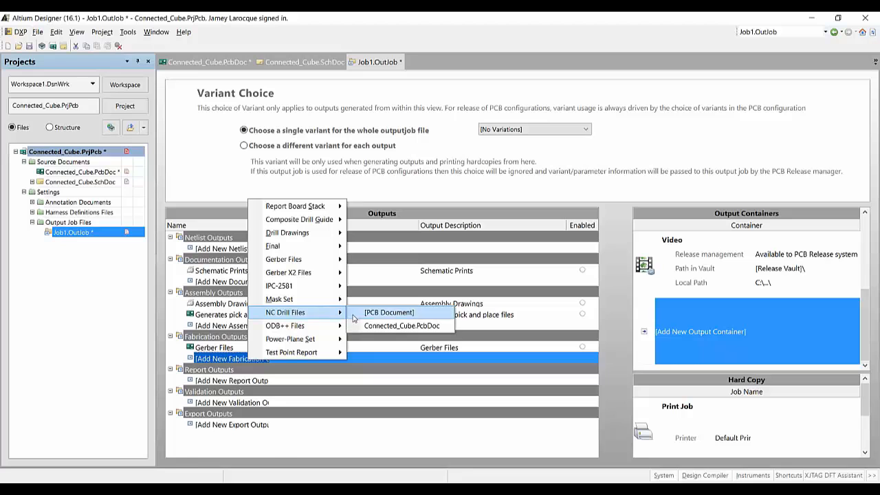
pyautogui.click(360, 311)
# Step: Review the settings of the Schematic Prints, Assembly Drawings and pick and place outputs, accepting them as they are
pyautogui.doubleClick(463, 272)
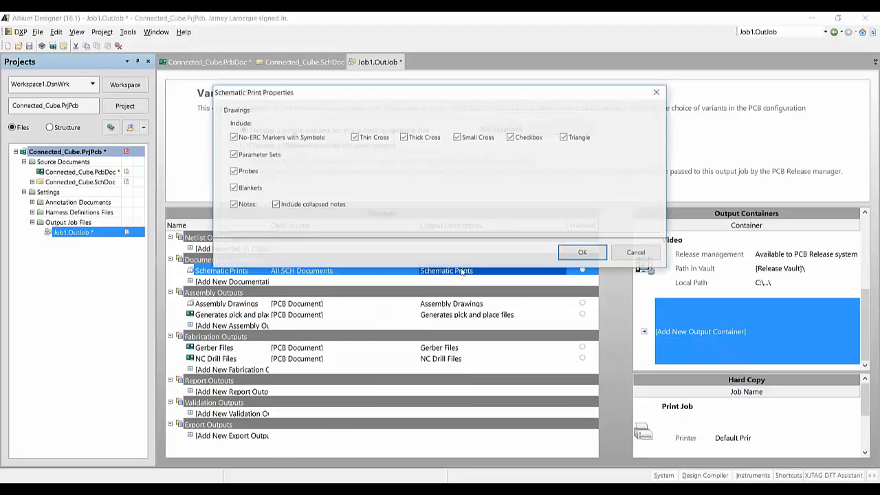
pyautogui.click(580, 253)
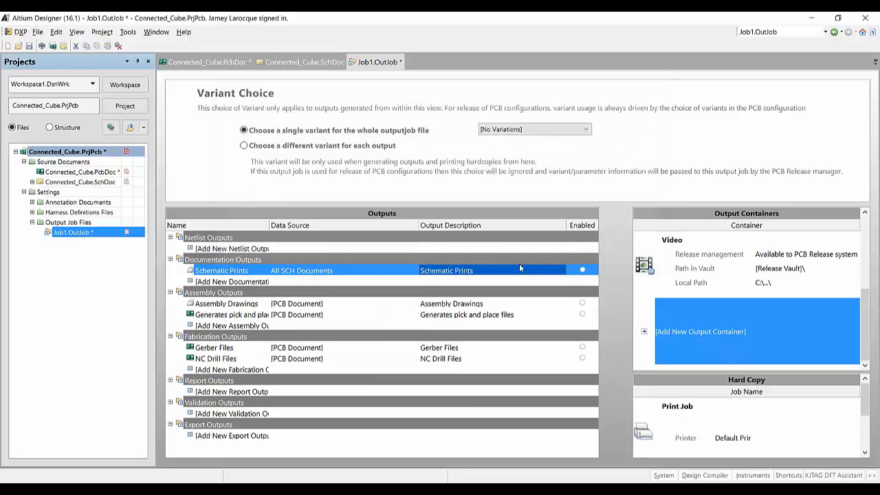
pyautogui.doubleClick(451, 305)
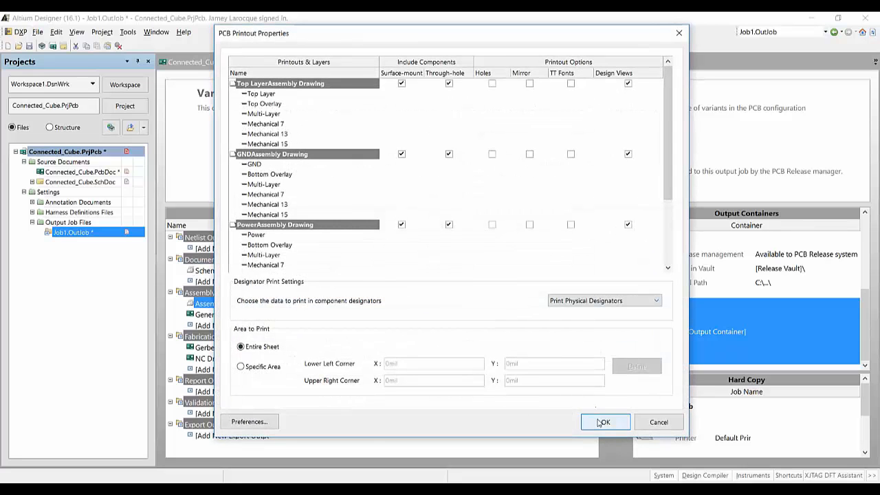
pyautogui.click(602, 422)
pyautogui.doubleClick(452, 316)
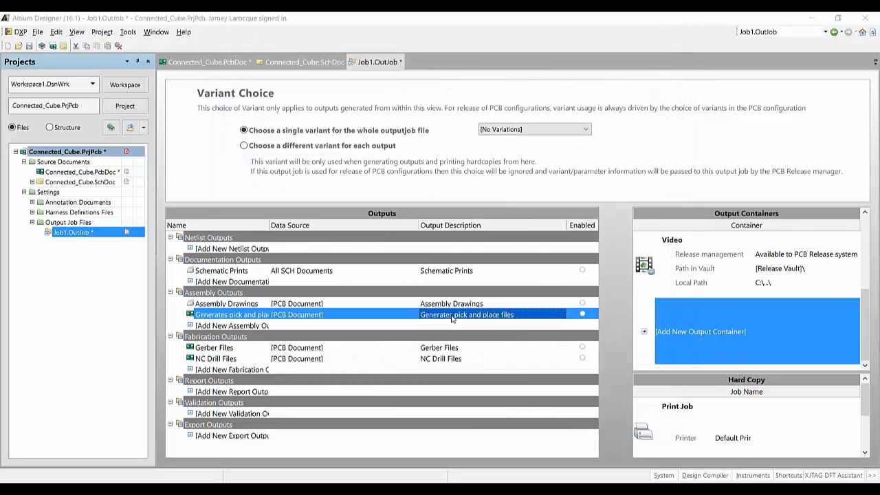
pyautogui.click(454, 297)
# Step: Set the Gerber output to plot all used layers, and accept the NC Drill setup as it is
pyautogui.doubleClick(448, 349)
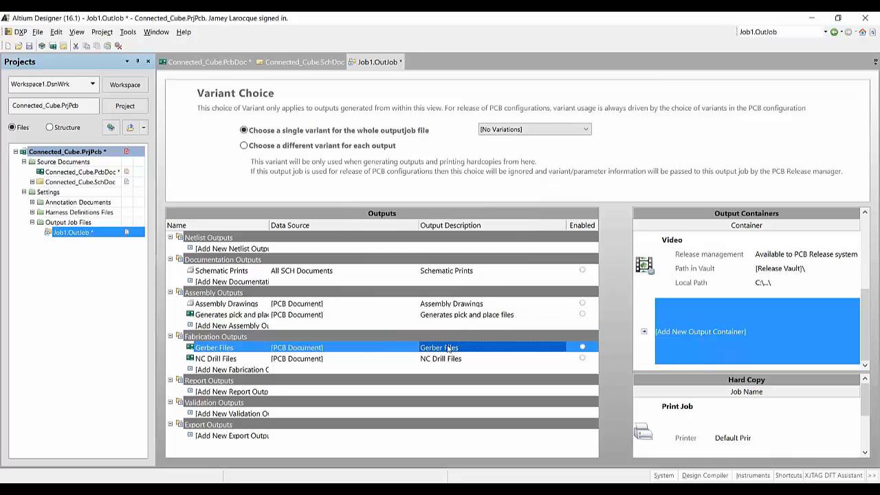
pyautogui.click(290, 359)
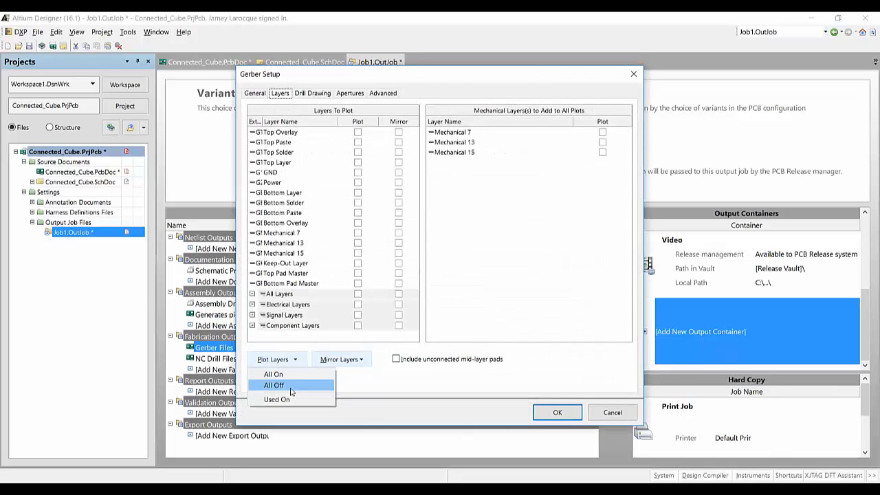
pyautogui.click(286, 399)
pyautogui.click(556, 413)
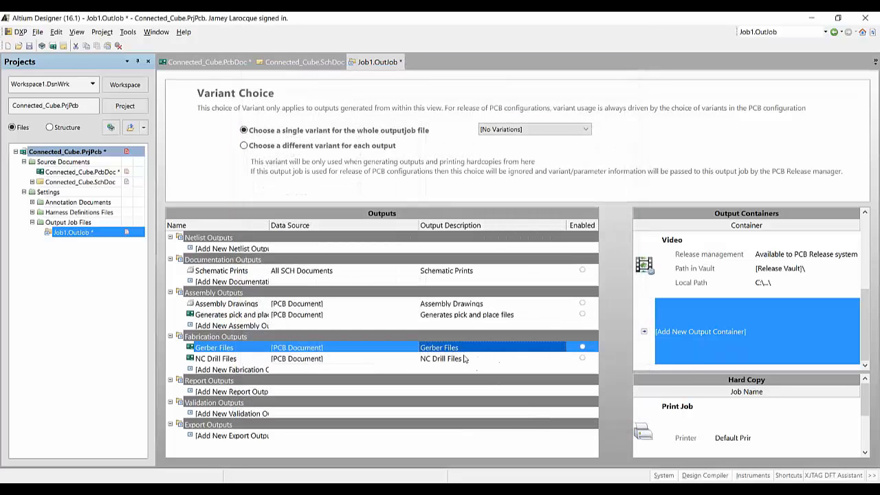
pyautogui.doubleClick(464, 359)
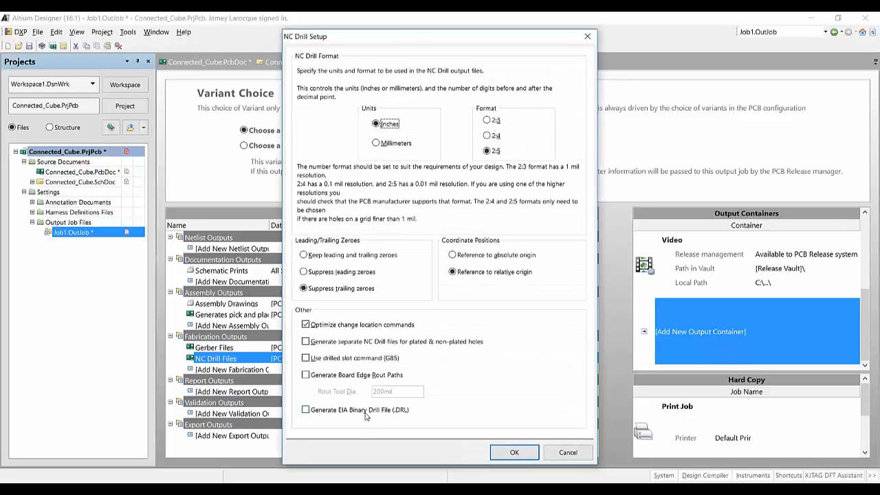
pyautogui.click(512, 453)
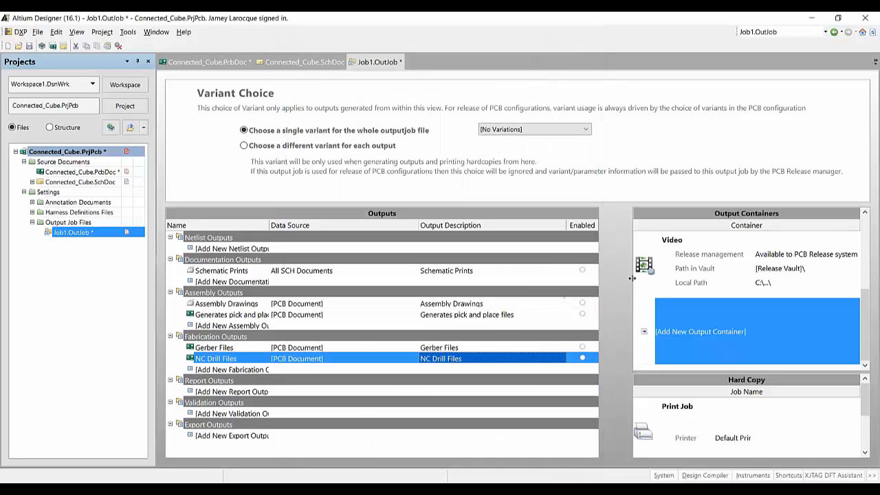
# Step: Add a new PDF output container named Assembly Outputs
pyautogui.click(644, 341)
pyautogui.click(665, 339)
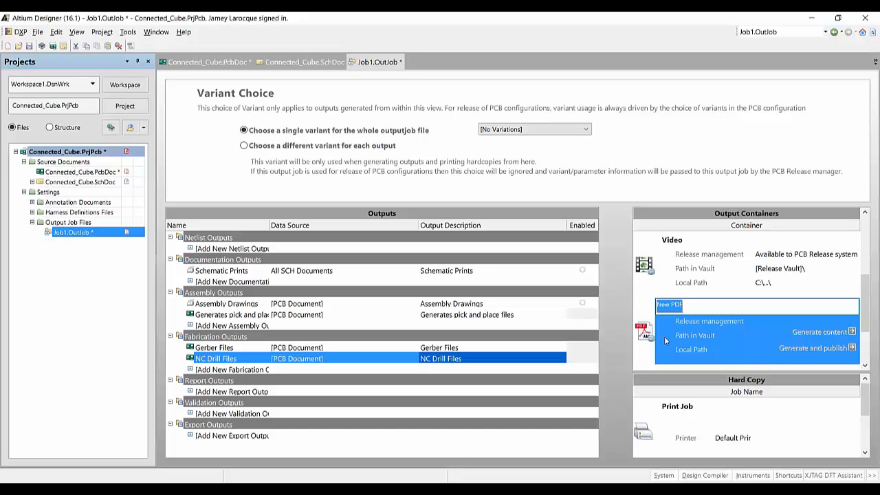
pyautogui.write('Assembly Outputs')
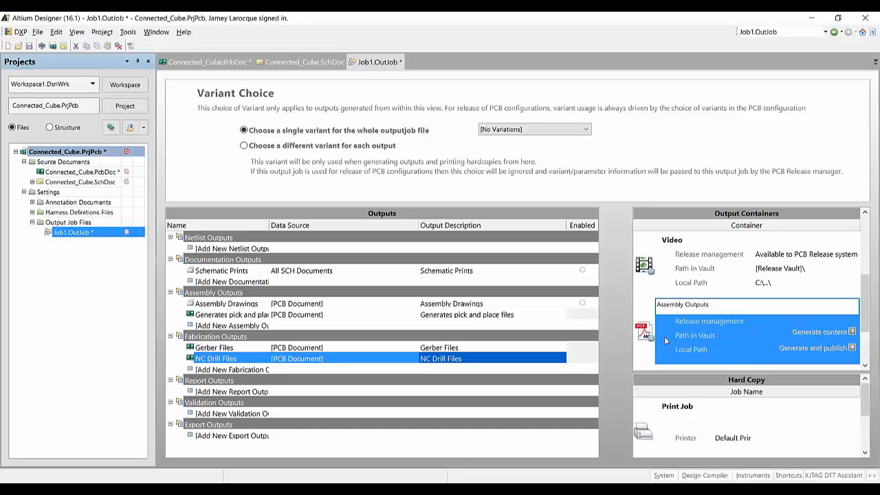
pyautogui.press('Return')
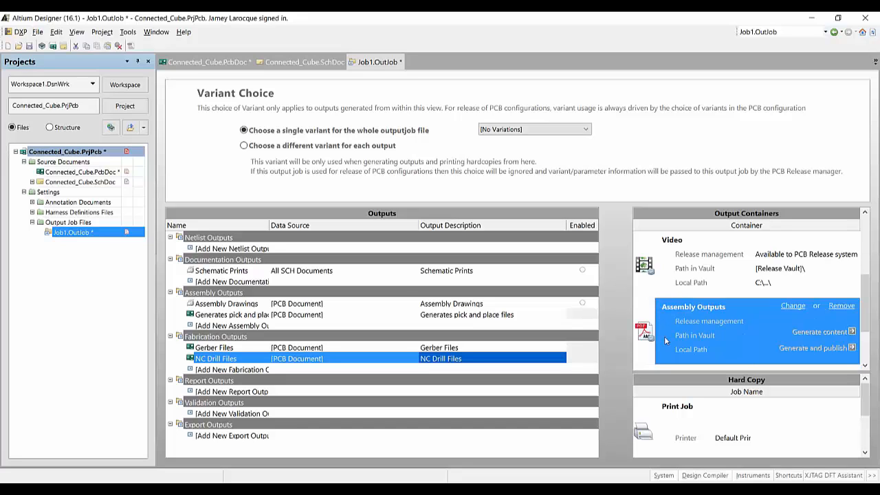
# Step: Assign Schematic Prints and Assembly Drawings to the Assembly Outputs PDF and generate its content, overwriting the existing Job1.PDF
pyautogui.click(333, 273)
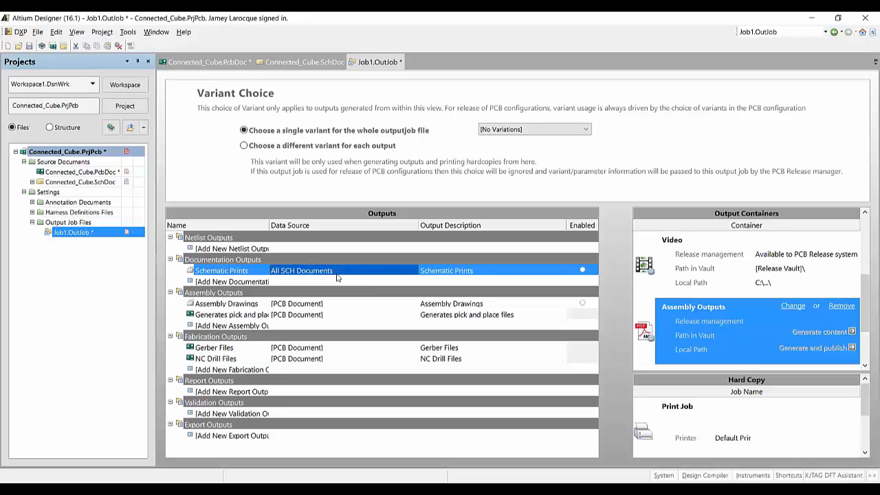
pyautogui.click(583, 270)
pyautogui.click(583, 304)
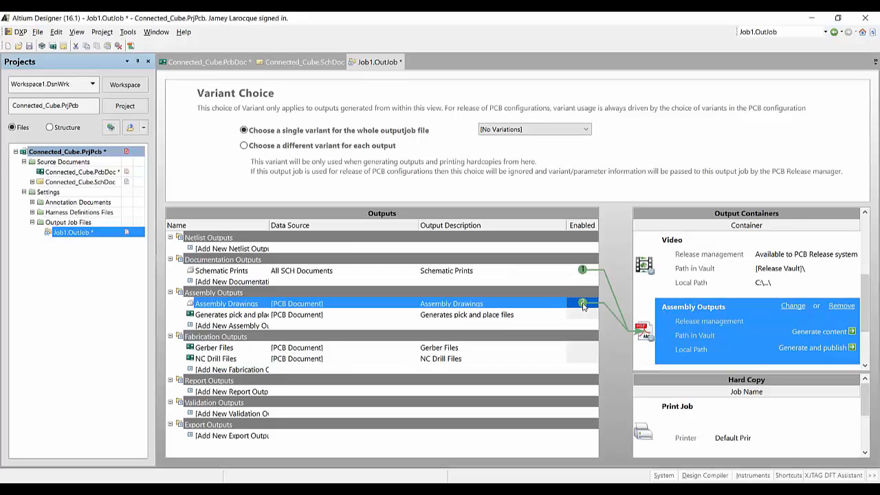
pyautogui.click(808, 332)
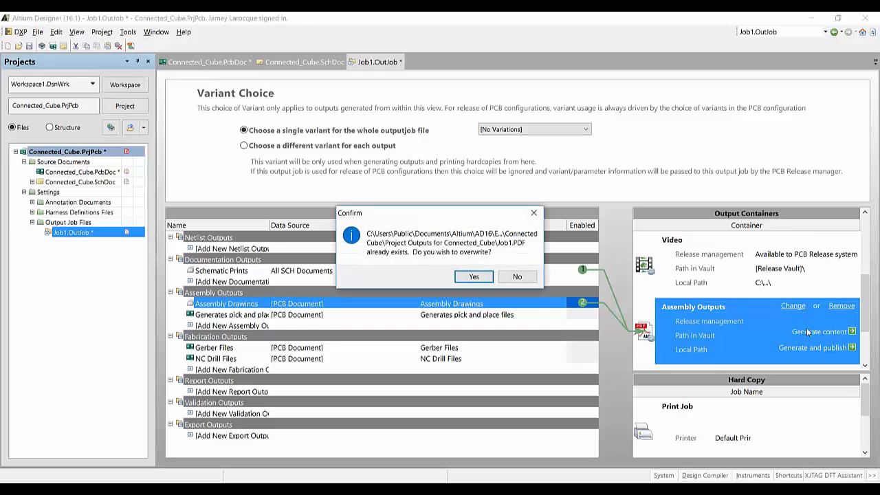
pyautogui.click(474, 276)
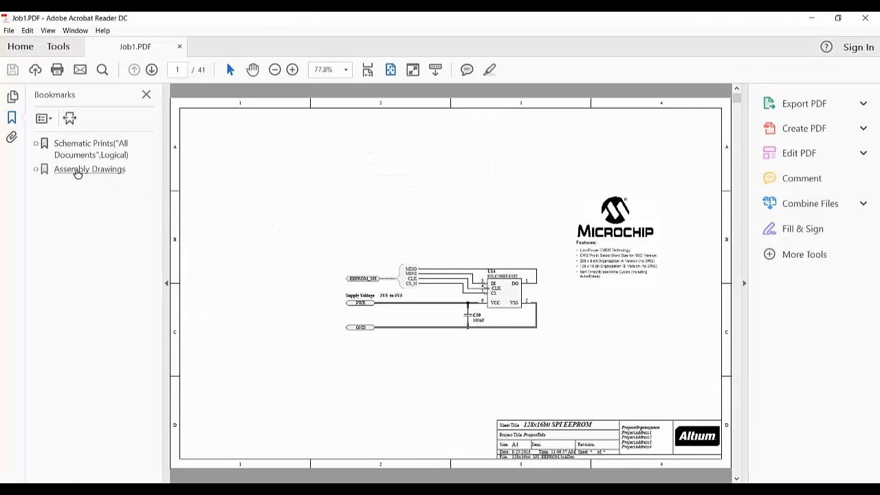
# Step: Expand the Schematic Prints bookmark in the generated PDF and view the Assembly Drawings section
pyautogui.click(37, 148)
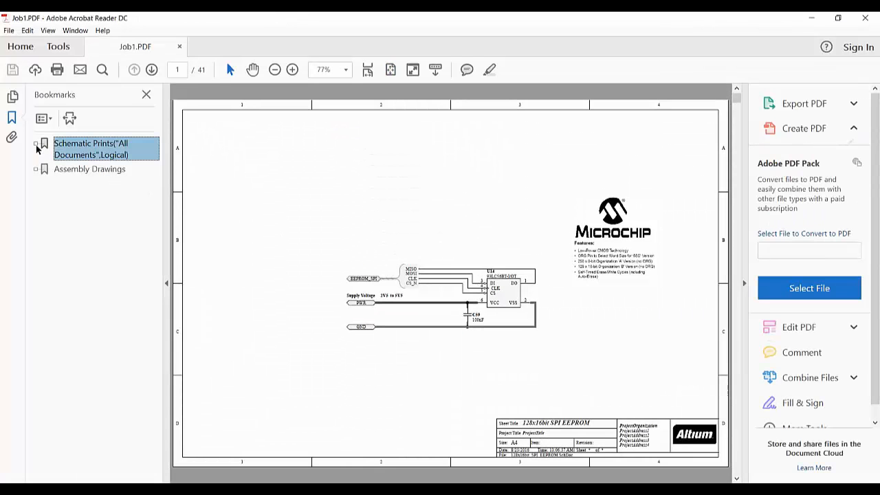
pyautogui.click(37, 145)
pyautogui.click(39, 188)
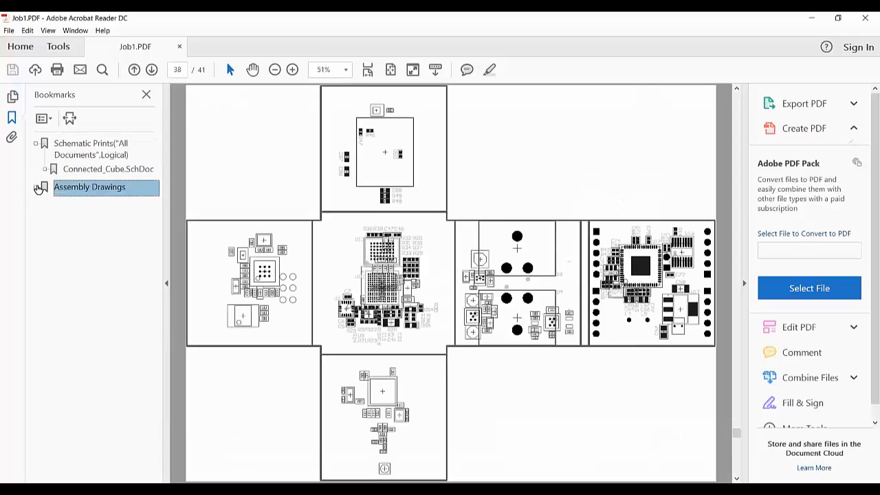
# Step: Expand the Assembly Drawings bookmark and page through the assembly drawings and the preceding schematic sheets in the PDF
pyautogui.click(36, 188)
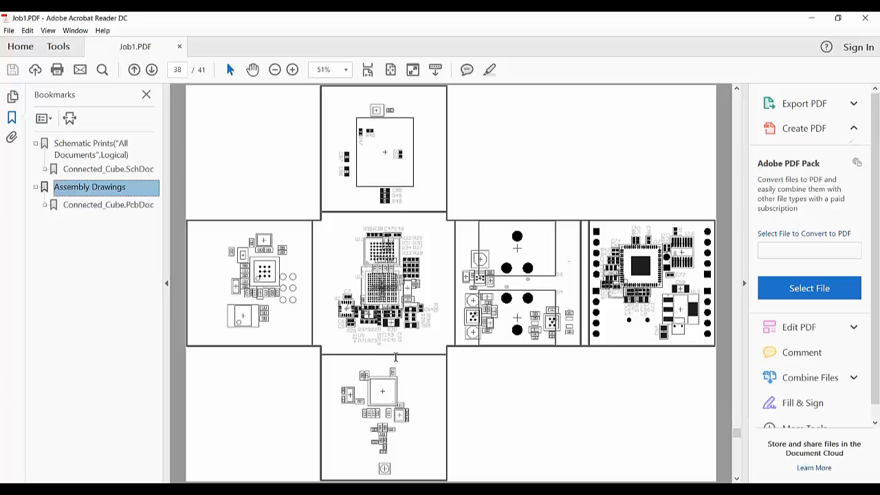
pyautogui.scroll(-3, 395, 356)
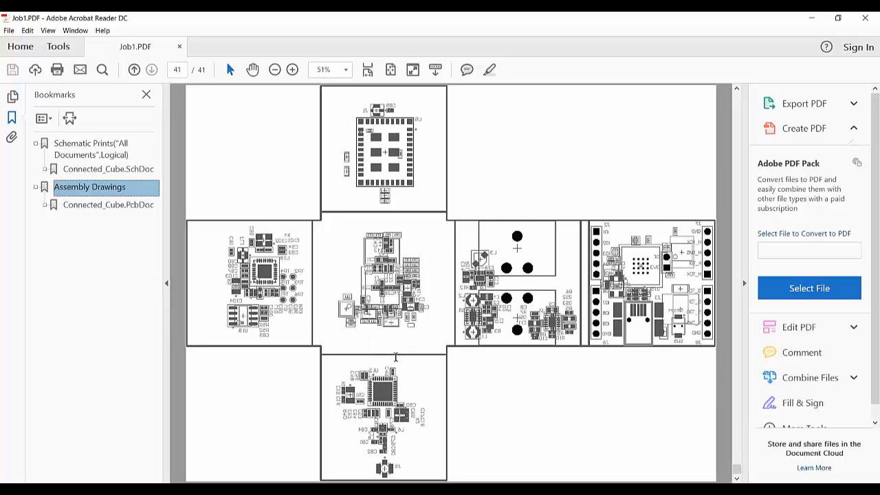
pyautogui.scroll(7, 396, 357)
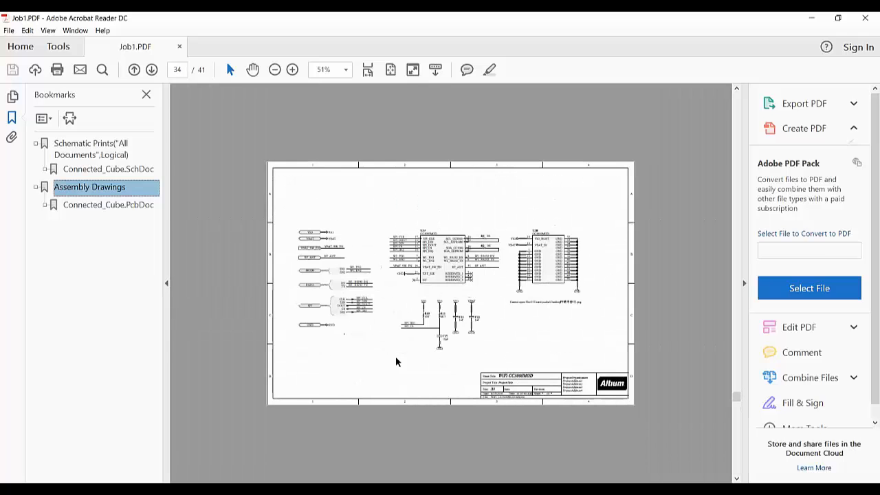
pyautogui.scroll(3, 396, 362)
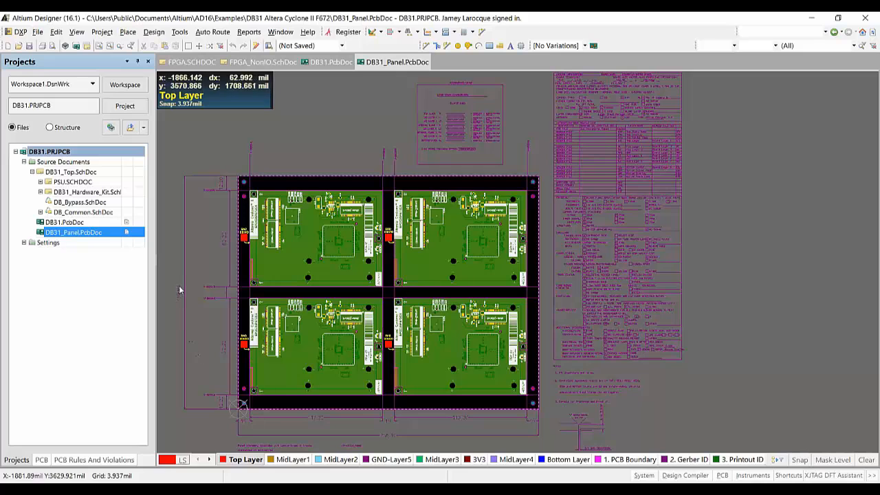
# Step: Add the DB31.PRJPCB project folder to the Version Control Repository under a new folder named DB31 Altera Cyclone II F672
pyautogui.rightClick(105, 152)
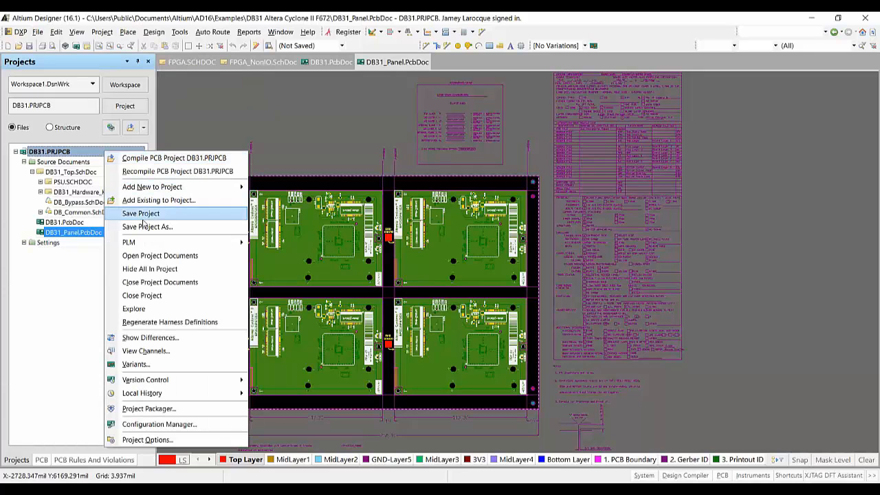
pyautogui.moveTo(224, 381)
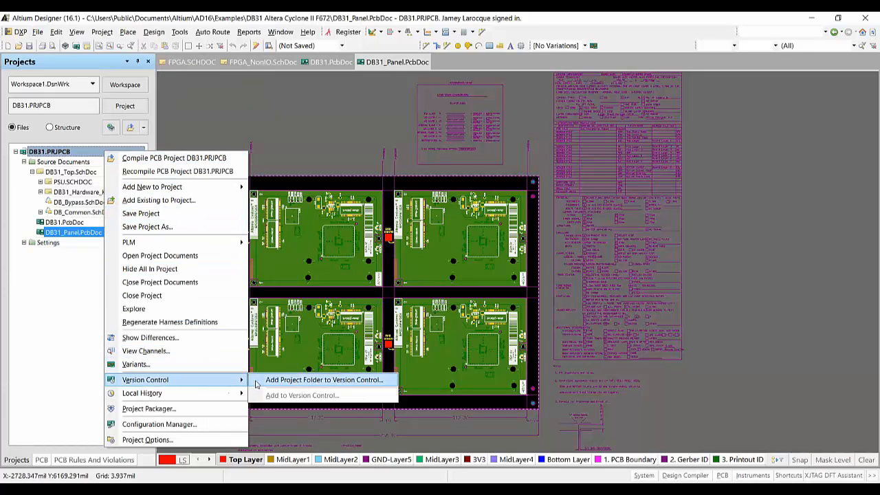
pyautogui.click(262, 380)
pyautogui.click(342, 377)
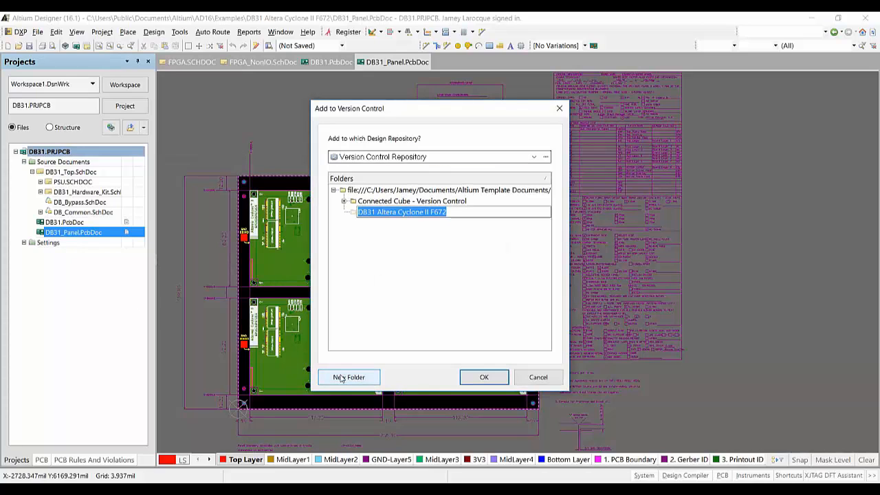
pyautogui.click(481, 378)
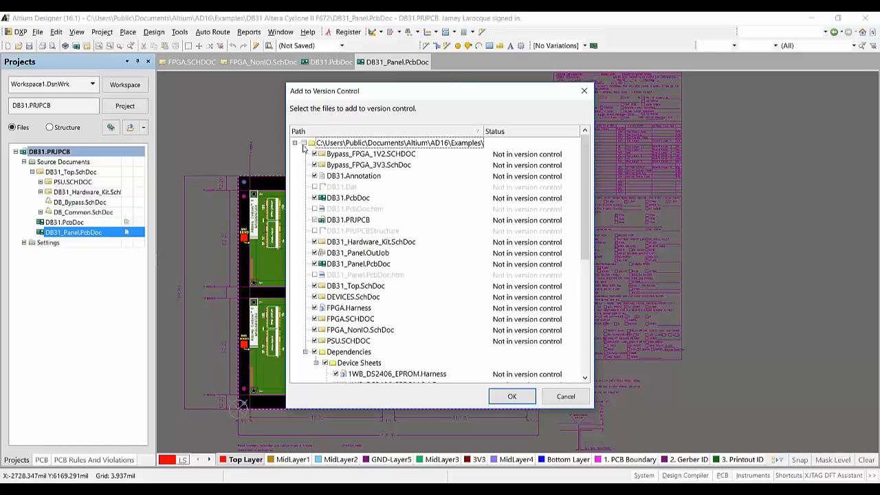
# Step: Select all files in the project folder and schedule them for addition to version control
pyautogui.click(303, 144)
pyautogui.moveTo(583, 190); pyautogui.dragTo(568, 301)
pyautogui.click(512, 397)
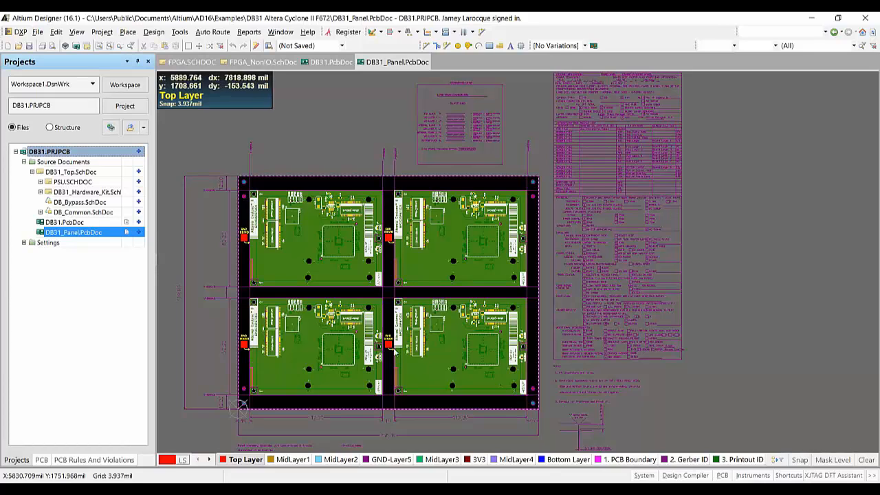
# Step: Commit the whole DB31 project to version control with the comment "First Commit - 1st Revision Complete"
pyautogui.rightClick(135, 154)
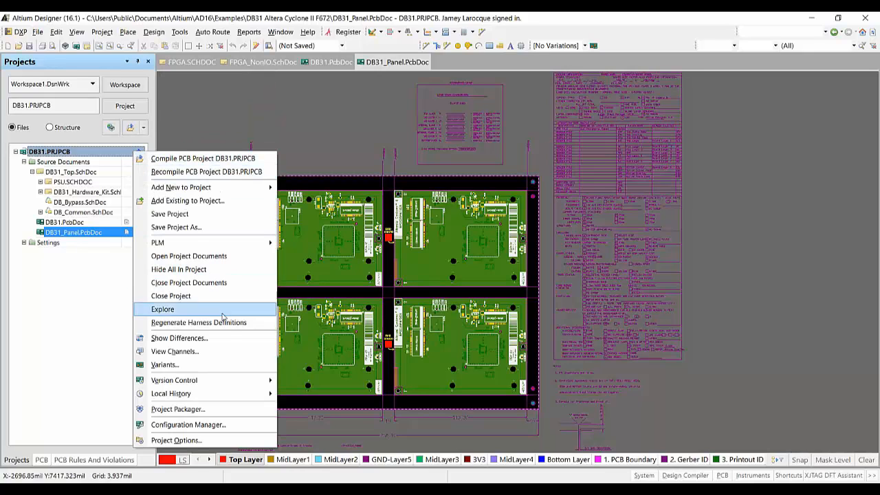
pyautogui.moveTo(264, 382)
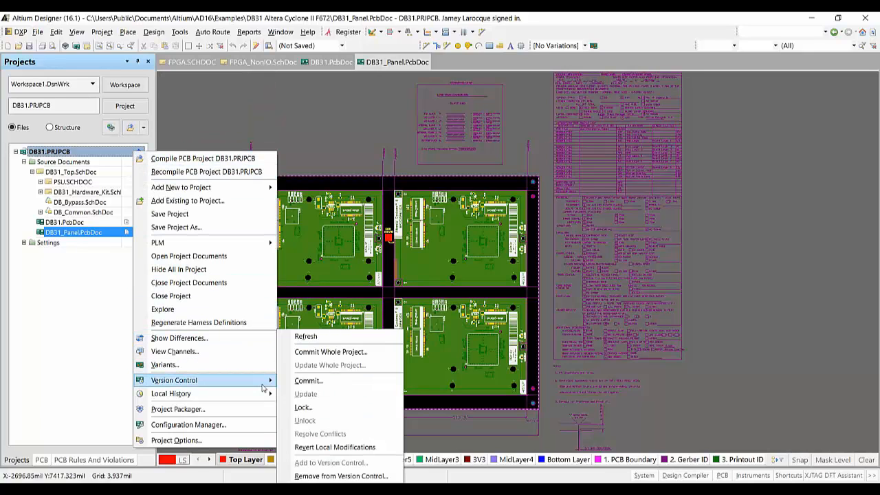
pyautogui.click(328, 352)
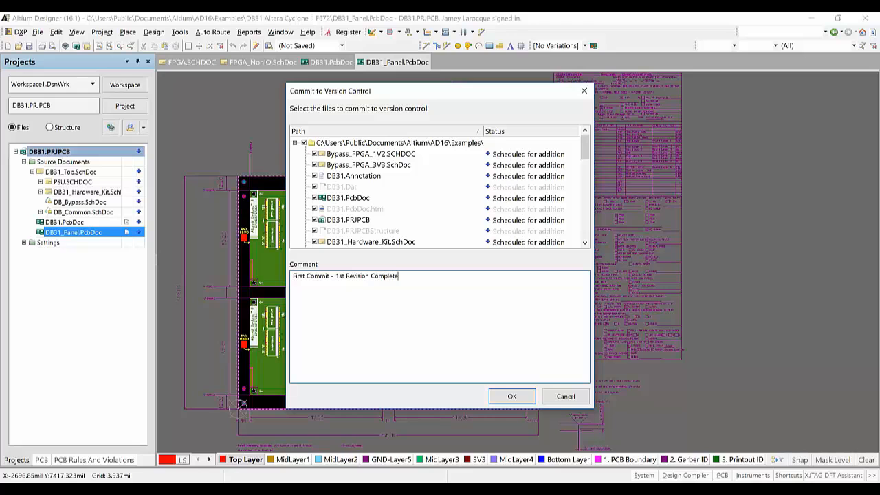
pyautogui.click(511, 396)
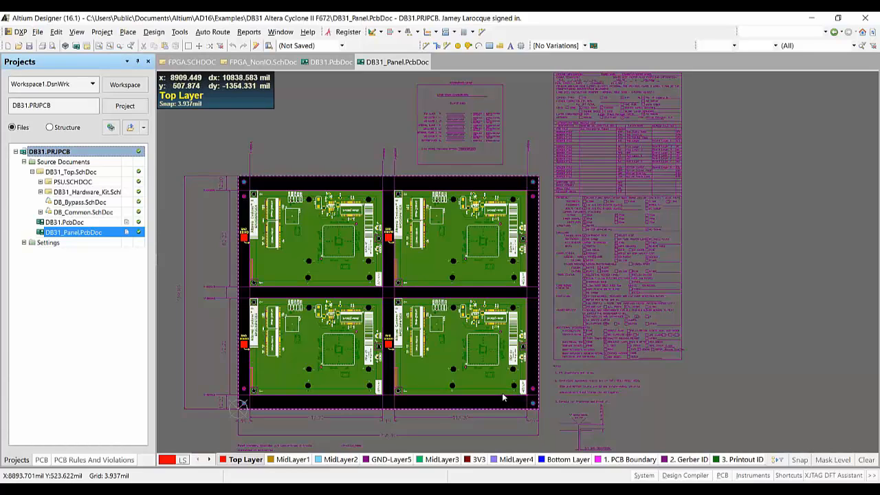
# Step: Show the version timeline of DB31_Panel.PcbDoc and examine its commit entry and the status of the project files
pyautogui.click(644, 475)
pyautogui.click(677, 427)
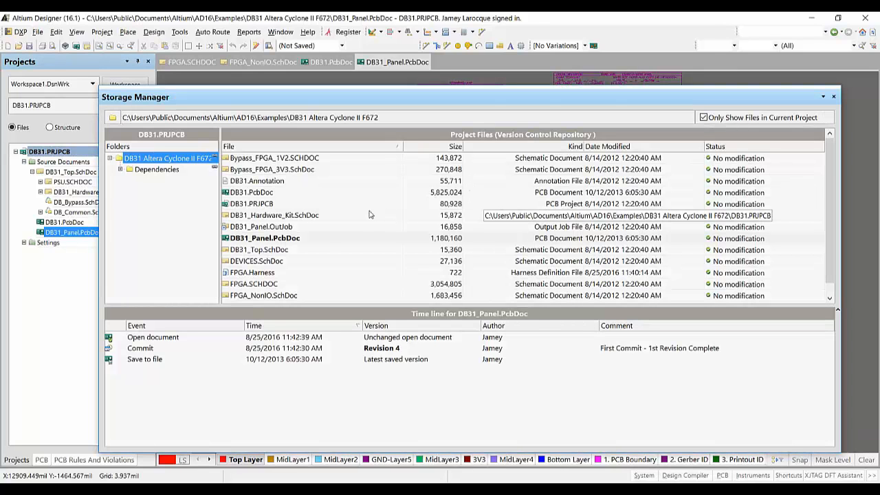
pyautogui.click(301, 348)
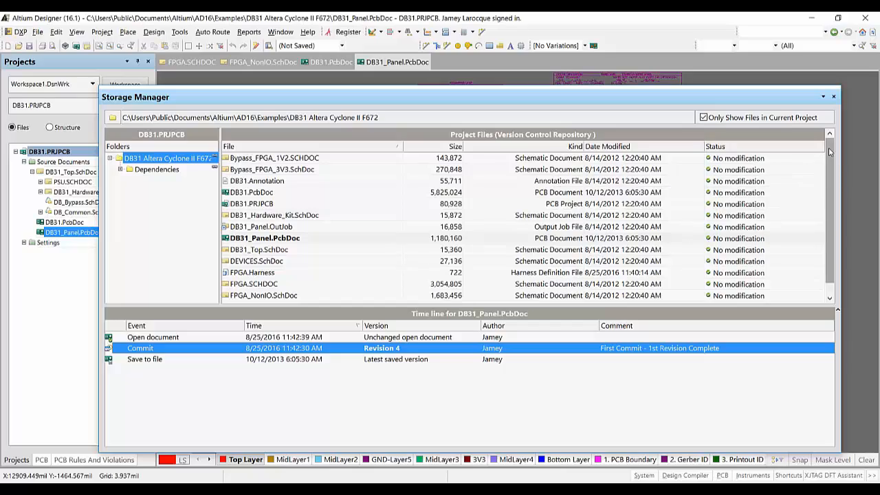
pyautogui.moveTo(829, 152); pyautogui.dragTo(819, 181)
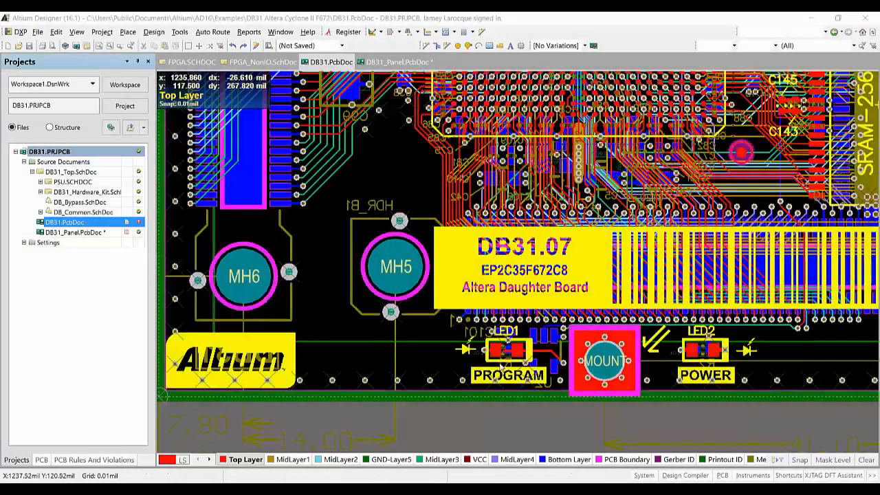
# Step: Move LED1 in DB31.PcbDoc away from the PROGRAM label to just below mounting hole MH5, and save the project
pyautogui.keyDown('ctrl'); pyautogui.scroll(3, 500, 369); pyautogui.keyUp('ctrl')
pyautogui.moveTo(481, 334); pyautogui.dragTo(480, 334)
pyautogui.keyDown('shift'); pyautogui.scroll(3, 480, 336); pyautogui.keyUp('shift')
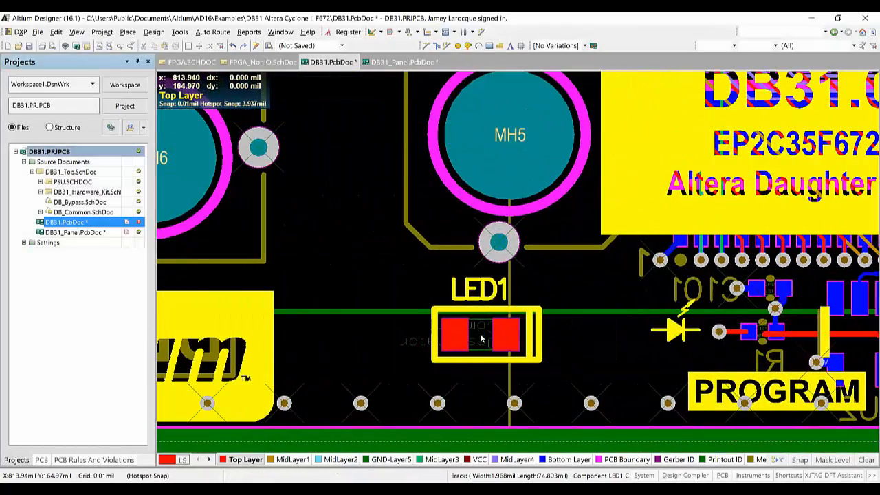
pyautogui.keyDown('ctrl'); pyautogui.scroll(-4, 481, 338); pyautogui.keyUp('ctrl')
pyautogui.rightClick(102, 153)
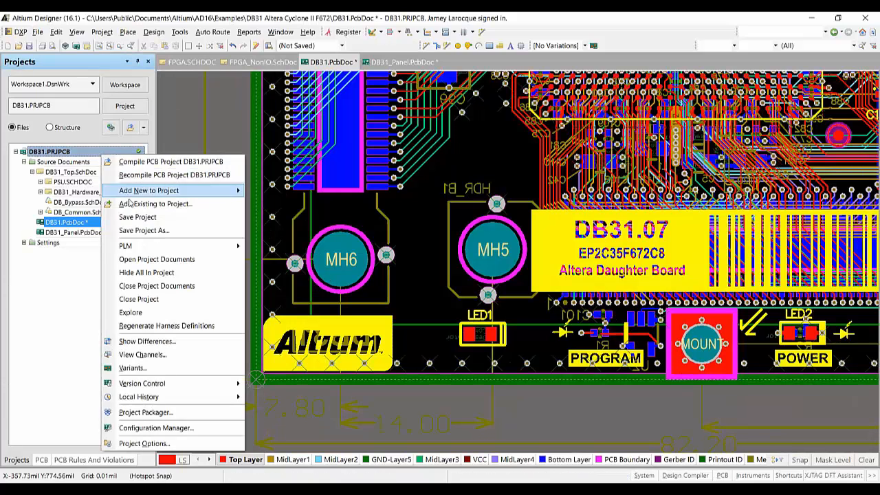
pyautogui.click(133, 218)
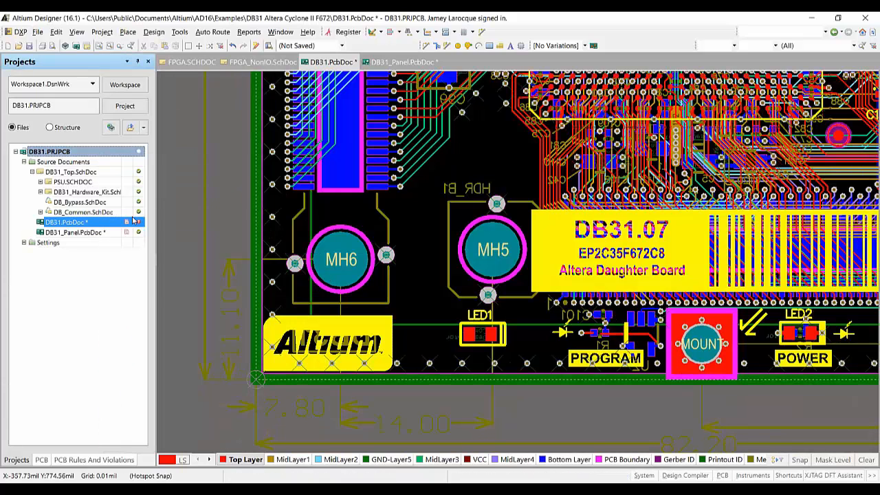
# Step: Commit the modified DB31.PcbDoc with the whole project, using the comment "2nd Commit - Moved LED1"
pyautogui.rightClick(114, 156)
pyautogui.moveTo(227, 382)
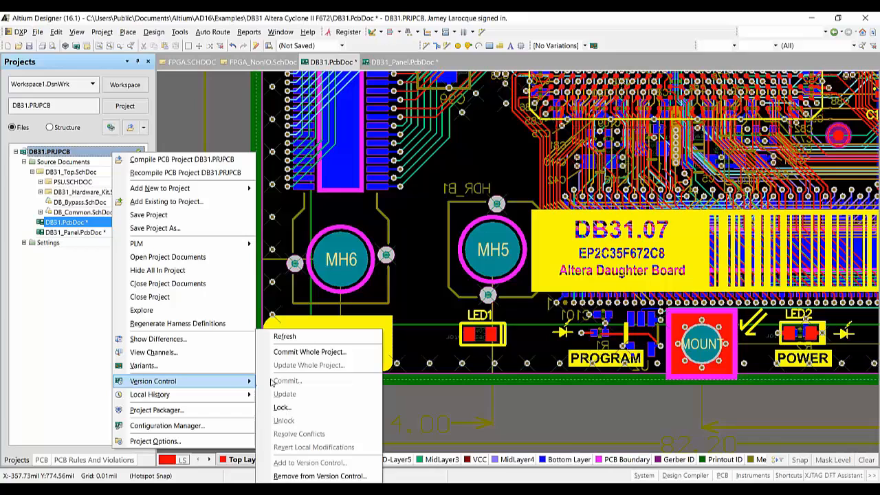
pyautogui.click(307, 353)
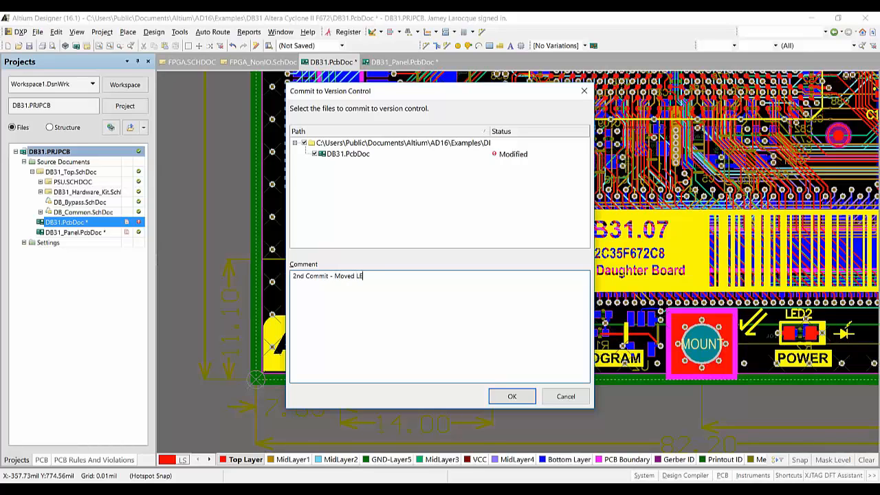
pyautogui.click(510, 396)
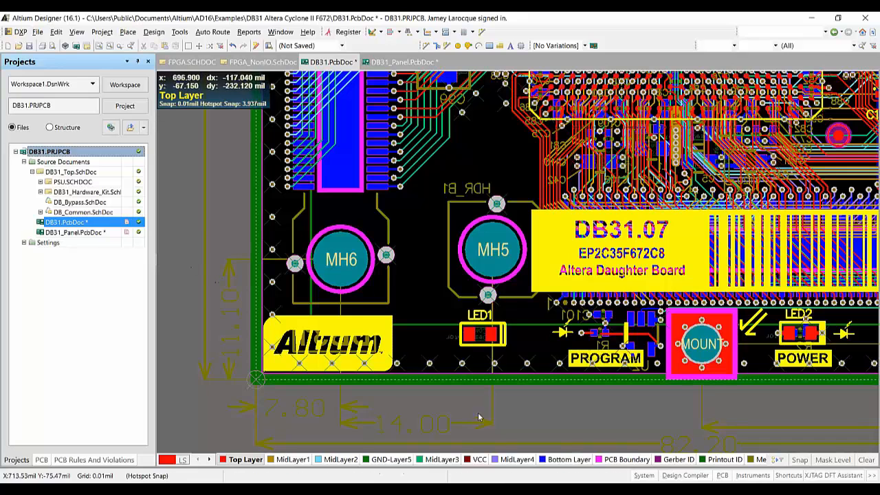
# Step: Show the version timeline of DB31.PcbDoc in a smaller Storage Manager window and select the commit about moving LED1
pyautogui.click(644, 475)
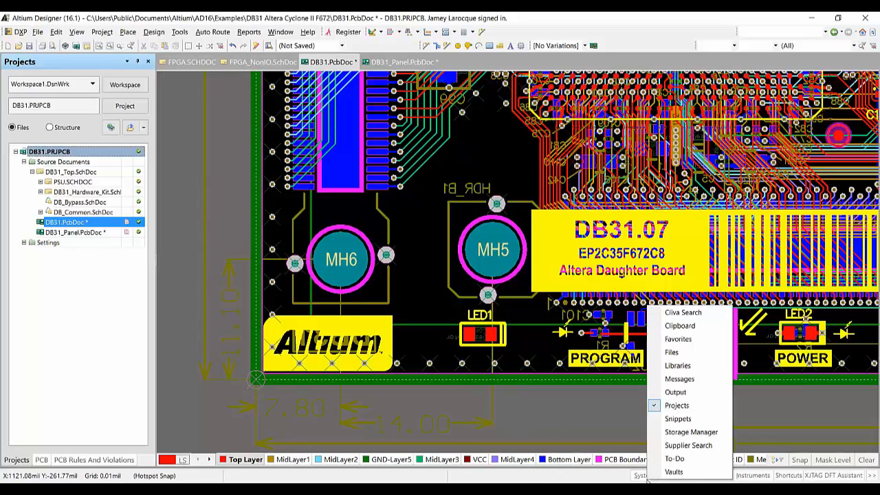
pyautogui.click(690, 432)
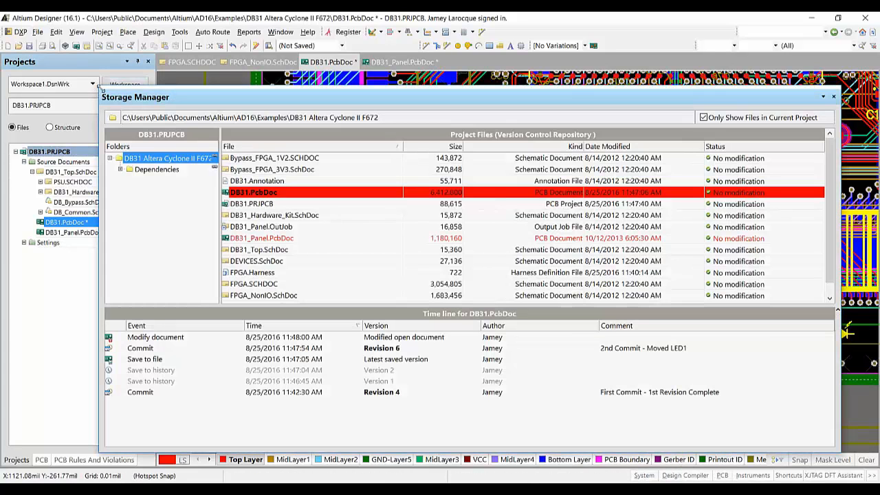
pyautogui.moveTo(99, 92); pyautogui.dragTo(225, 172)
pyautogui.moveTo(329, 184); pyautogui.dragTo(328, 150)
pyautogui.click(646, 341)
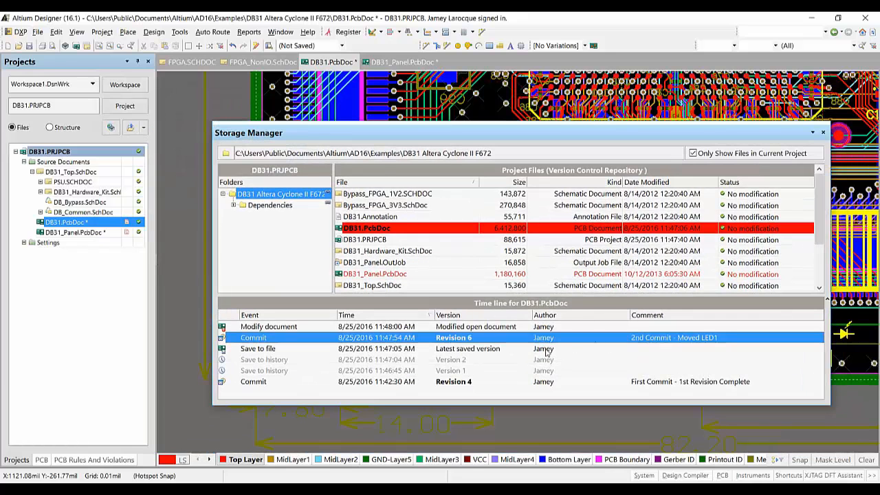
# Step: Revert DB31.PcbDoc to Revision 4, the first commit, and accept losing the current changes
pyautogui.click(462, 384)
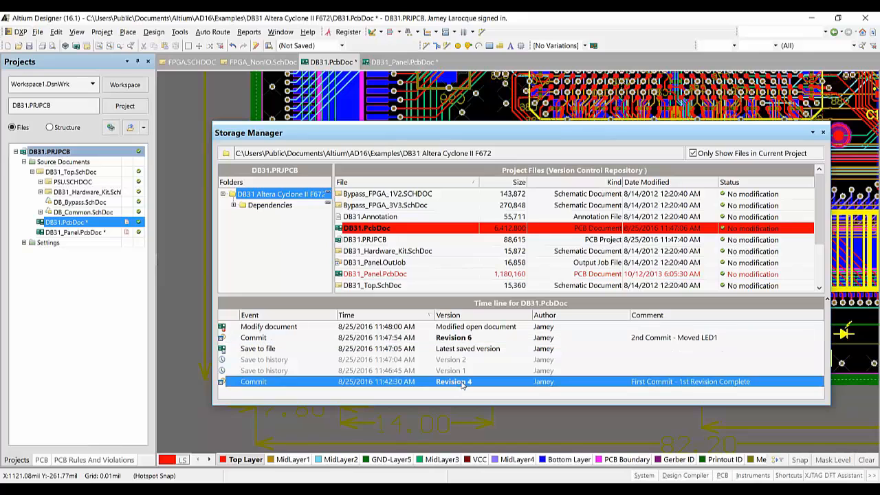
pyautogui.rightClick(461, 383)
pyautogui.click(493, 314)
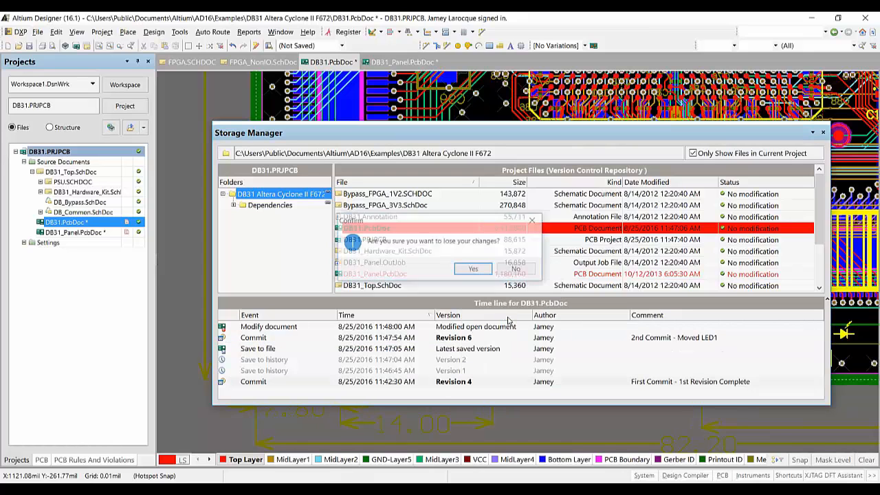
pyautogui.click(474, 270)
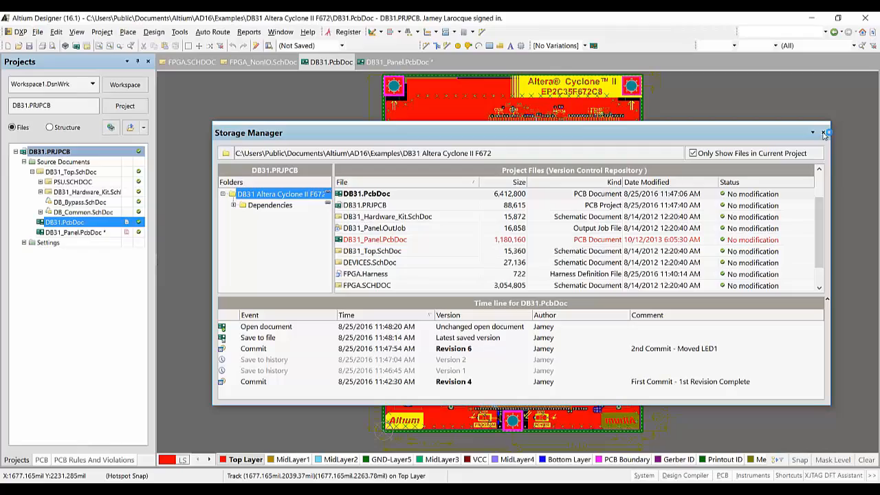
# Step: Close the Storage Manager and examine the placement of LED1 near the PROGRAM label on the reverted board
pyautogui.click(823, 133)
pyautogui.keyDown('ctrl'); pyautogui.scroll(3, 504, 413); pyautogui.keyUp('ctrl')
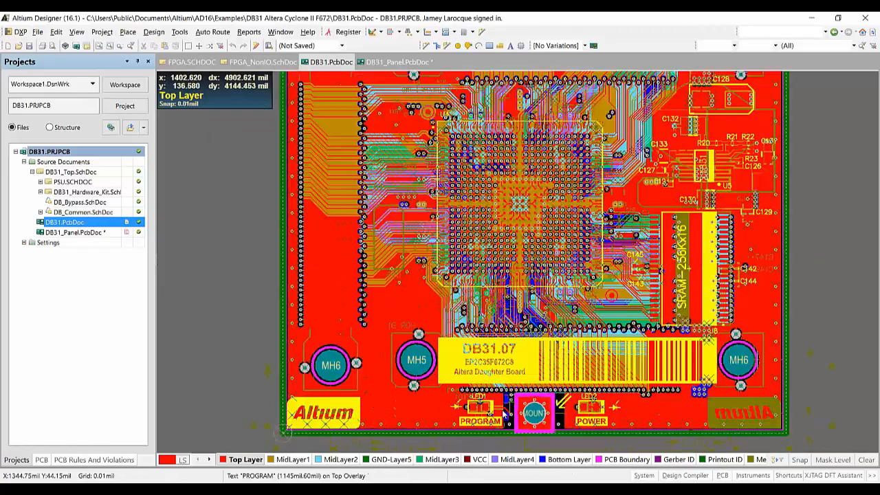
pyautogui.keyDown('ctrl'); pyautogui.scroll(3, 504, 413); pyautogui.keyUp('ctrl')
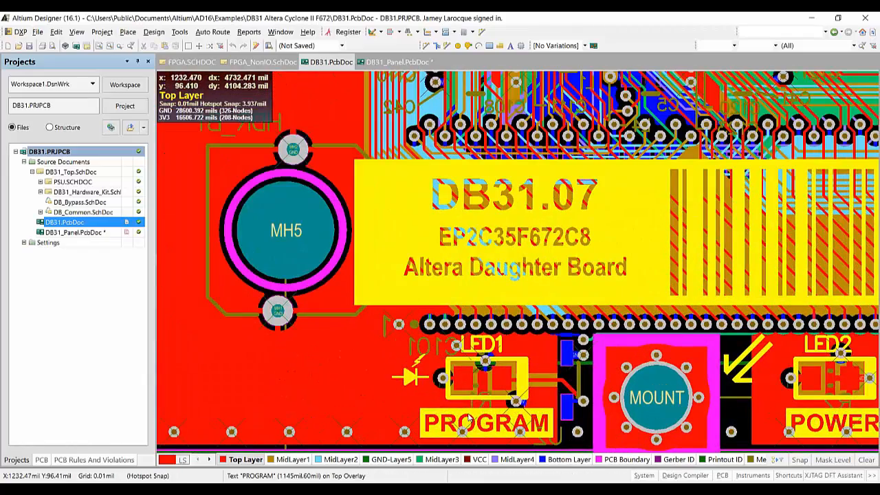